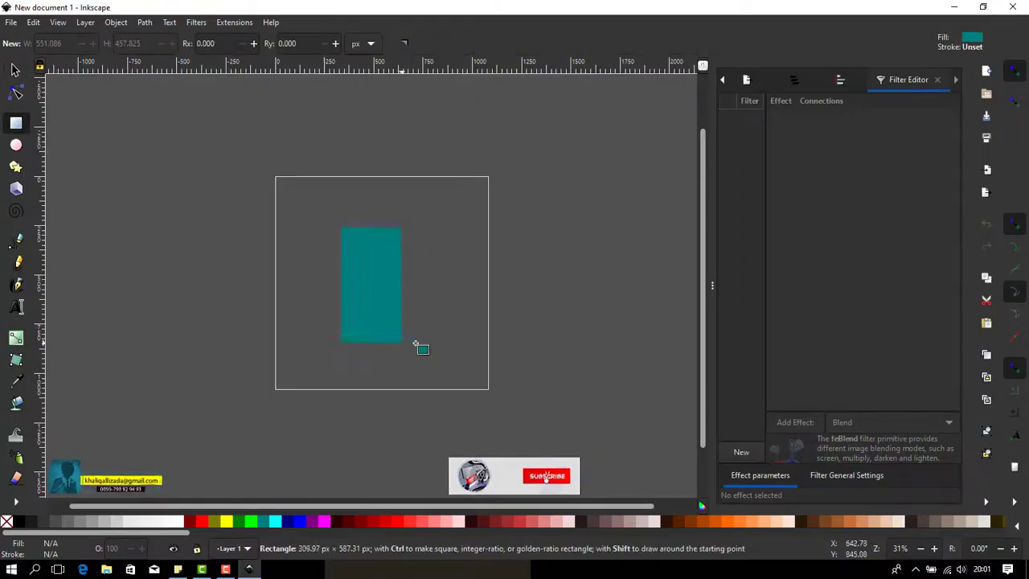
Draw a tall teal rectangle on the page and zoom out to see it whole.
left_click_drag(417, 345, 425, 347)
key("n")
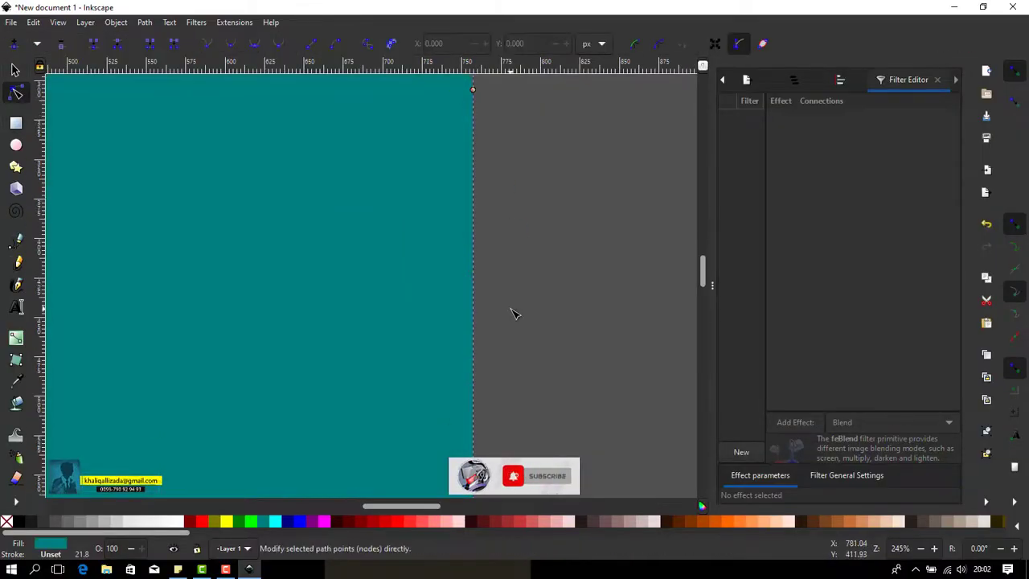
scroll(515, 314, "down", 4, "ctrl")
key("Escape")
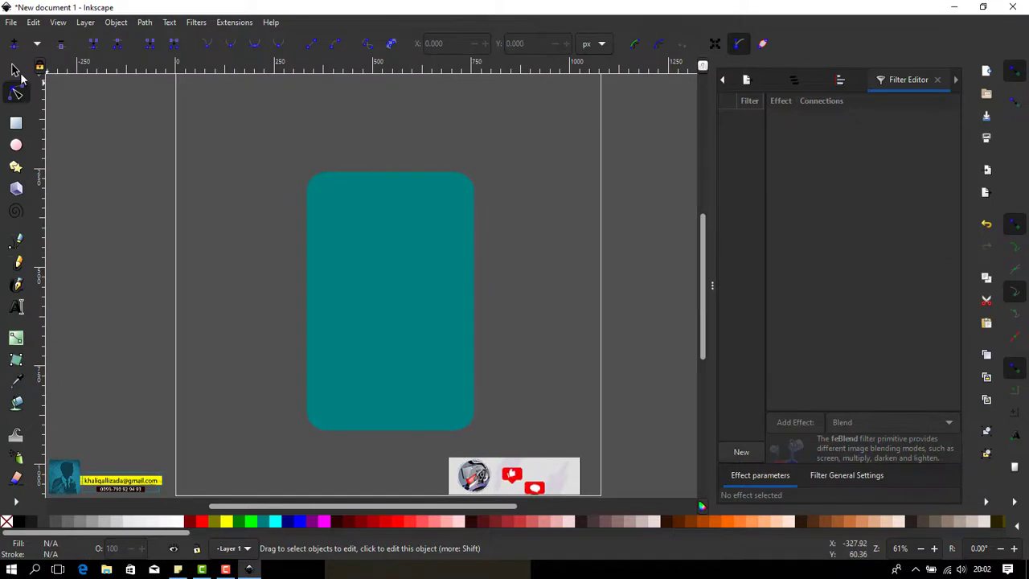
Round and resize the rectangle from its corner handle, then nudge it up-left.
left_click(441, 282)
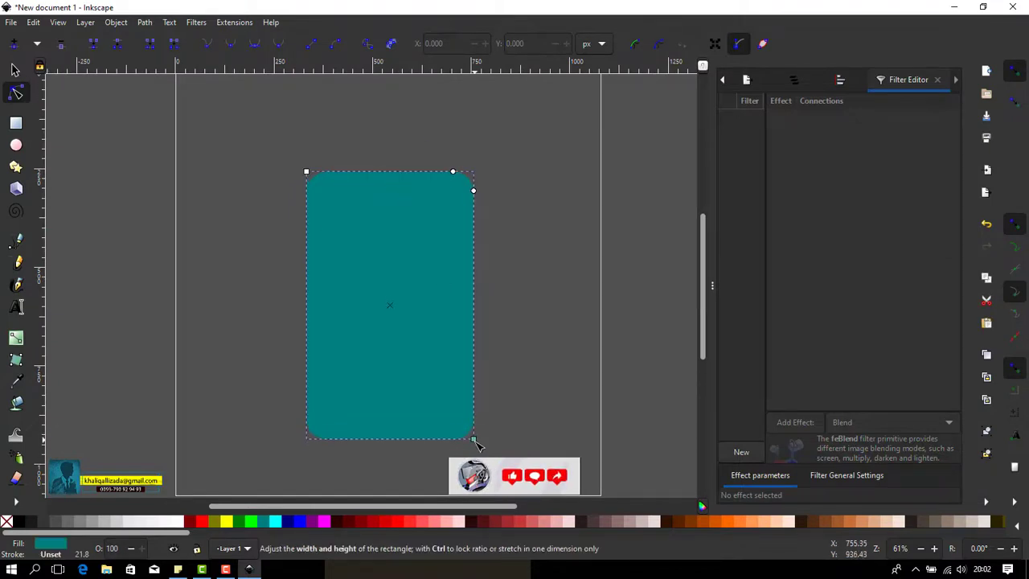
left_click_drag(475, 440, 489, 443)
scroll(497, 445, "down", 2, "ctrl")
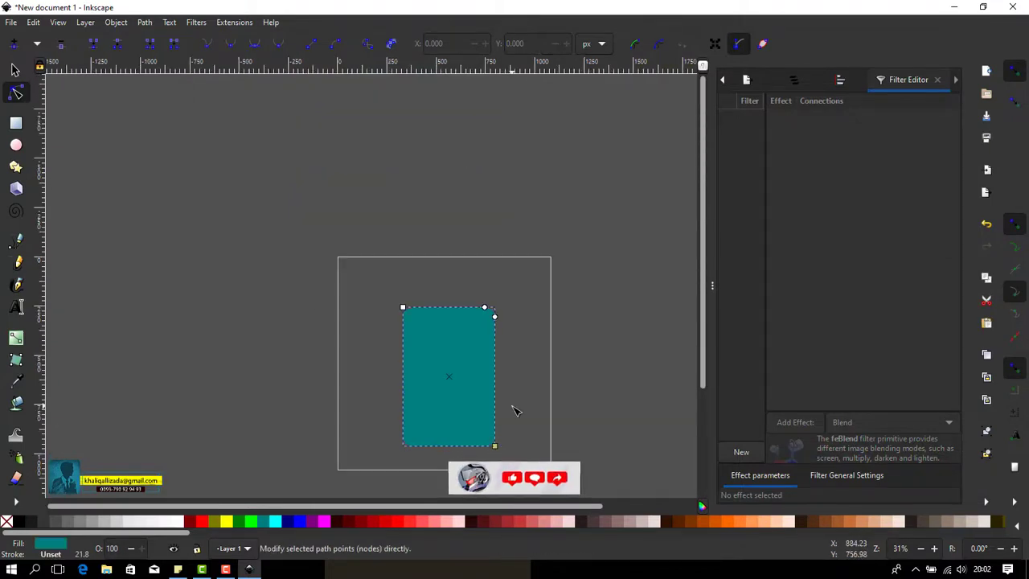
key("s")
left_click_drag(463, 348, 458, 340)
Pull the teal rectangle's top-left corner handle up slightly.
left_click(508, 336)
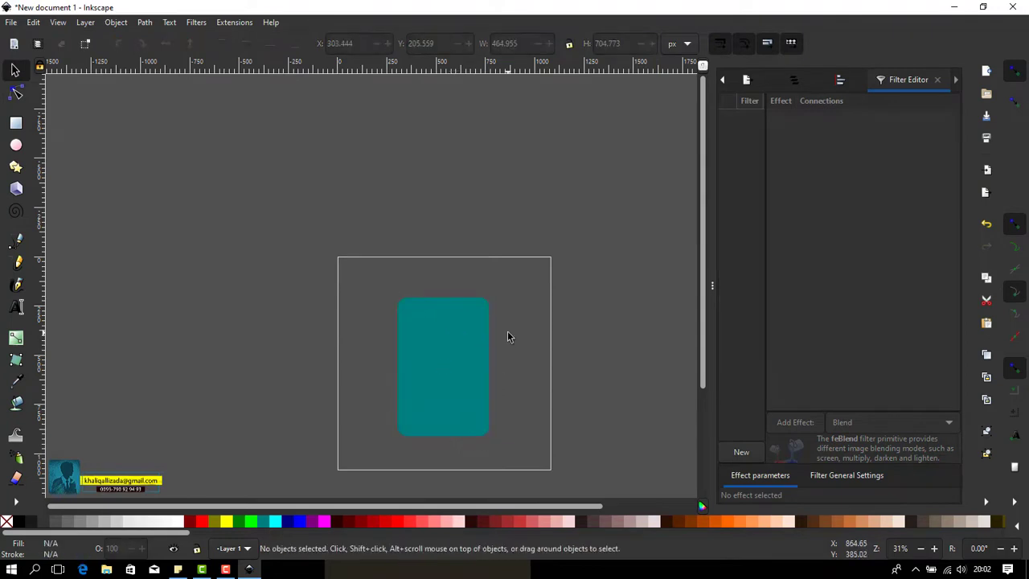
left_click(479, 346)
left_click(16, 93)
left_click_drag(398, 299, 401, 291)
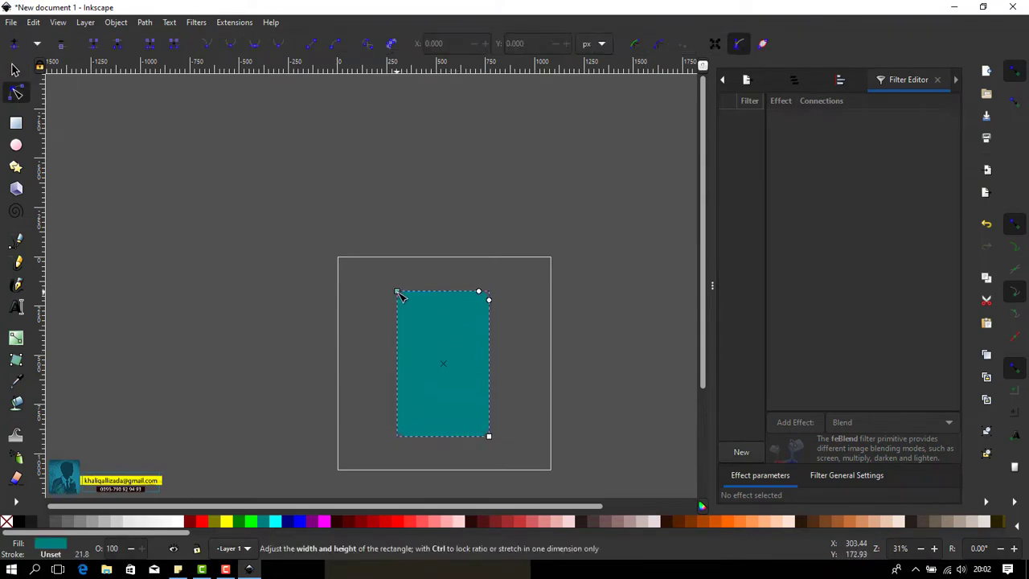
left_click(522, 367)
key("s")
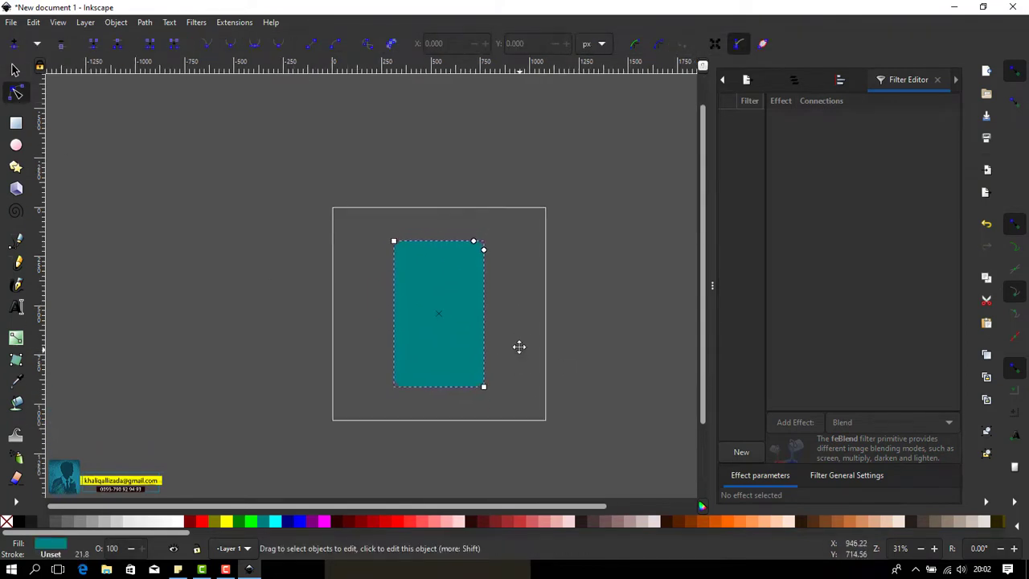
scroll(523, 338, "up", 2, "ctrl")
Duplicate the teal rectangle in place and fill the copy aqua.
left_click(382, 226)
key("ctrl+d")
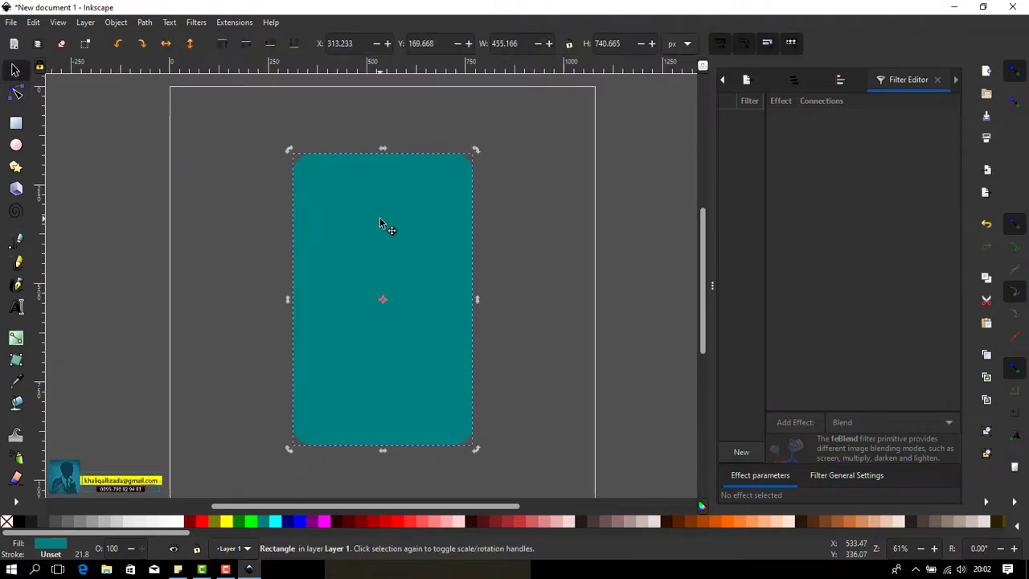
mouse_move(383, 225)
left_mouse_down()
mouse_move(492, 250)
mouse_move(519, 230)
left_mouse_up()
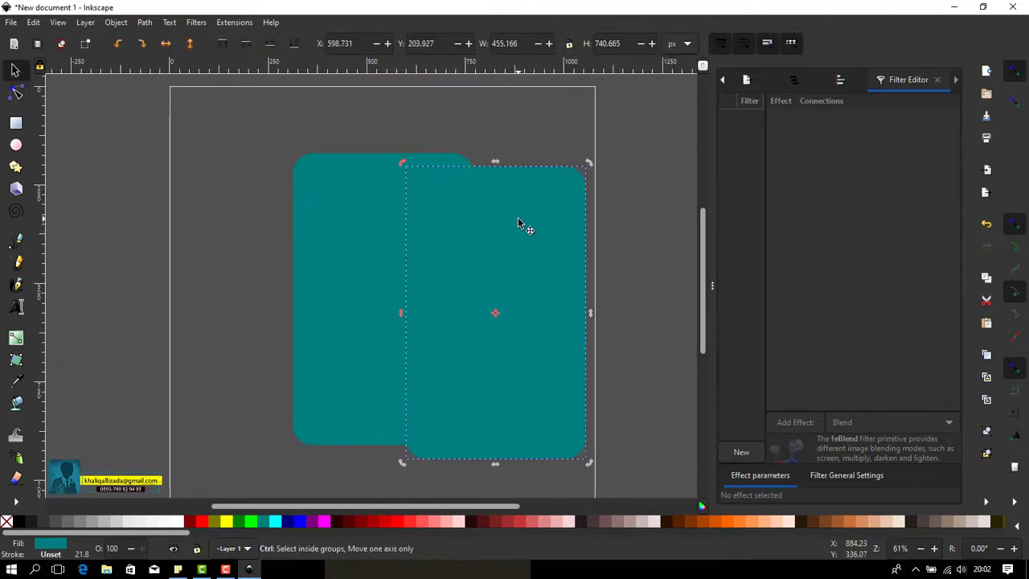
key("ctrl+z")
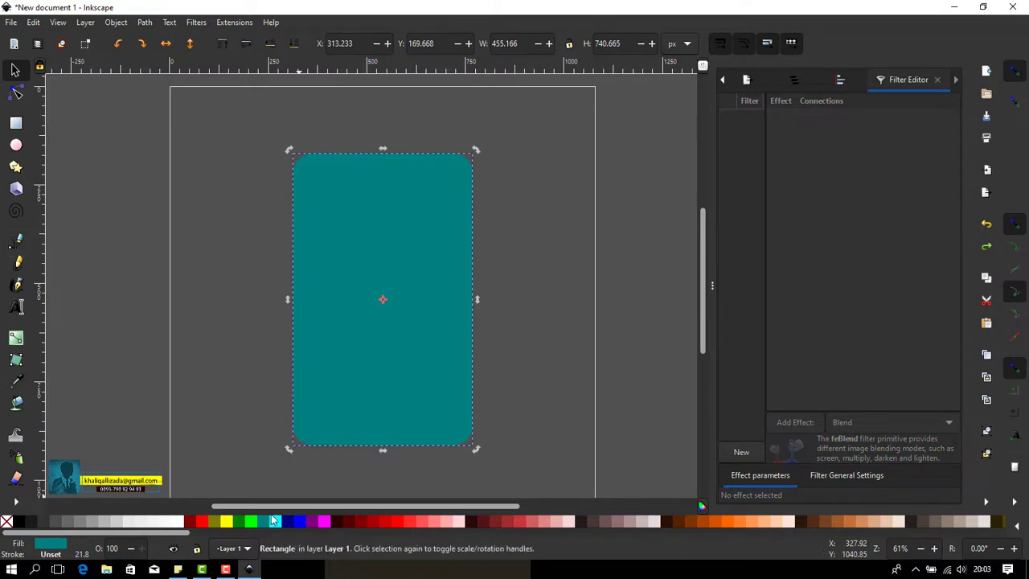
left_click(275, 521)
Subtract a red rectangle covering the top, leaving a light gray bottom band.
key("r")
left_click_drag(197, 112, 585, 404)
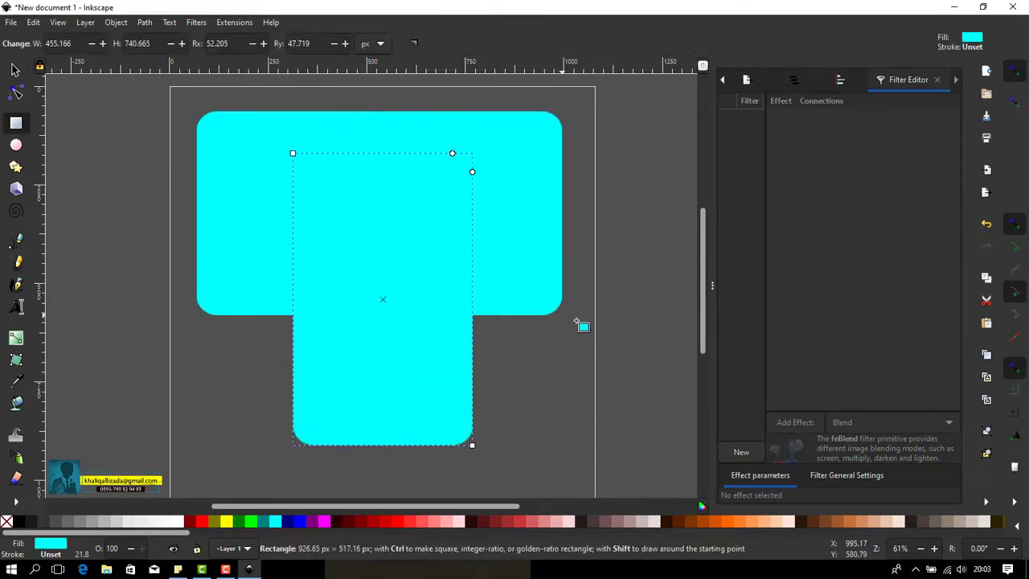
left_click(201, 521)
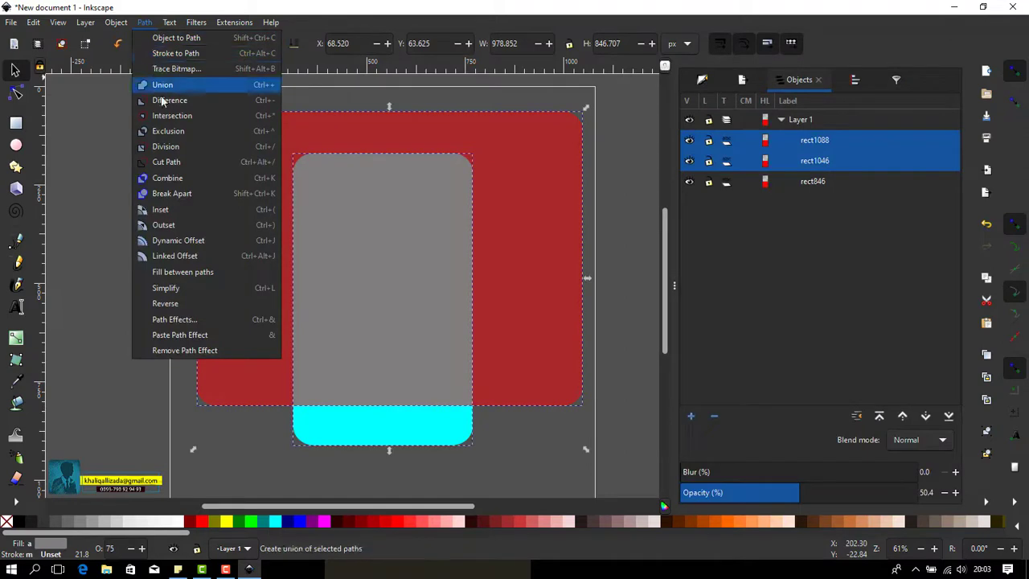
left_click(165, 88)
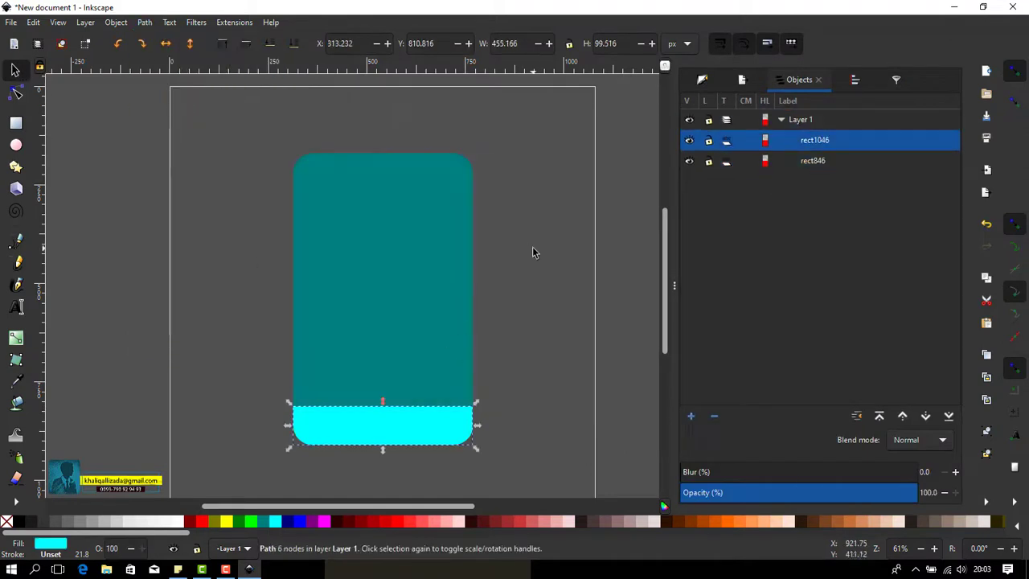
left_click(188, 523)
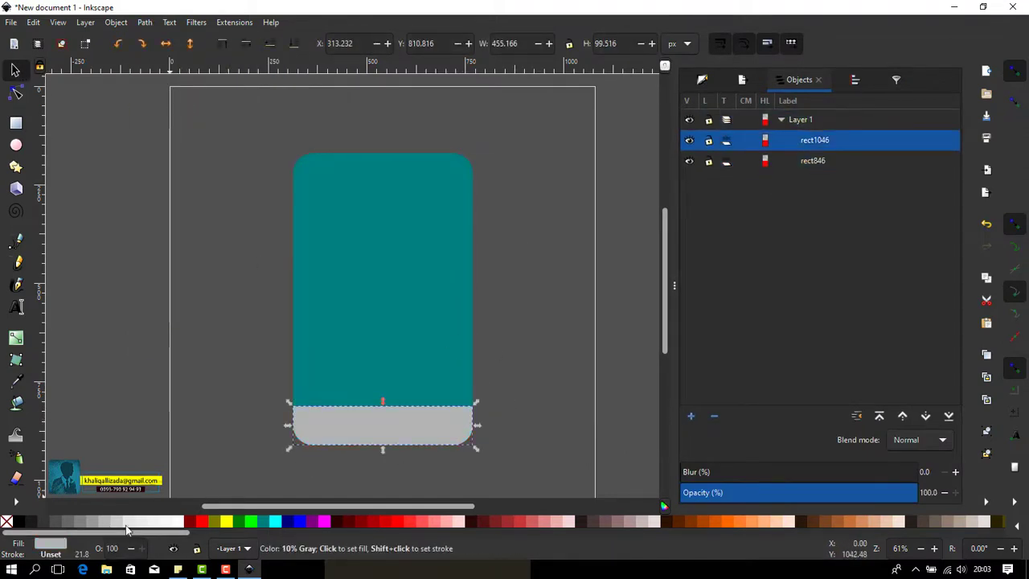
left_click(493, 368)
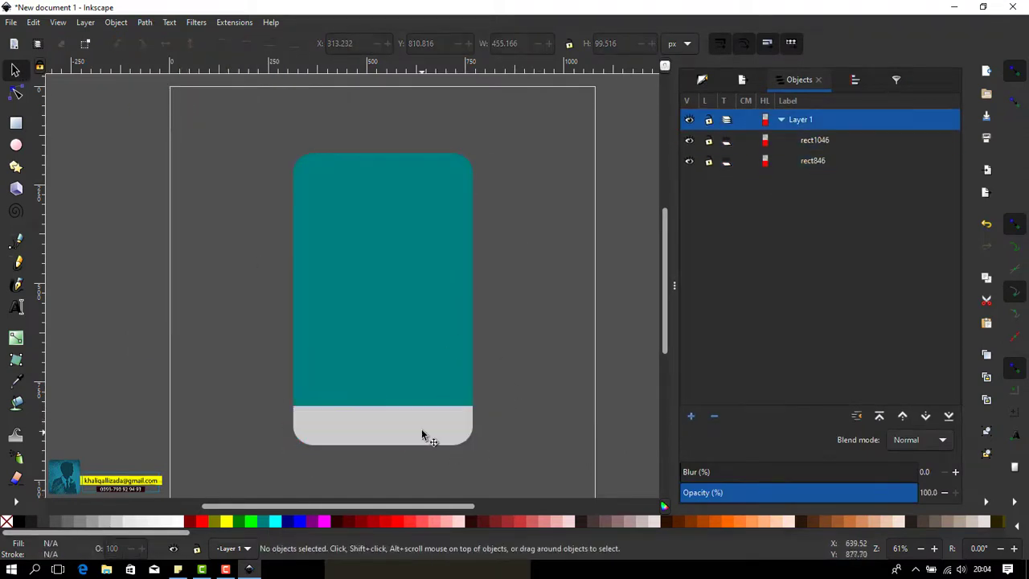
Draw a small rounded rectangle and move it onto the gray band.
key("r")
left_click_drag(200, 229, 270, 250)
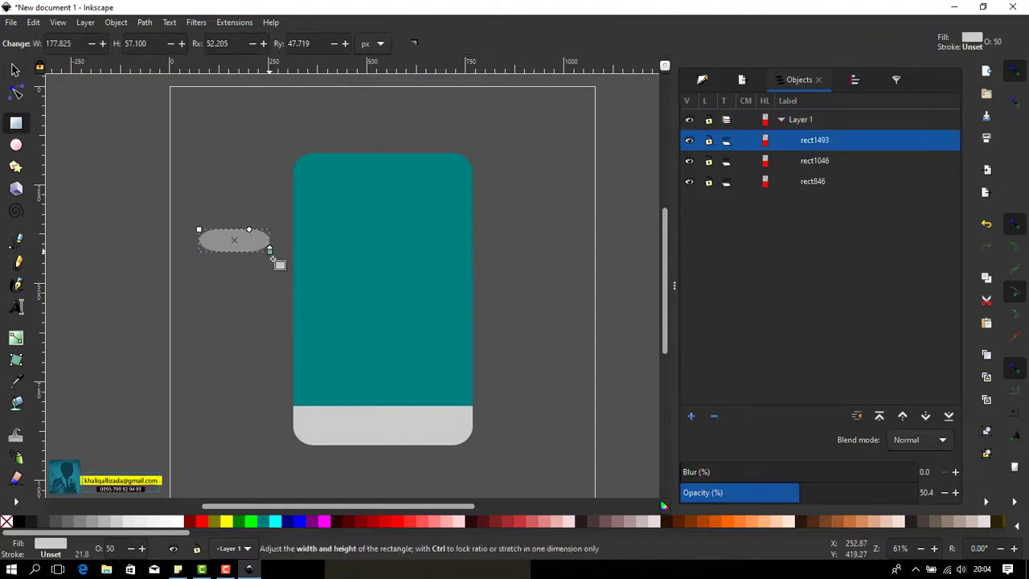
key("s")
left_click(258, 281)
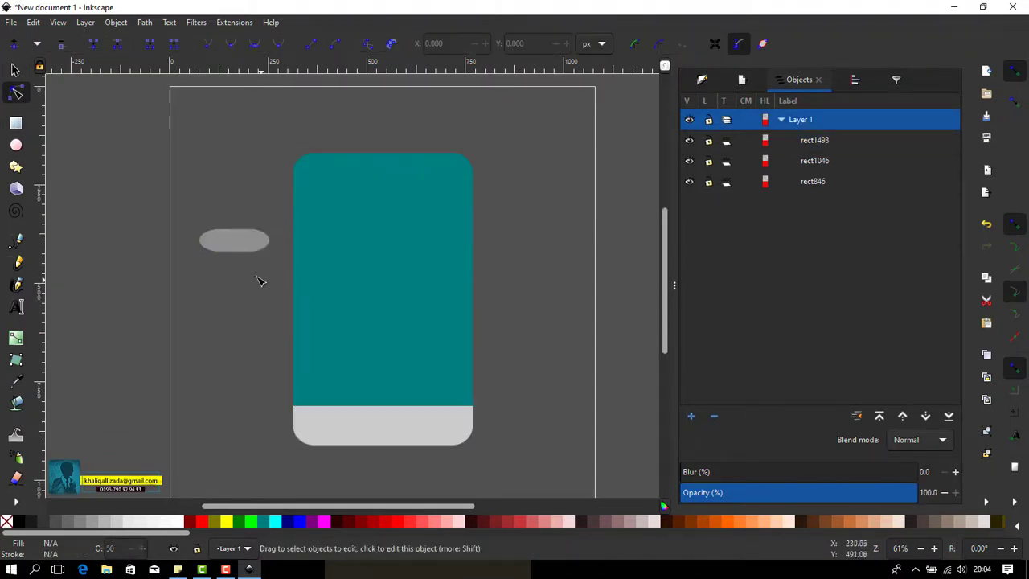
left_click_drag(224, 254, 383, 435)
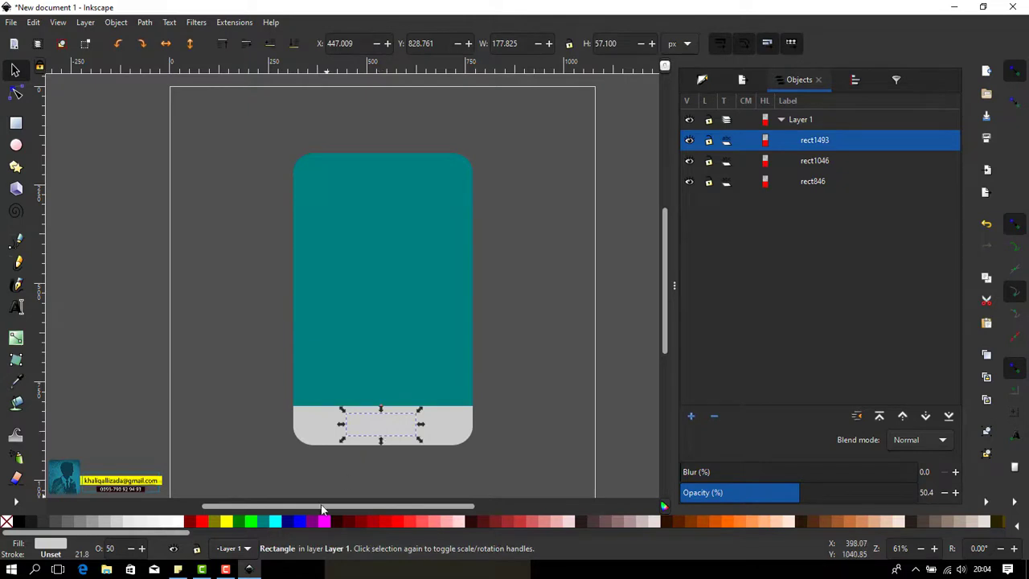
Sample the phone's teal colour onto the small button at full opacity.
key("d")
left_click(381, 313)
key("d")
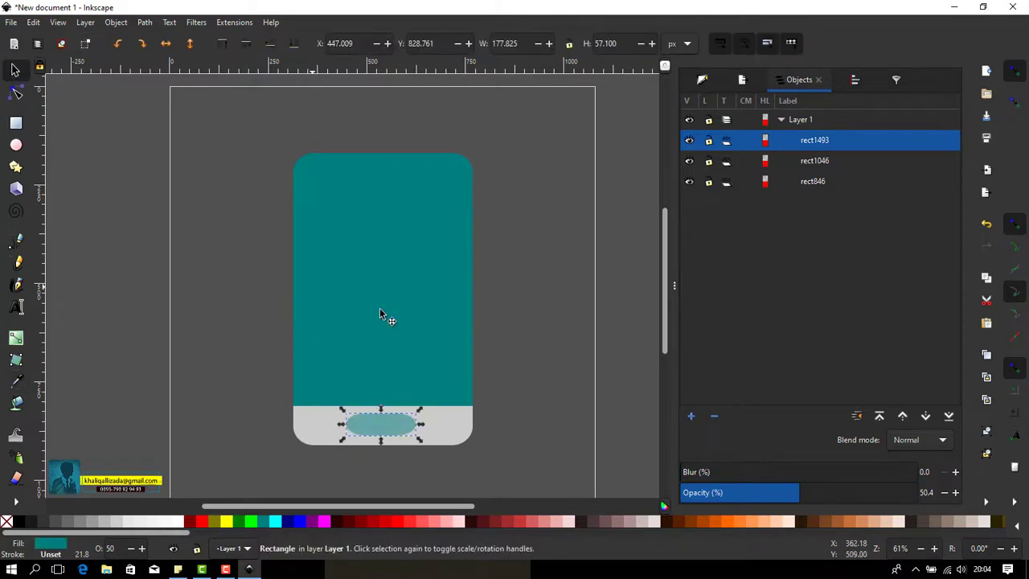
left_click(381, 314)
left_click(396, 434)
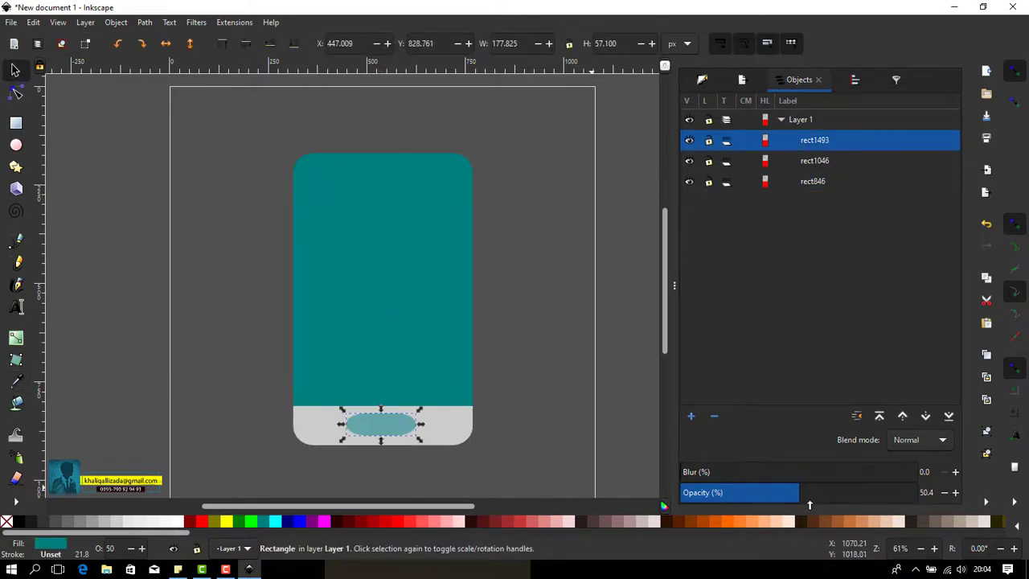
Reduce the teal button's corner rounding with the Node tool.
left_click(529, 304)
scroll(423, 453, "down", 3)
scroll(402, 300, "up", 4, "ctrl")
scroll(402, 301, "up", 2)
left_click(418, 266)
key("n")
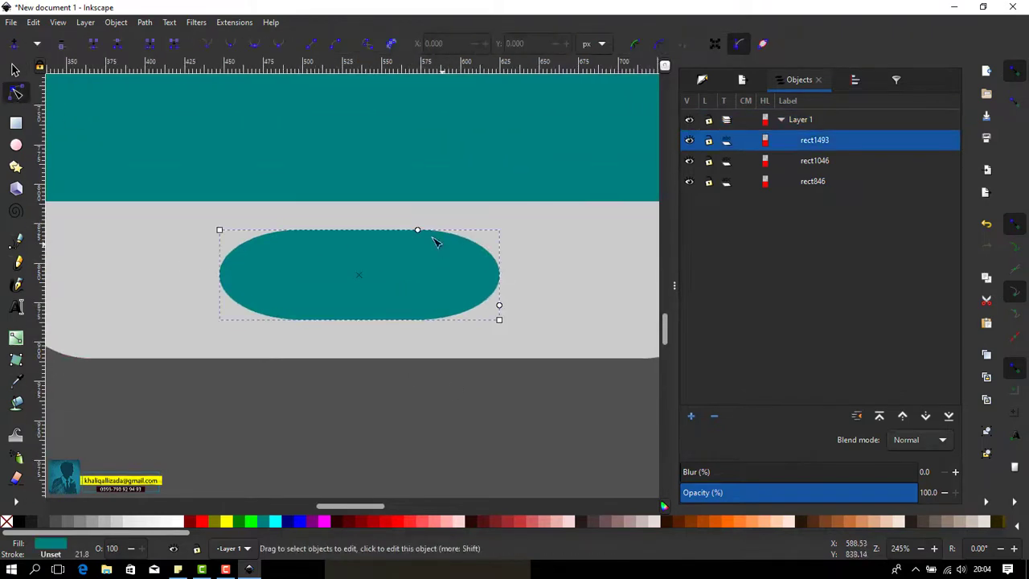
left_click_drag(418, 231, 475, 232)
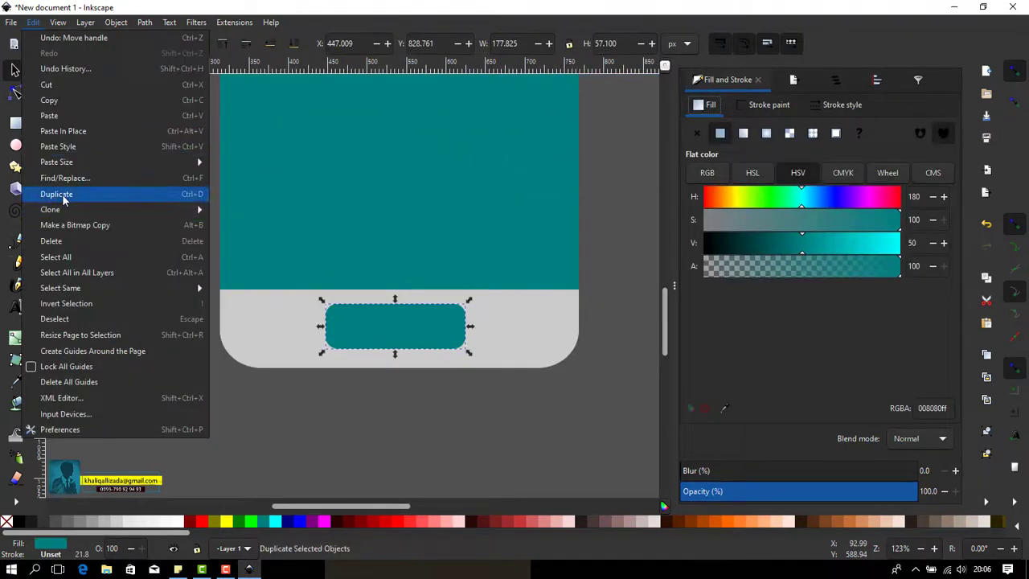
Duplicate the teal button and give the copy a flat black stroke 2.389 px wide.
left_click(63, 200)
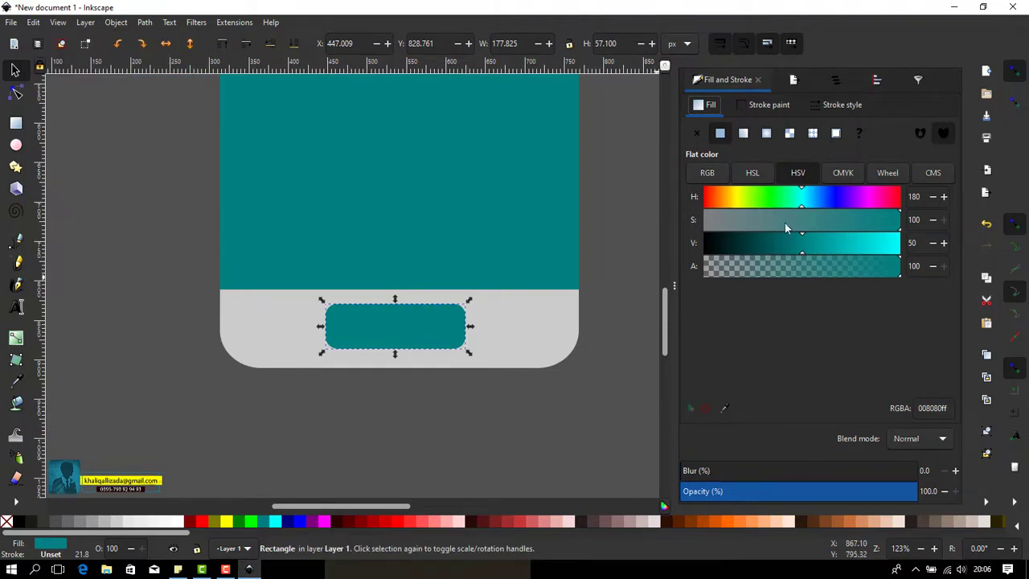
left_click(763, 104)
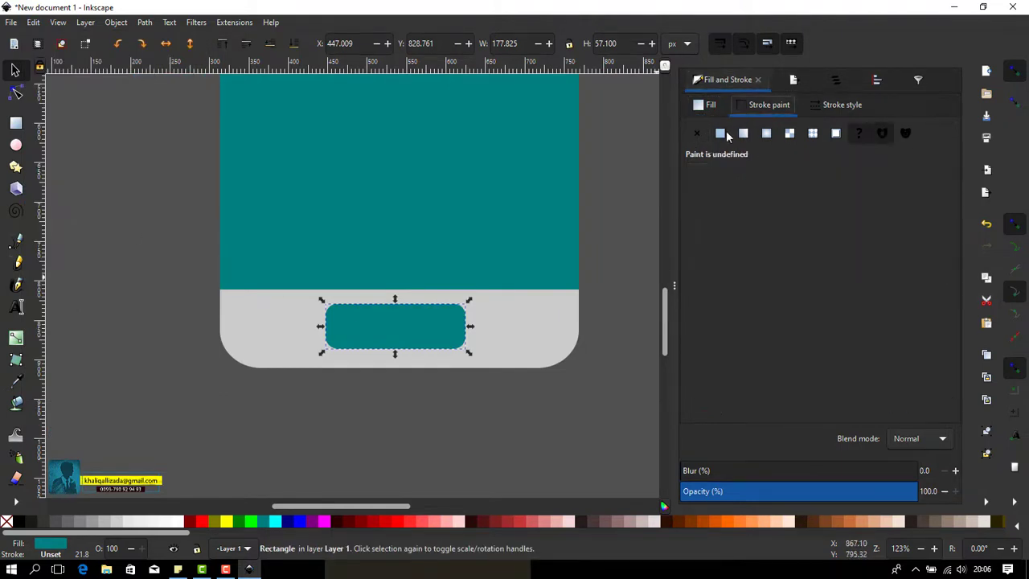
left_click(721, 134)
left_click(840, 105)
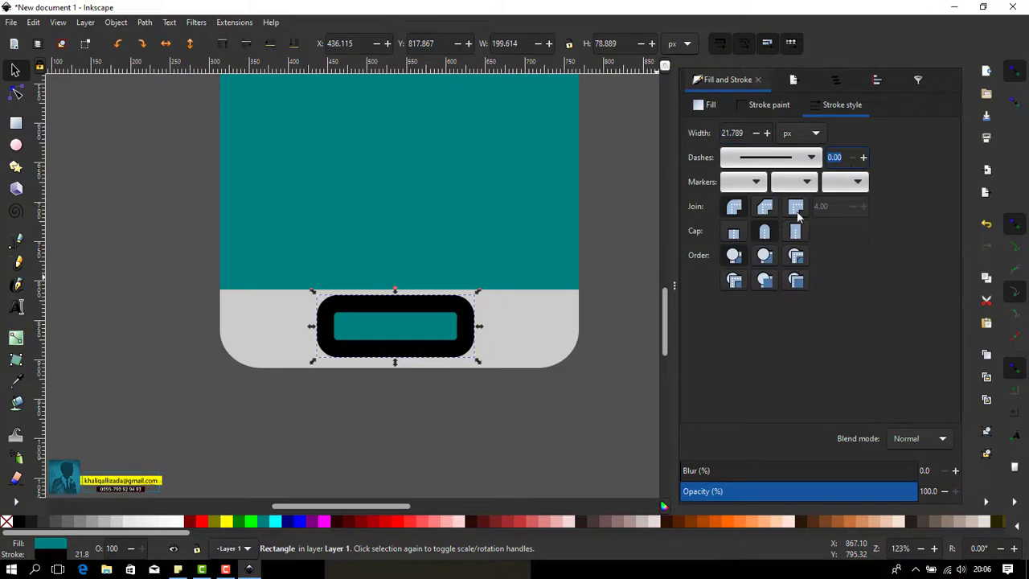
left_click(756, 134)
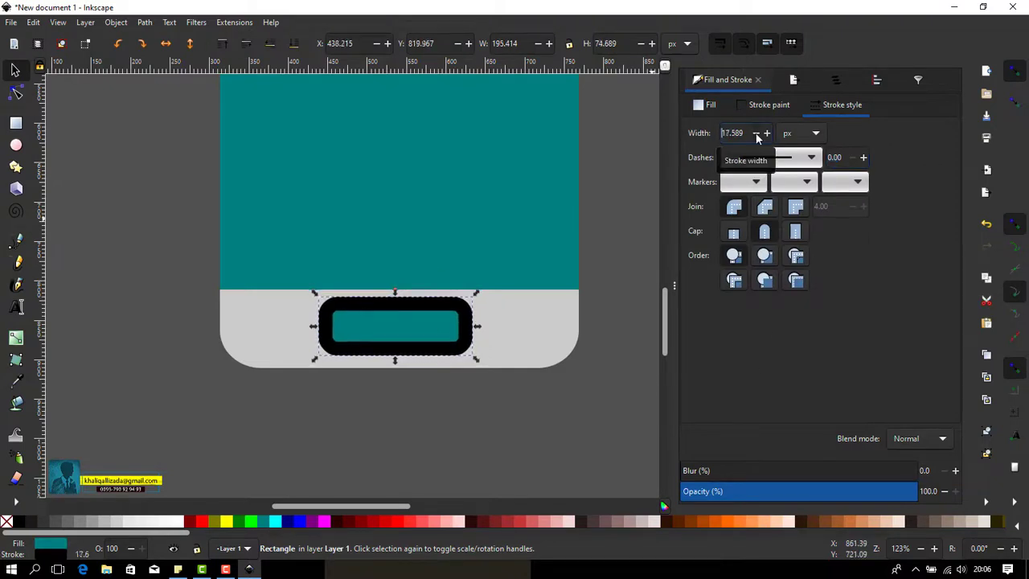
left_click(756, 134)
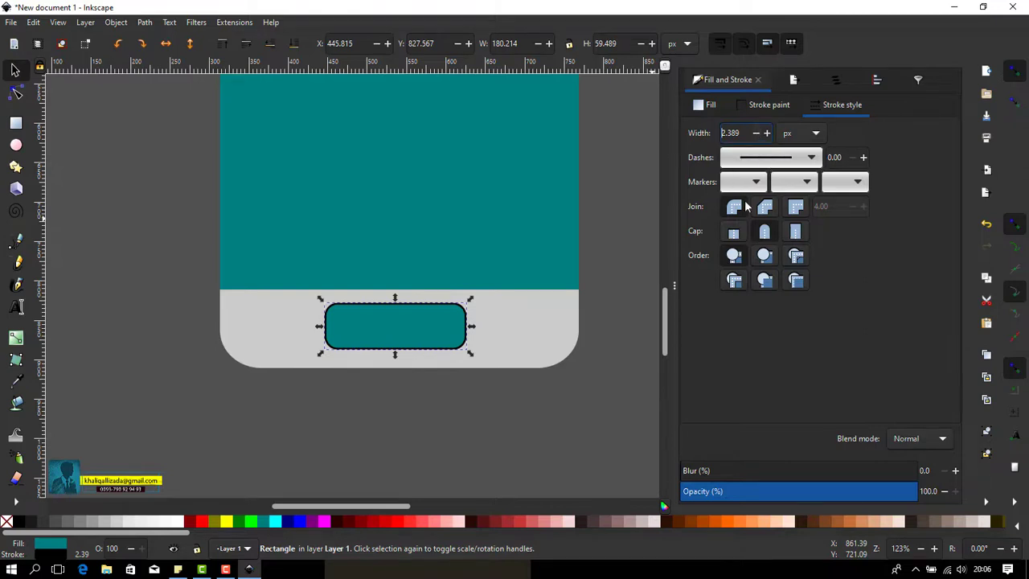
left_click(837, 81)
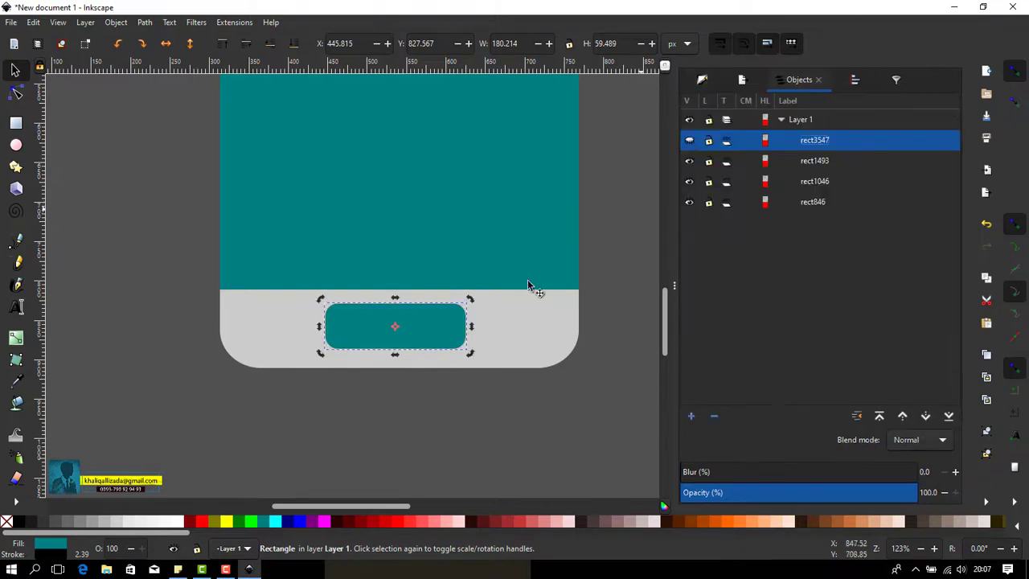
Make a copy of the phone body an unfilled outline with an 8.6 px black stroke.
key("5")
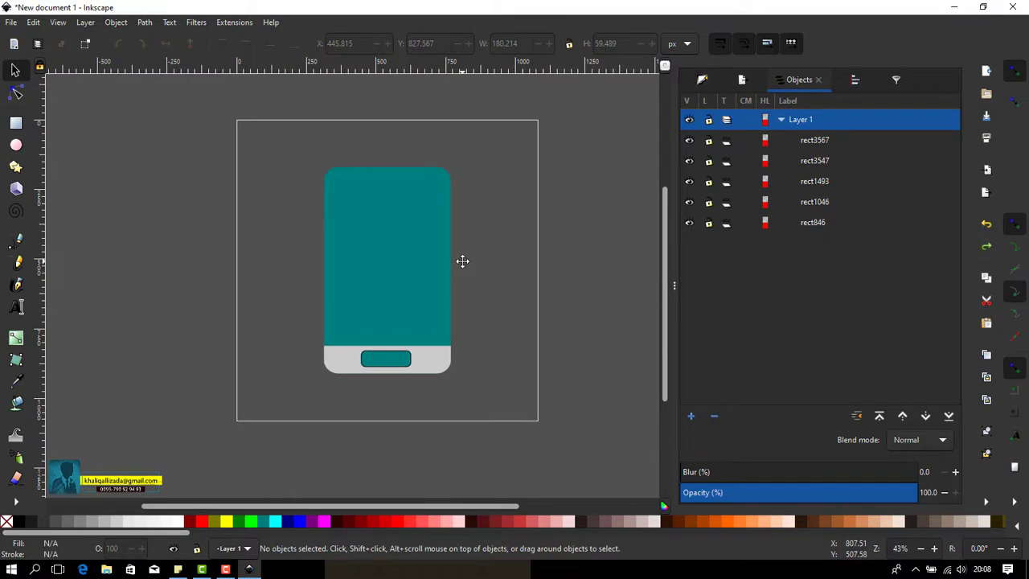
left_click(442, 377)
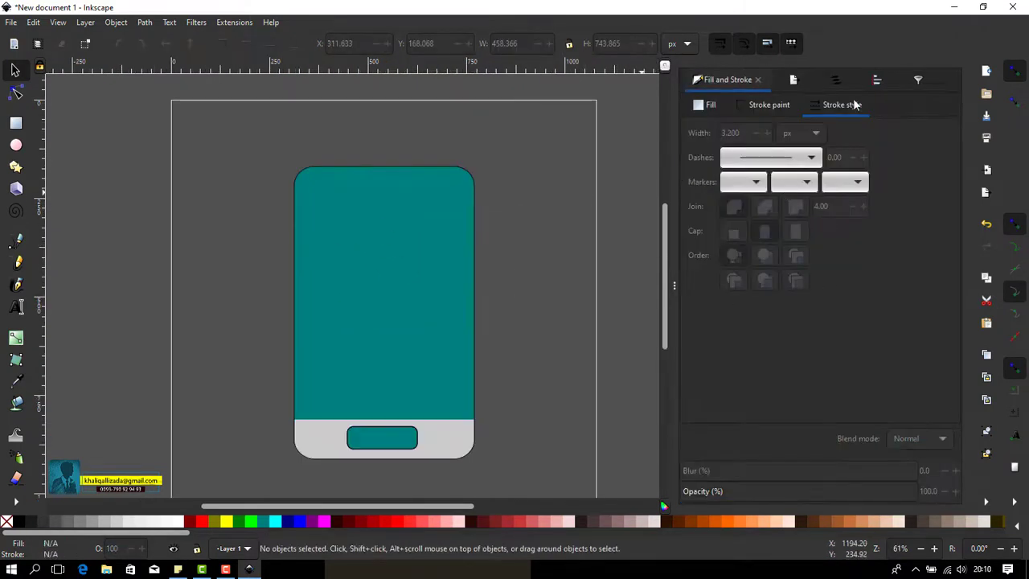
left_click(837, 81)
left_click(818, 243)
left_click(722, 79)
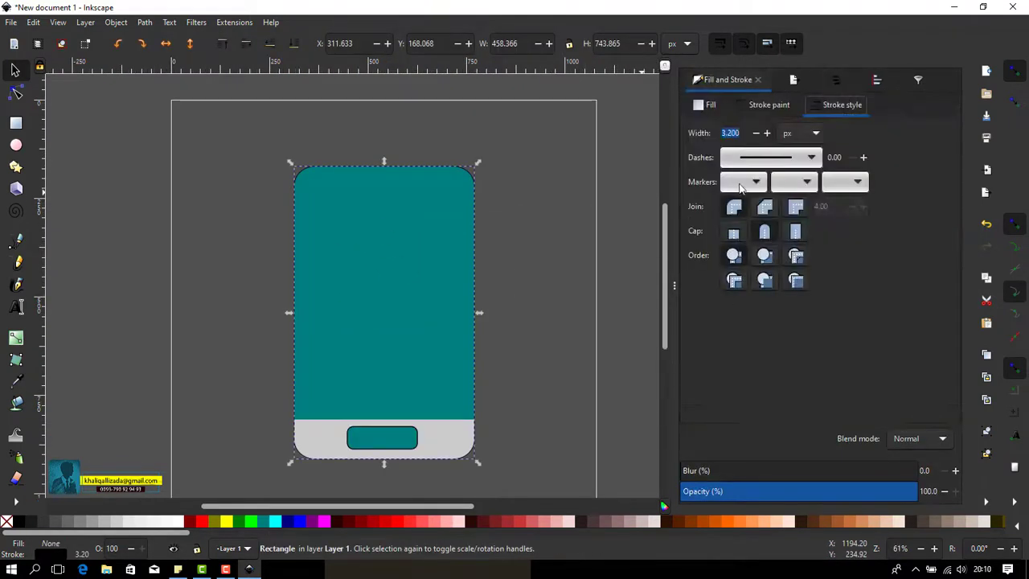
left_click(768, 133)
left_click(767, 132)
key("Escape")
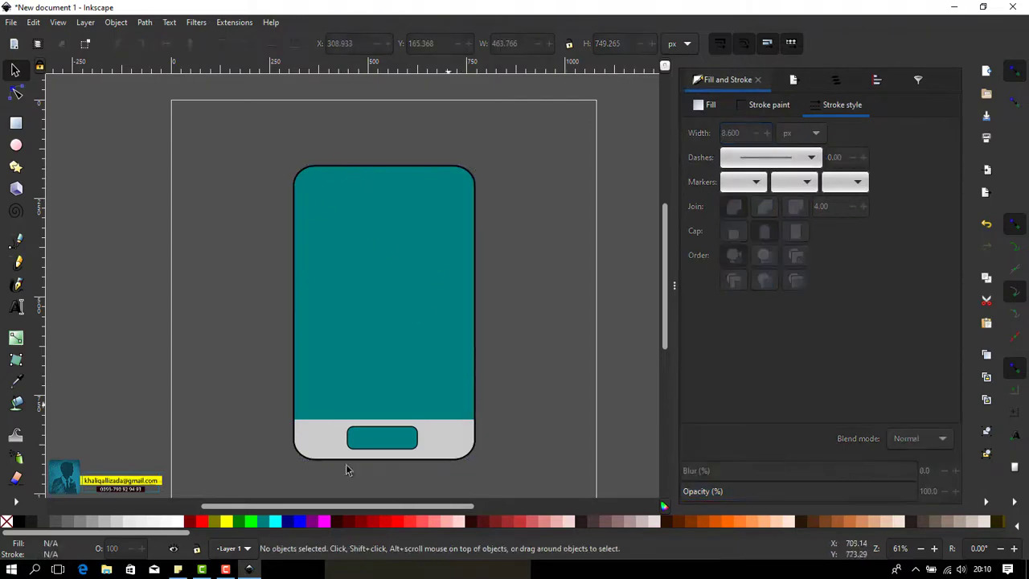
Enlarge the grey piece and subtract it from the teal body with Path > Difference.
left_click(450, 443)
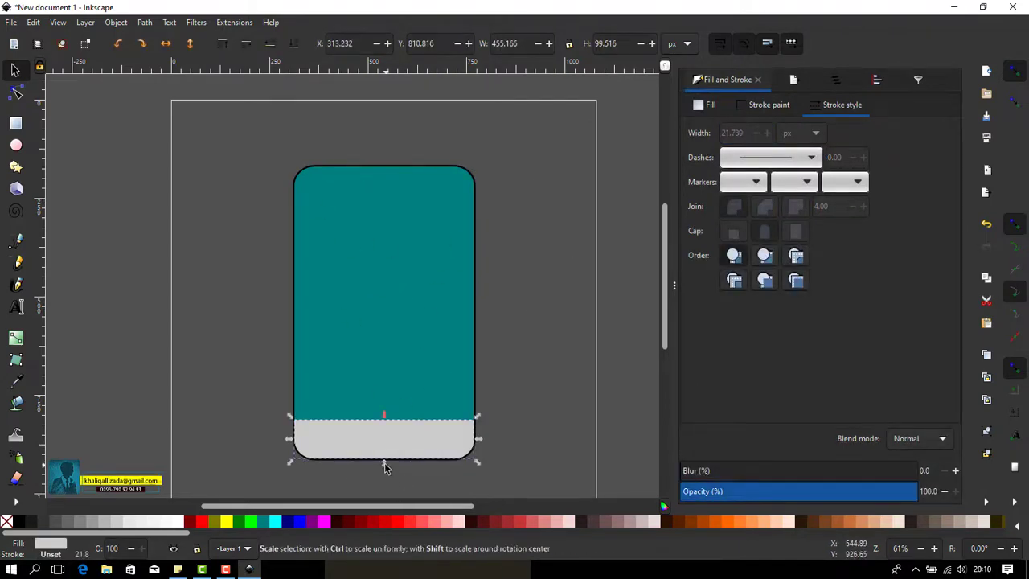
left_click_drag(303, 458, 271, 481)
left_click_drag(479, 448, 498, 447)
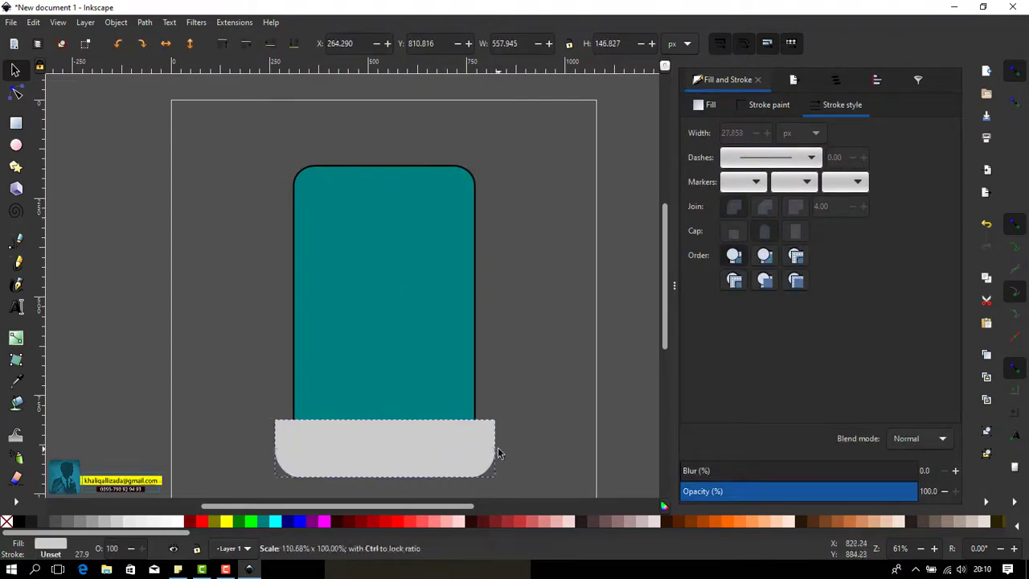
key("ctrl+shift+o")
left_click(832, 161)
left_click(837, 143, "shift")
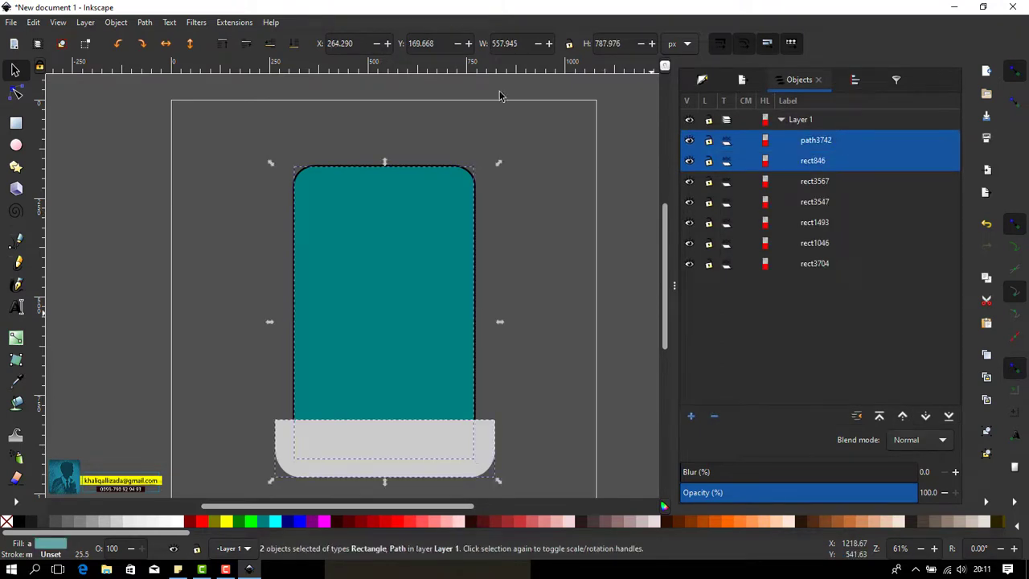
left_click(145, 21)
left_click(179, 107)
scroll(420, 336, "down", 1, "ctrl")
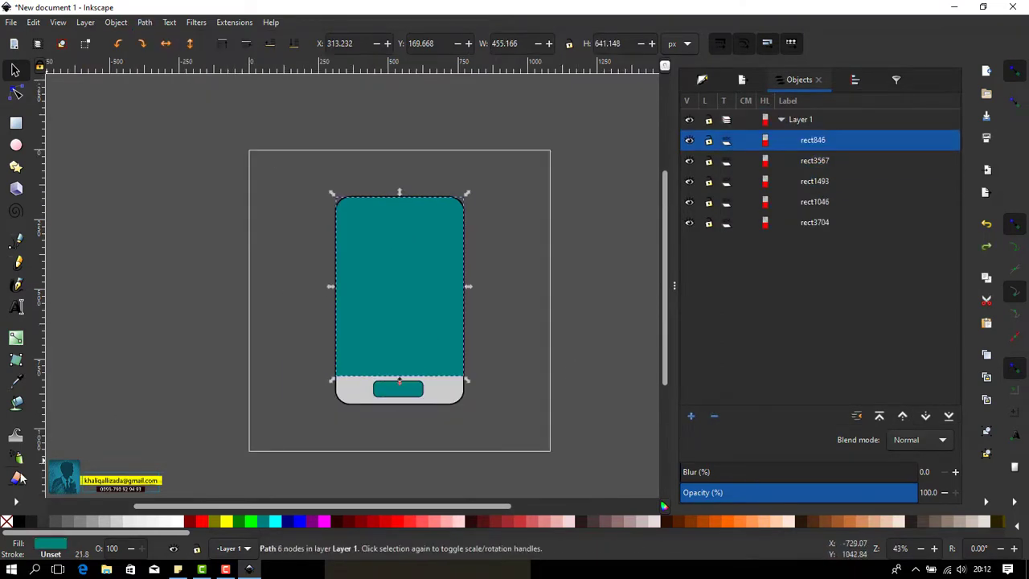
Draw a vertical gradient up the screen with a fully opaque teal top stop.
left_click(16, 339)
left_click_drag(394, 371, 397, 211)
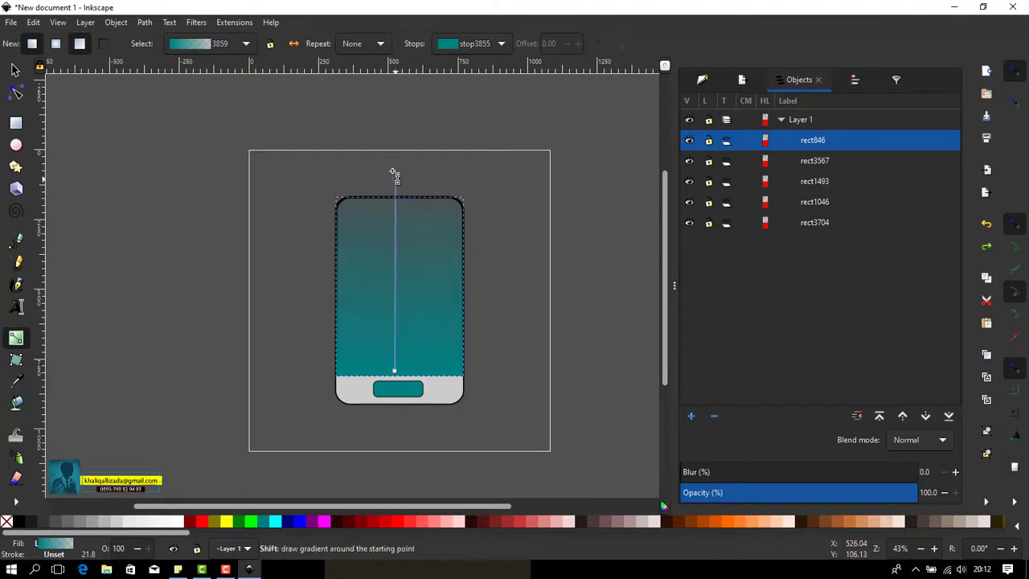
left_click_drag(395, 176, 394, 175)
left_click(407, 190)
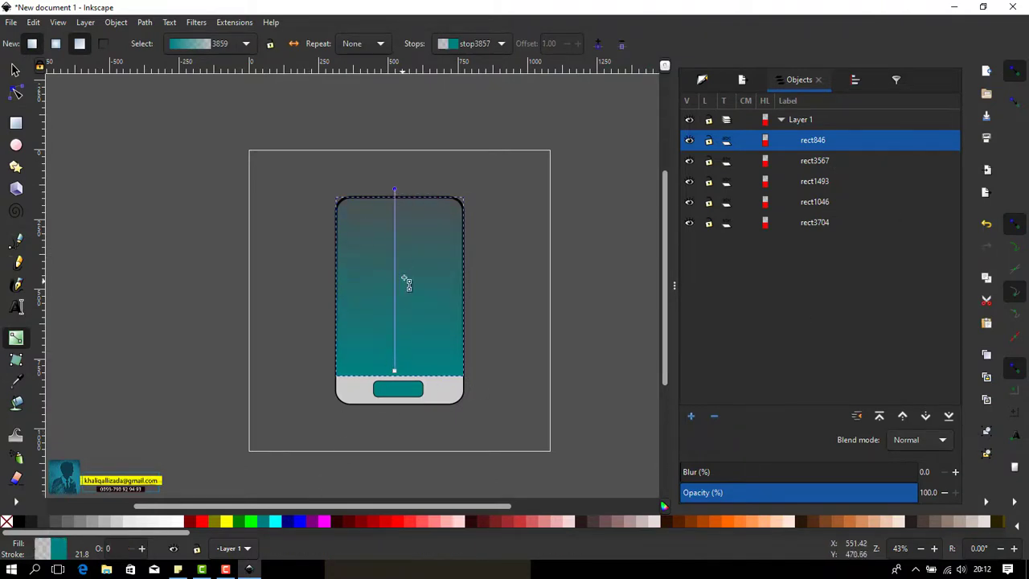
key("ctrl+shift+f")
left_click_drag(708, 492, 917, 492)
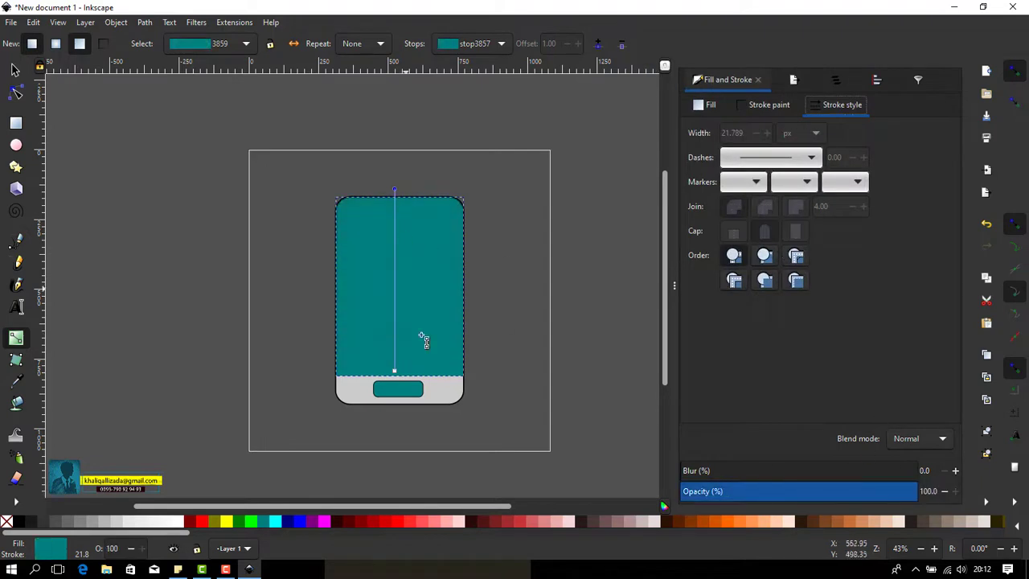
Make the bottom gradient stop green and drag it lower on the phone.
left_click(251, 521)
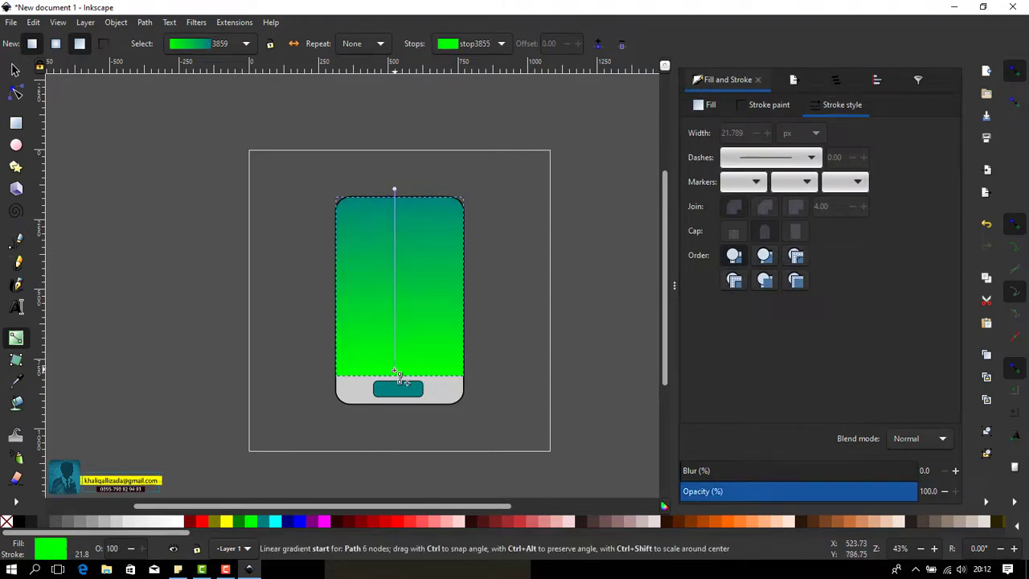
mouse_move(394, 373)
left_mouse_down()
mouse_move(394, 441)
mouse_move(404, 422)
left_mouse_up()
scroll(395, 445, "down", 3)
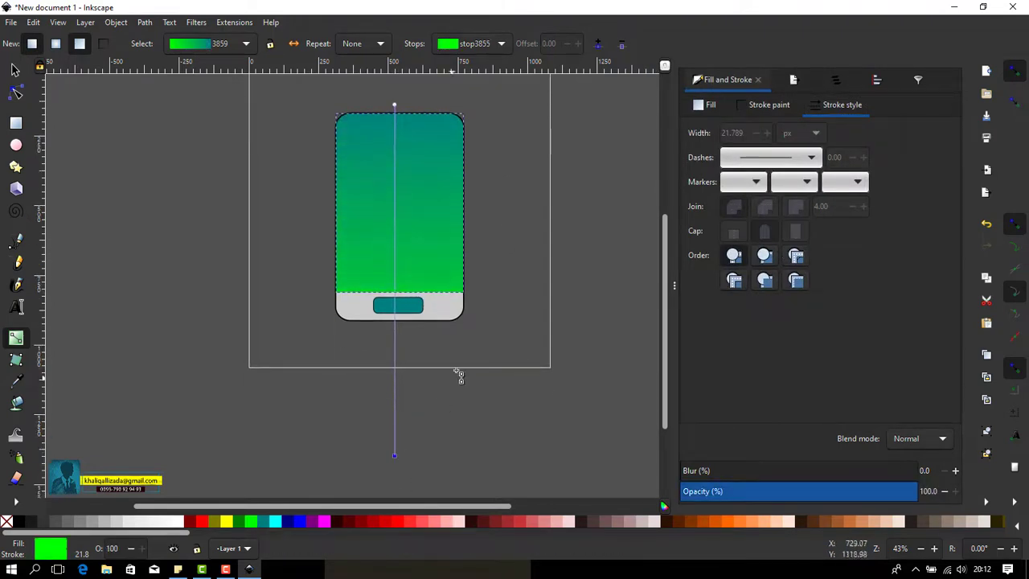
scroll(458, 374, "down", 2, "ctrl")
scroll(434, 338, "down", 2)
left_click_drag(404, 317, 407, 381)
key("s")
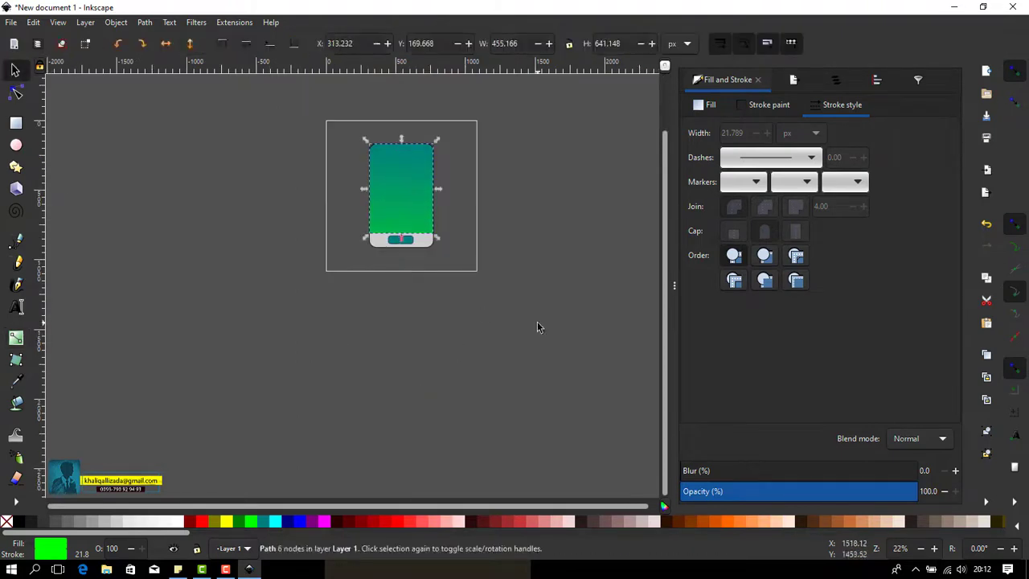
left_click(538, 327)
scroll(464, 252, "up", 2, "ctrl")
scroll(467, 282, "up", 2, "ctrl")
Save the drawing as phone.svg in the phone folder.
scroll(529, 243, "down", 2, "ctrl")
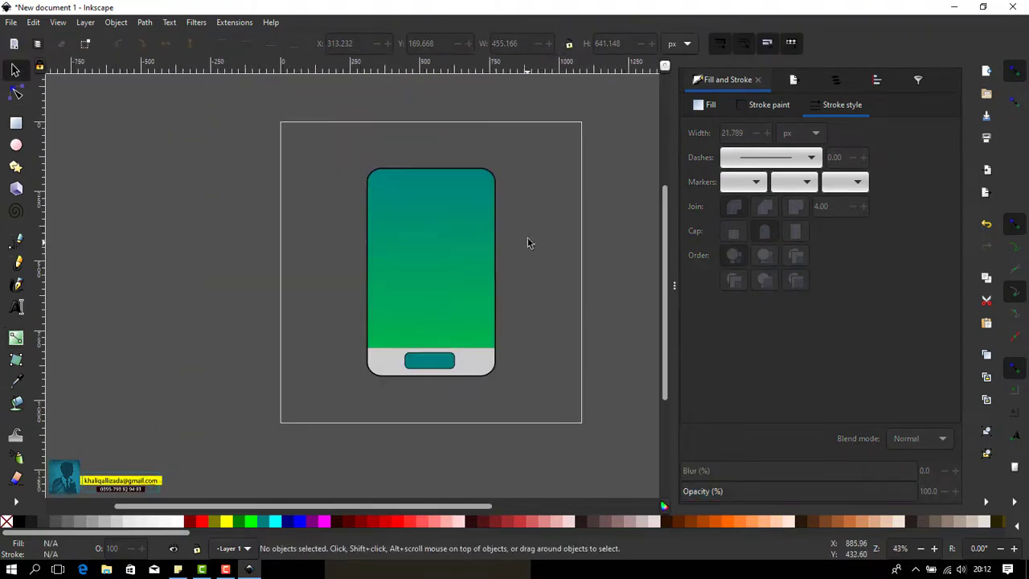
left_click(11, 21)
left_click(37, 113)
type("phone")
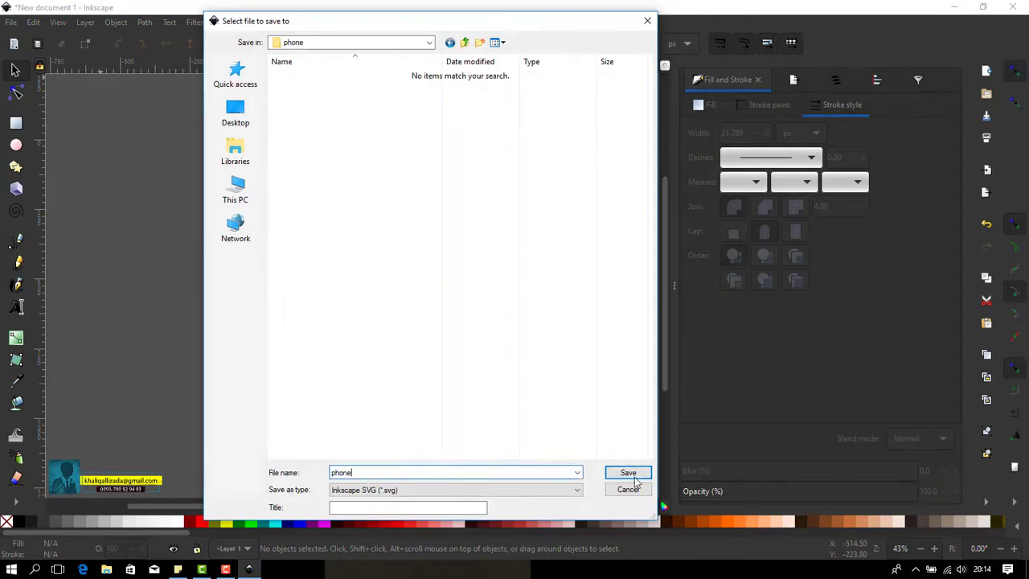
left_click(628, 473)
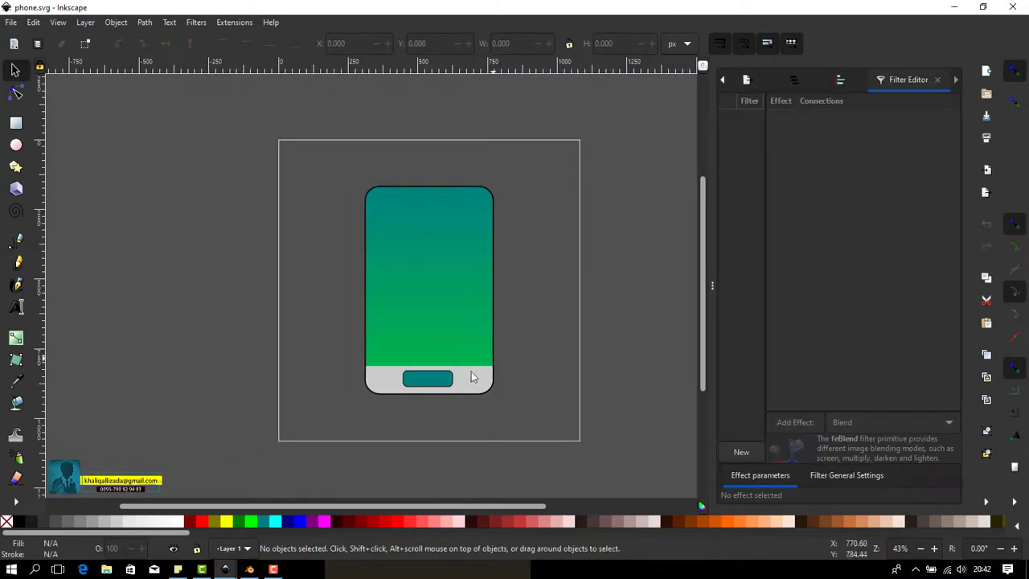
scroll(471, 372, "up", 2, "ctrl")
scroll(389, 375, "up", 2, "ctrl")
scroll(466, 413, "up", 1, "ctrl")
scroll(542, 294, "down", 3)
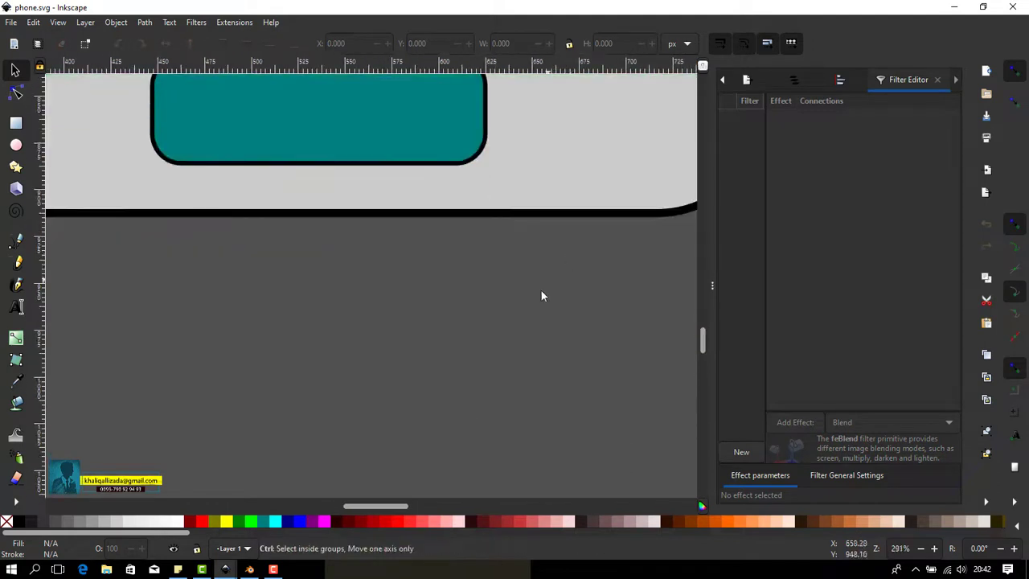
scroll(484, 361, "down", 4, "ctrl")
mouse_move(458, 320)
left_mouse_down()
mouse_move(599, 373)
mouse_move(416, 327)
left_mouse_up()
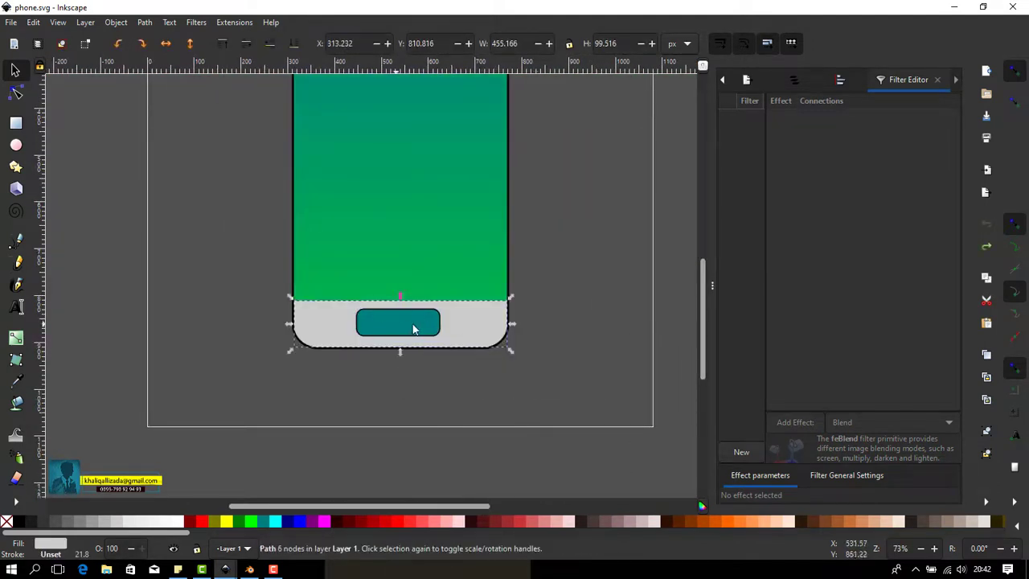
Subtract a duplicate of the teal button from the grey base to cut a hole.
left_click(418, 327)
key("ctrl+d")
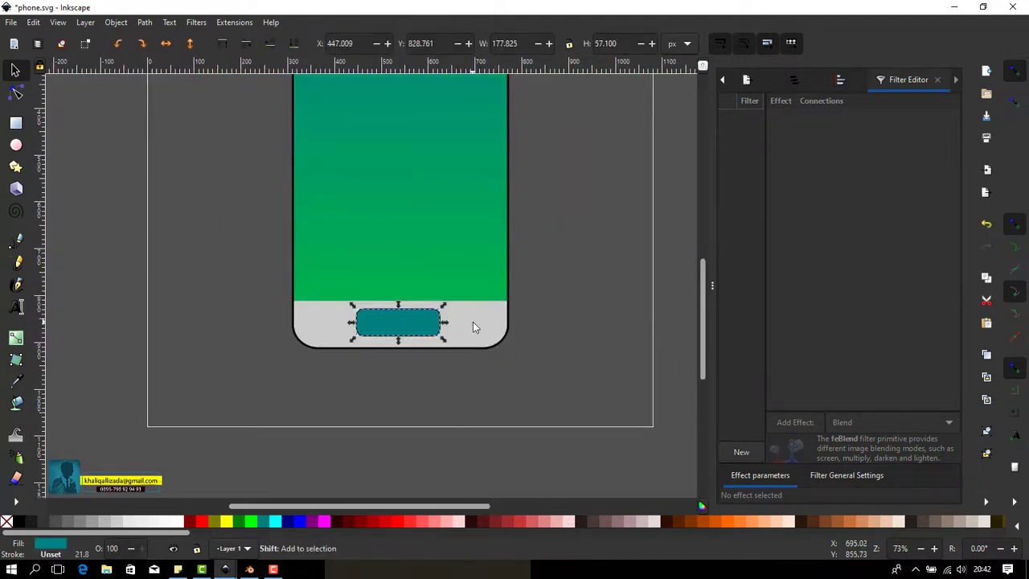
left_click(472, 323, "shift")
left_click(147, 25)
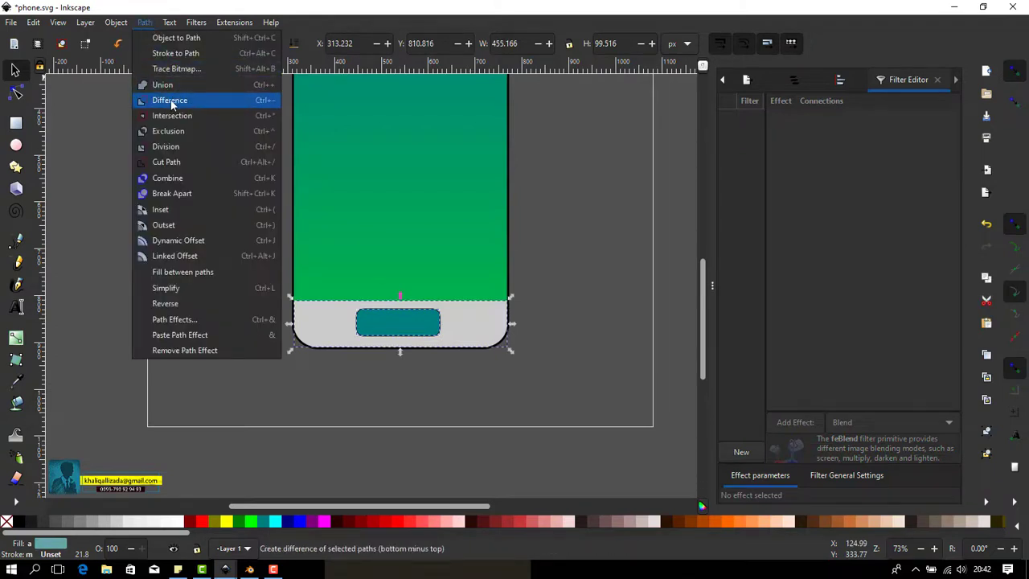
left_click(165, 99)
Check the cut, undo the test moves, select all five pieces and re-save phone.svg.
left_click_drag(398, 322, 198, 290)
left_click_drag(462, 336, 555, 390)
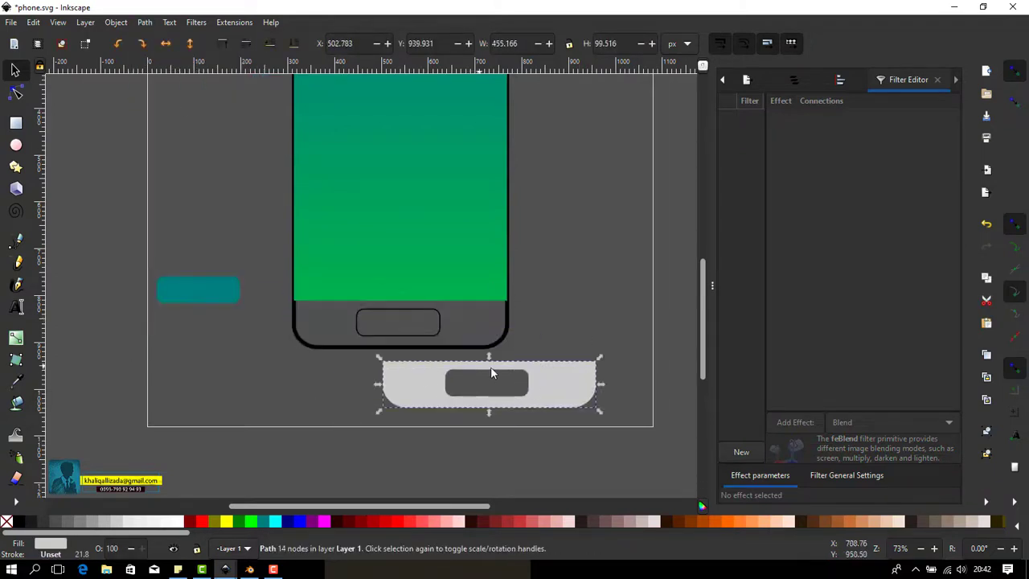
key("ctrl+z")
key("ctrl+z")
scroll(483, 352, "down", 2, "ctrl")
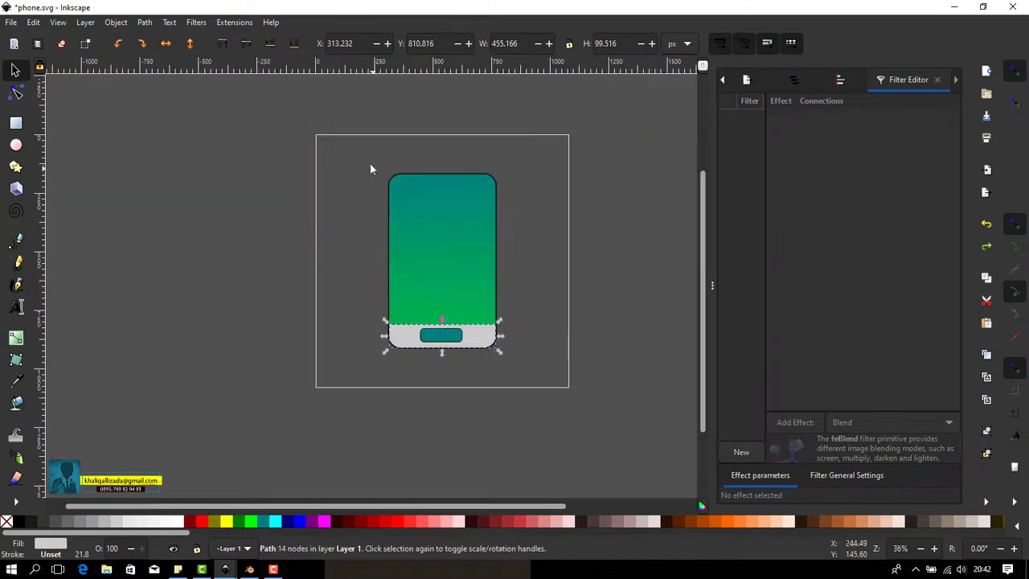
left_click_drag(358, 155, 528, 373)
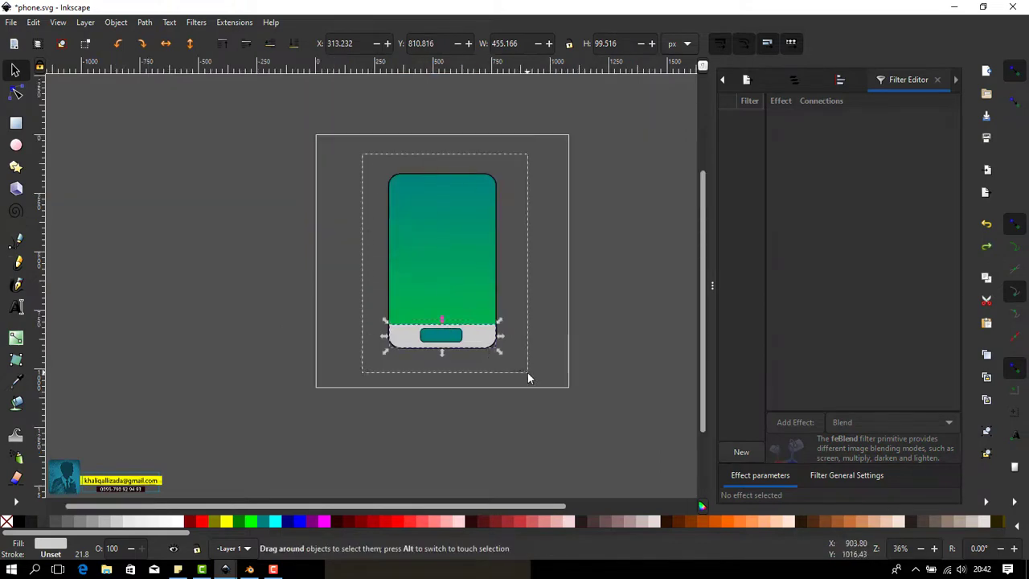
left_click(11, 21)
left_click(33, 118)
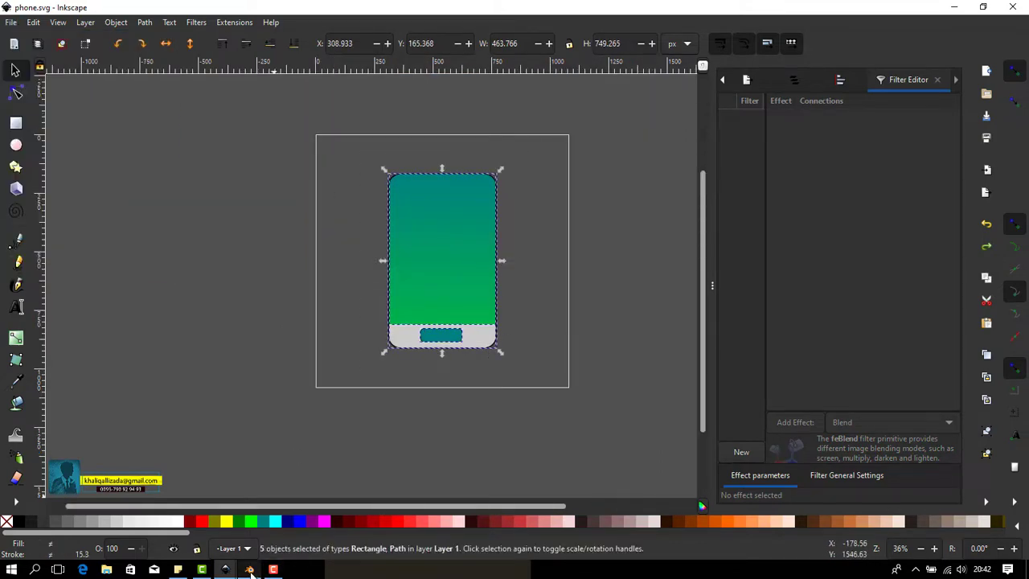
left_click(249, 569)
Delete the default cube, import phone.svg and scale it up 10 times.
left_click(477, 280)
key("Delete")
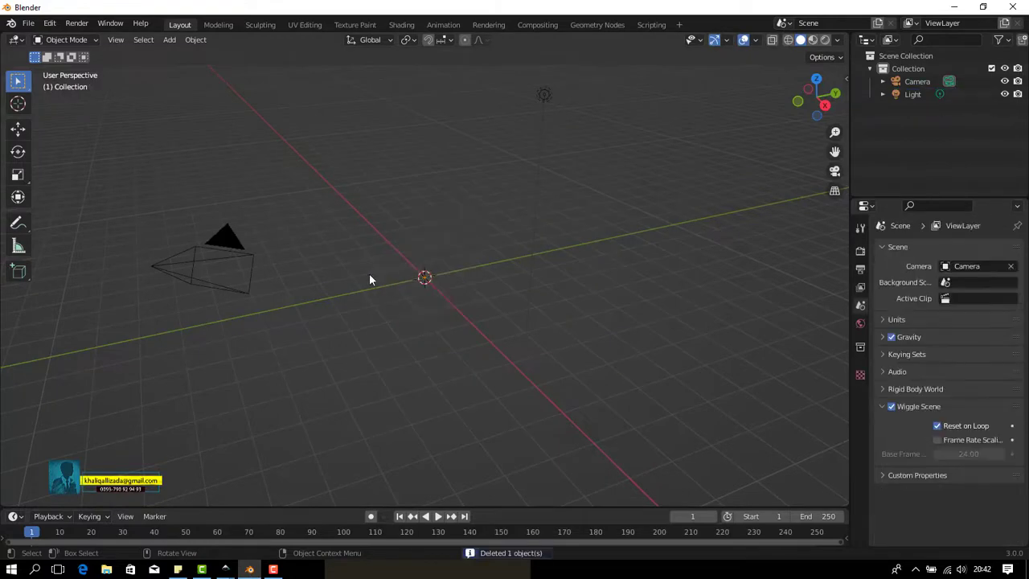
left_click(28, 24)
mouse_move(50, 197)
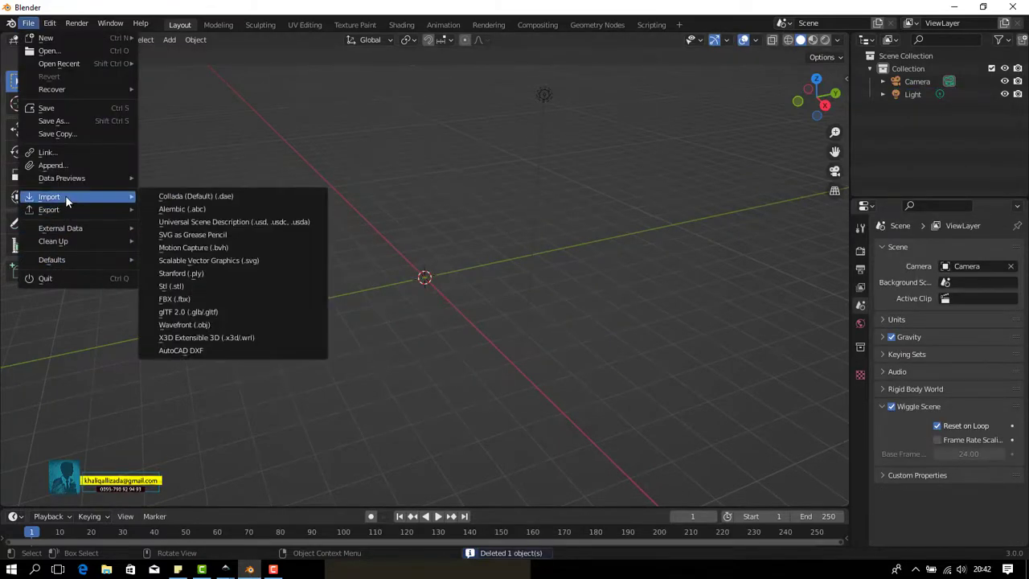
left_click(259, 260)
key("s")
left_click(515, 341)
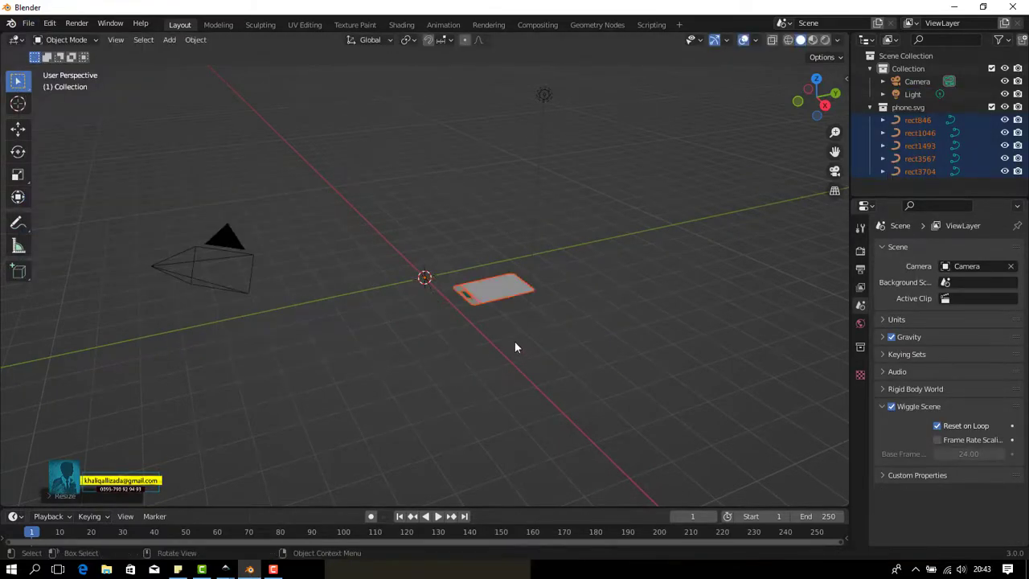
Switch to top view and box-select all the imported phone curves.
middle_click_drag(515, 341, 828, 152)
left_click(815, 78)
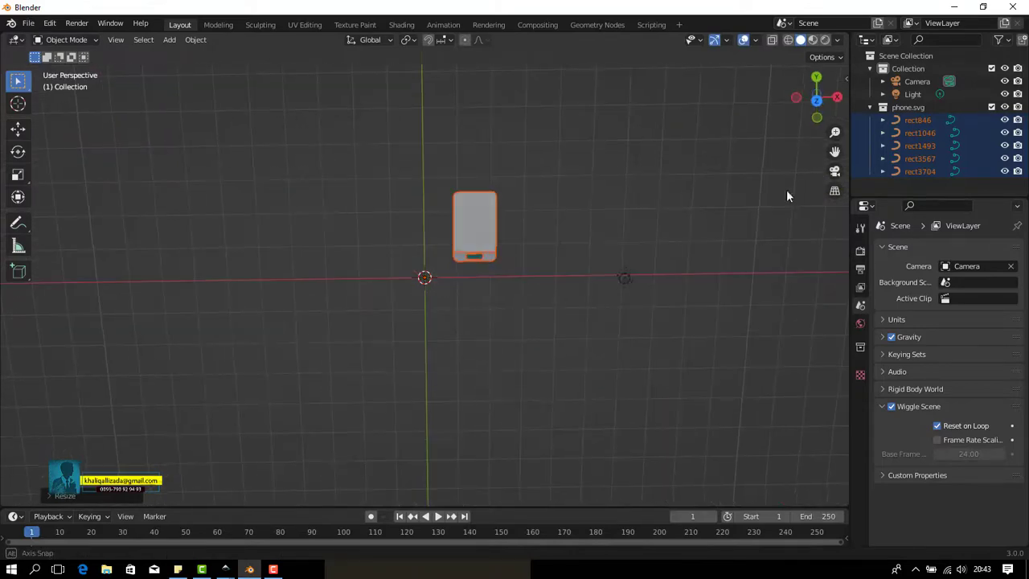
left_click_drag(814, 92, 819, 100)
left_click(819, 100)
left_click(492, 259)
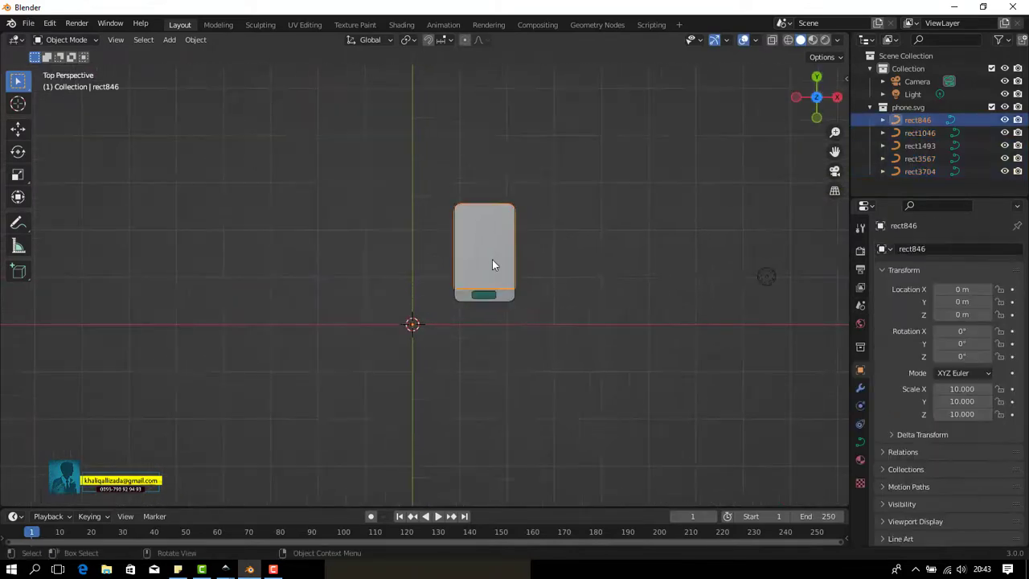
left_click_drag(435, 196, 493, 256)
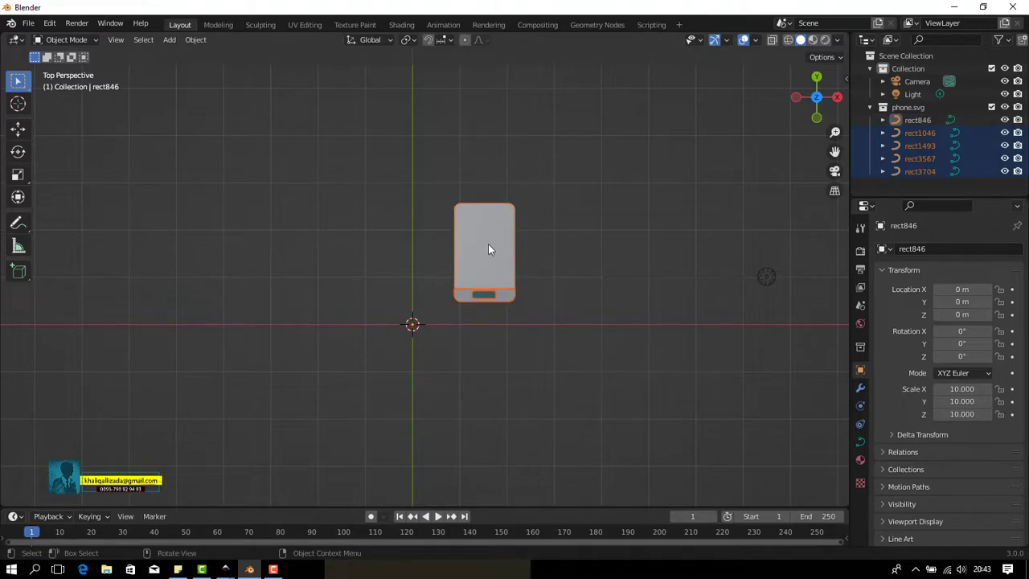
In Edit Mode, move the curve points so the phone's bottom edge meets the origin.
key("Tab")
scroll(468, 266, "up", 5)
scroll(510, 330, "up", 3)
middle_click_drag(510, 329, 391, 251, "shift")
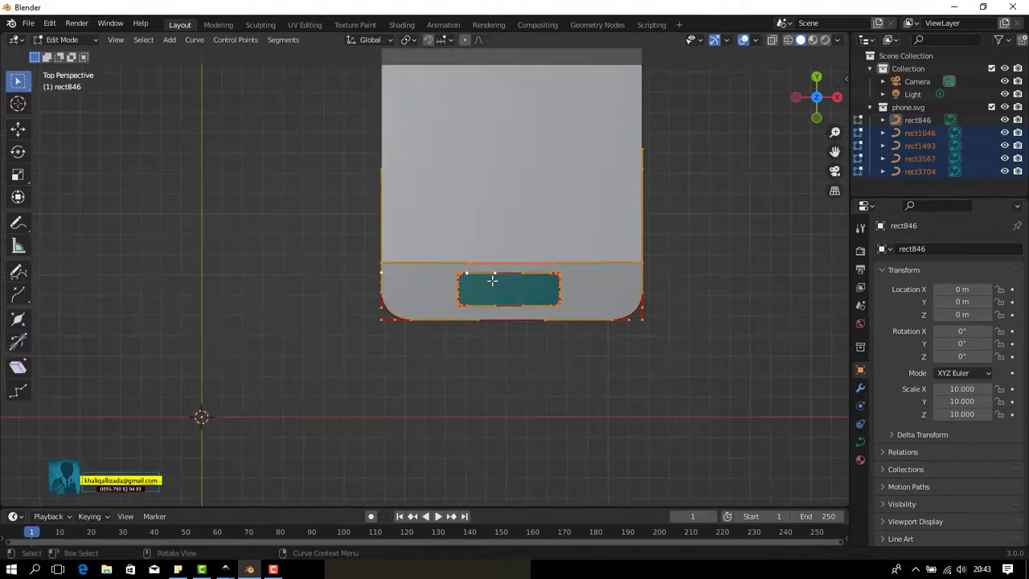
key("g")
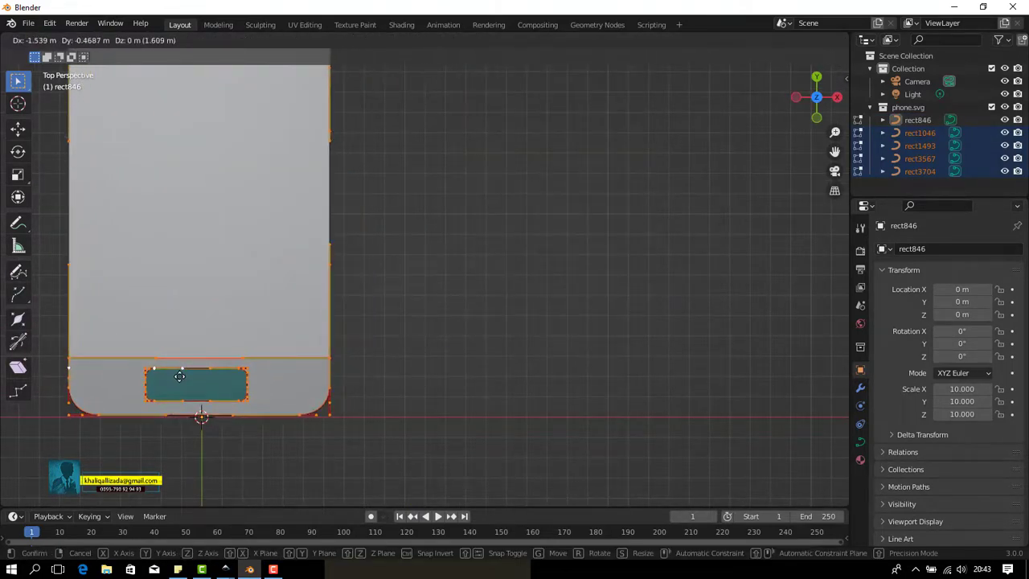
left_click(179, 376)
scroll(533, 351, "up", 5)
scroll(513, 273, "down", 1)
scroll(513, 273, "down", 4)
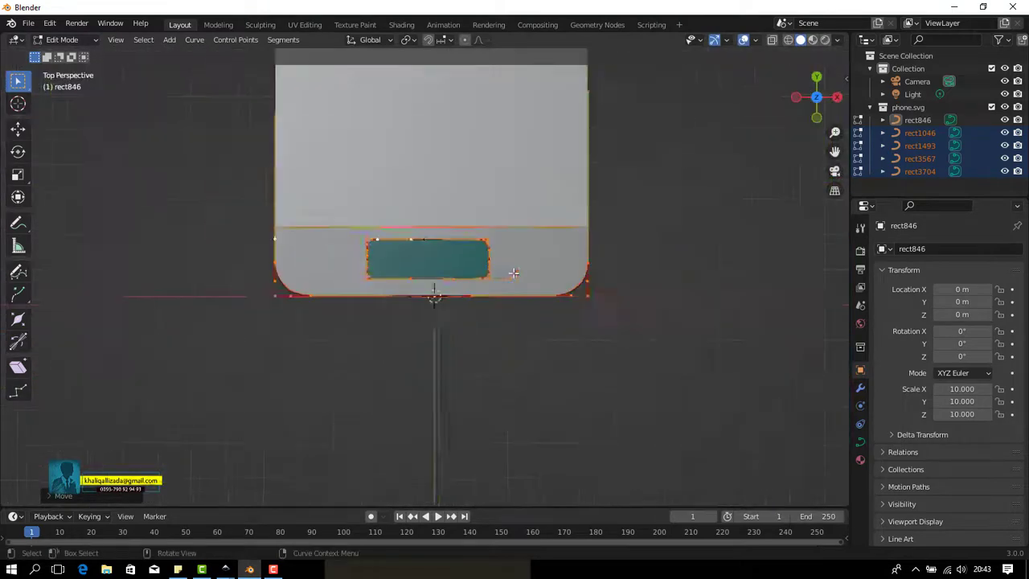
middle_click_drag(513, 273, 503, 253)
key("Tab")
Switch to orthographic view and set snapping to Vertex.
left_click(835, 191)
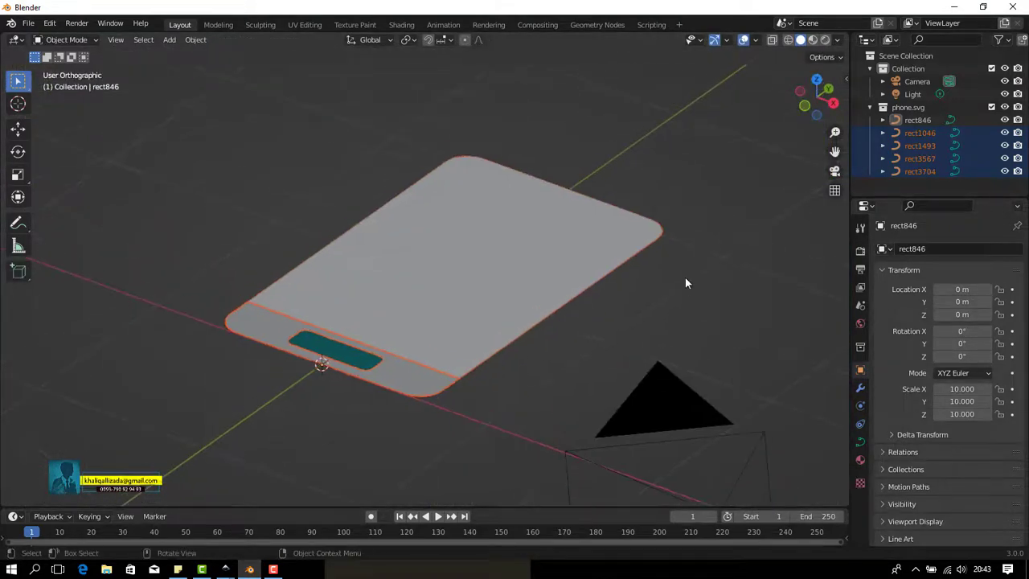
key("ctrl+shift+Tab")
left_click(621, 290)
middle_click_drag(474, 344, 390, 259)
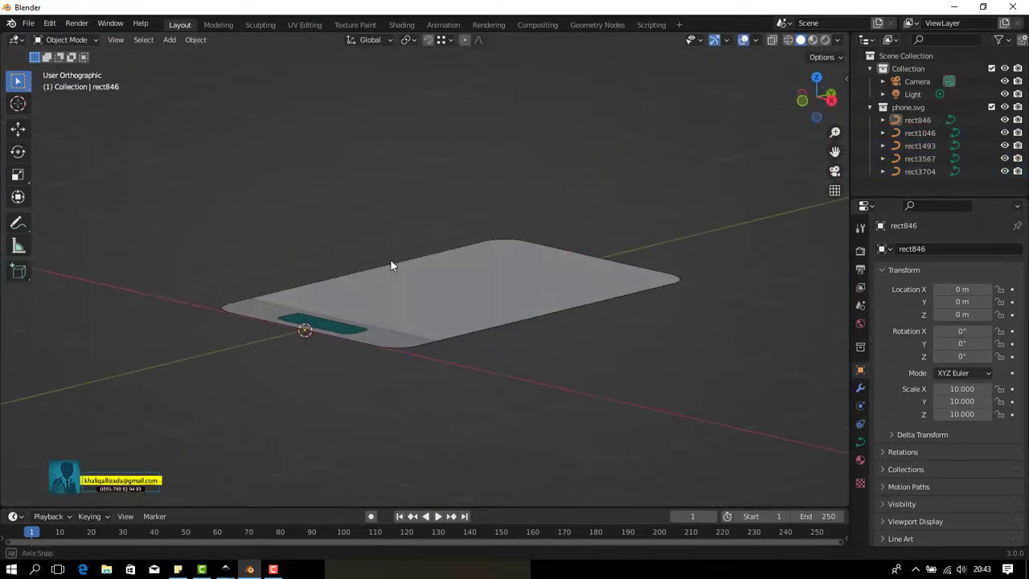
scroll(514, 316, "up", 2)
scroll(419, 300, "up", 2)
Raise rect846, rect1046 and the teal button rect1493 straight up along Z.
left_click(378, 354)
left_click(259, 370, "shift")
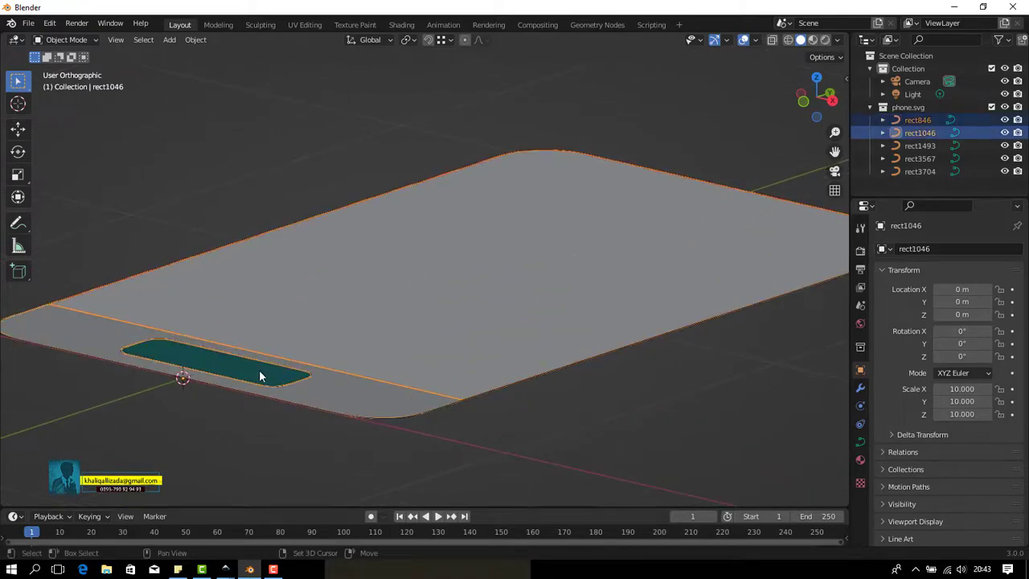
left_click(382, 349, "shift")
key("g")
key("z")
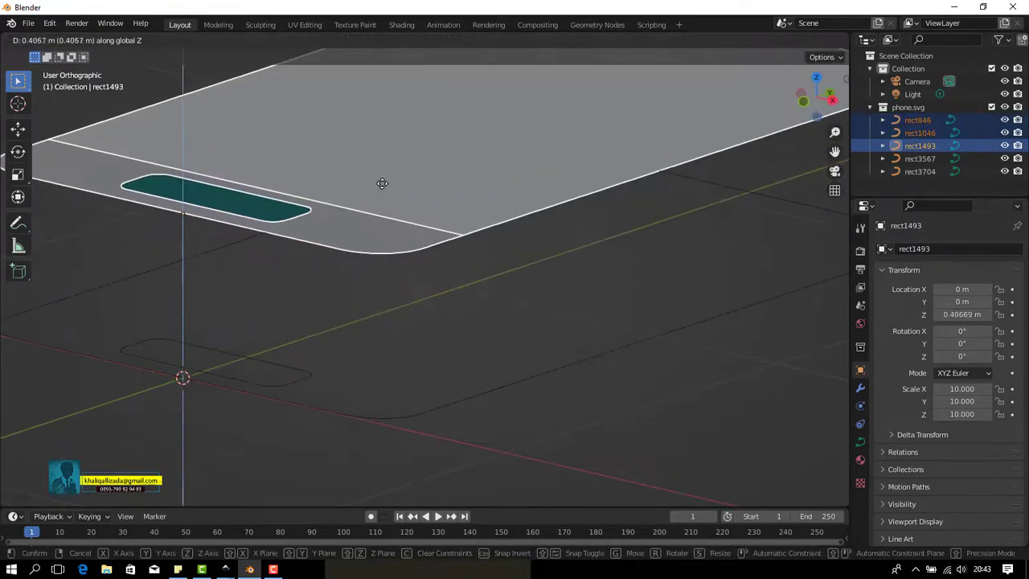
left_click(381, 182)
Raise rect3567 along Z to the same height.
left_click(302, 374)
key("g")
key("z")
left_click(311, 216)
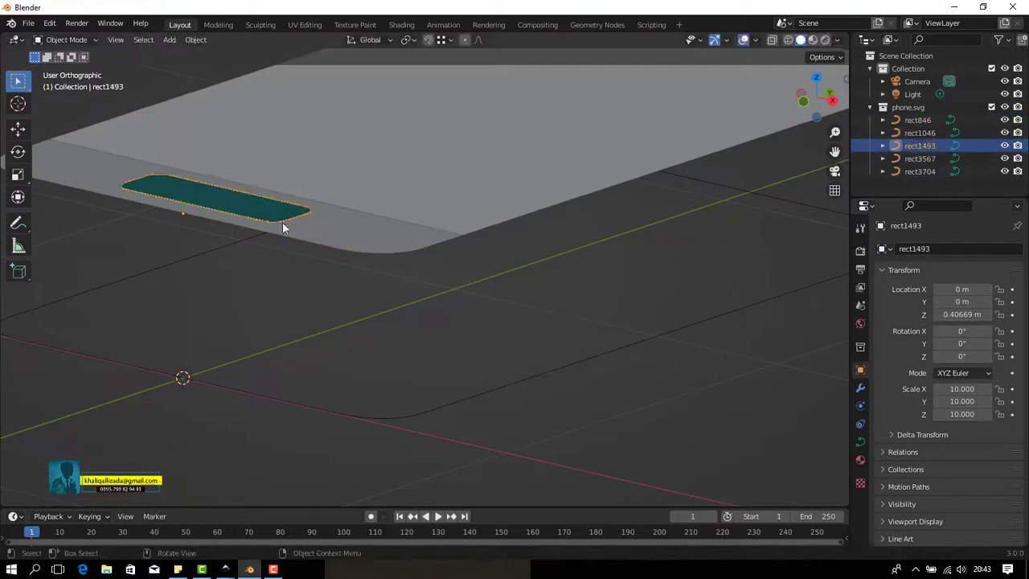
Select outline rect3704 and expand its curve Geometry settings, trying Object bevel mode.
scroll(297, 241, "up", 2)
left_click(374, 208)
scroll(458, 341, "down", 3)
left_click(457, 341)
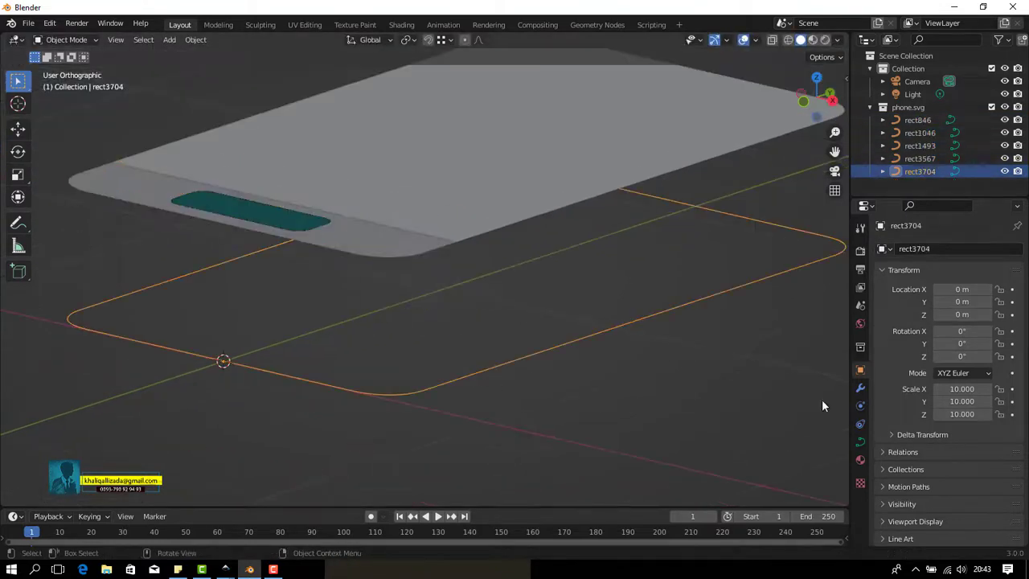
left_click(860, 442)
scroll(956, 473, "down", 3)
scroll(966, 328, "up", 3)
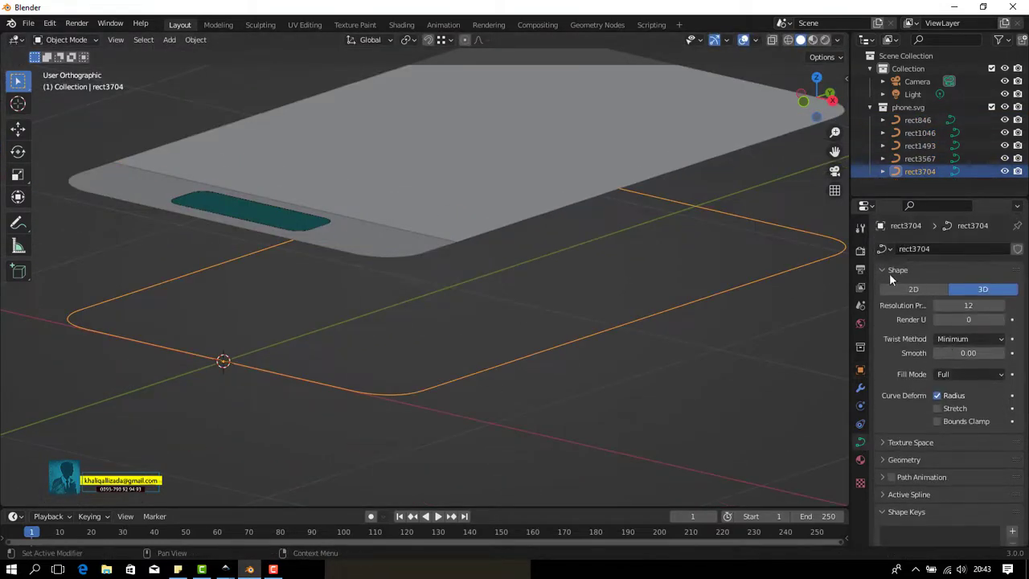
left_click(909, 460)
scroll(924, 475, "down", 5)
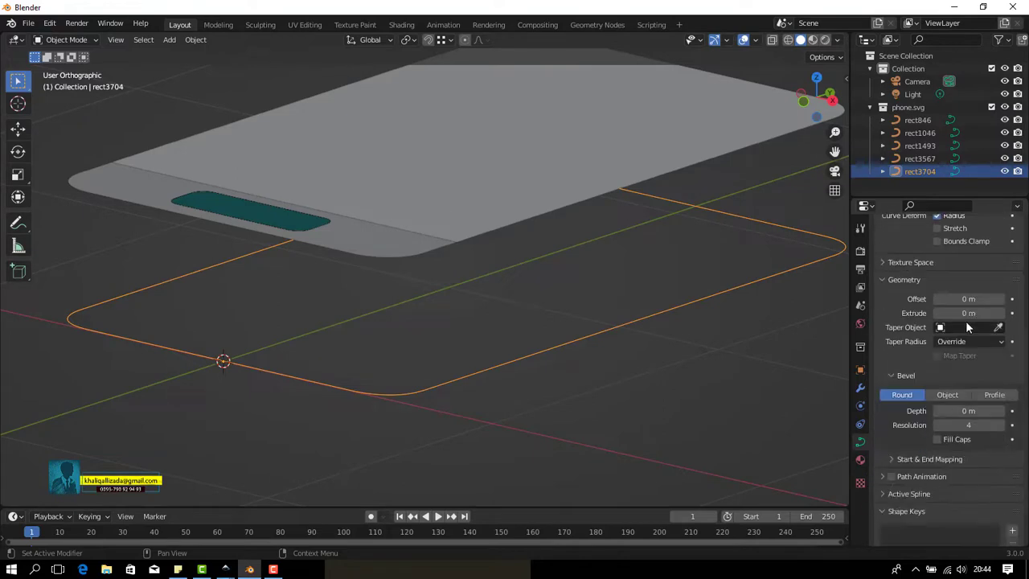
left_click(958, 393)
Give rect3704 a round 0.0002 m bevel depth and a 0.01 m extrusion.
left_click(916, 394)
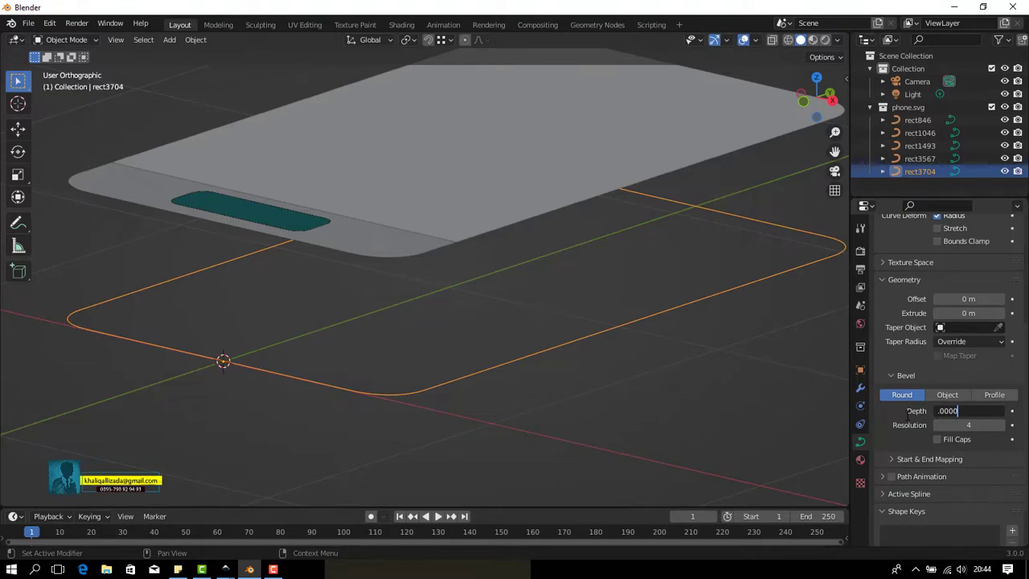
type(".0002")
key("Return")
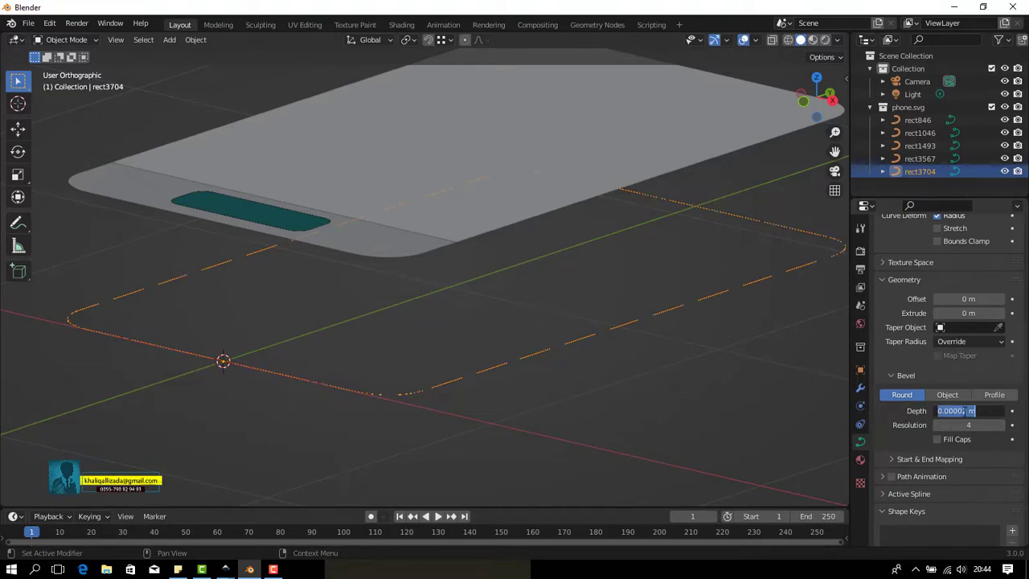
key("Return")
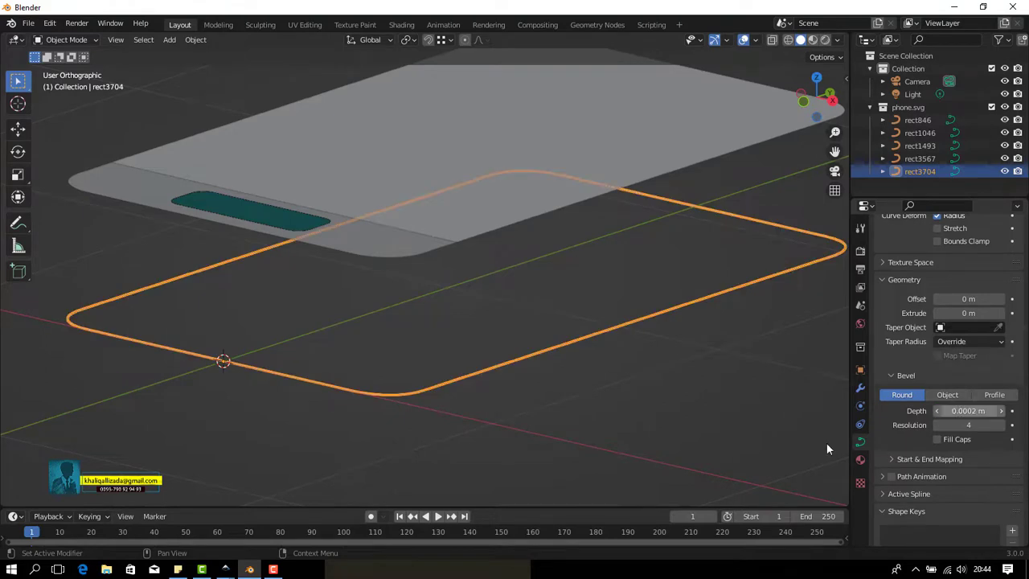
left_click(557, 386)
left_click(468, 373)
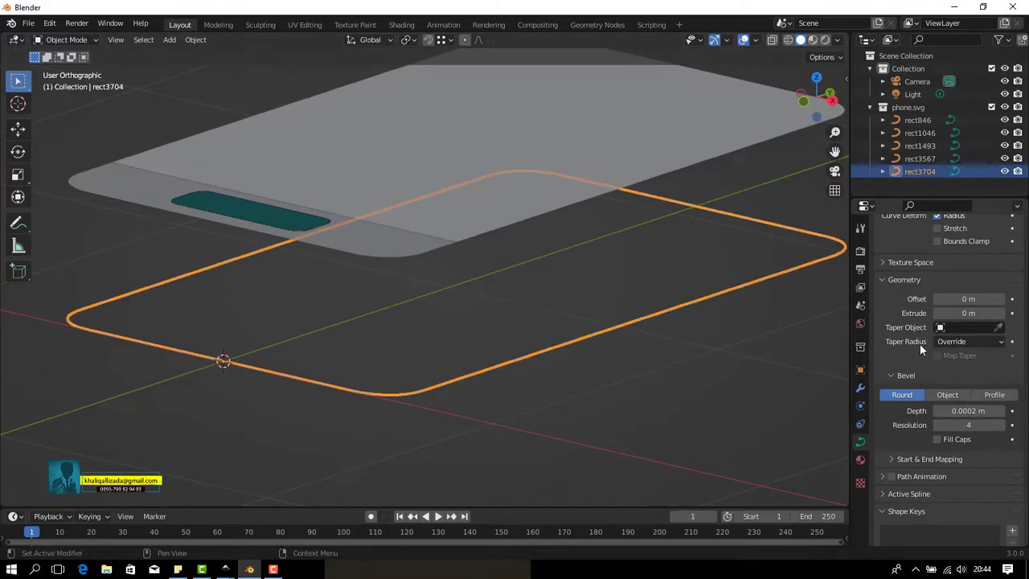
left_click(1001, 312)
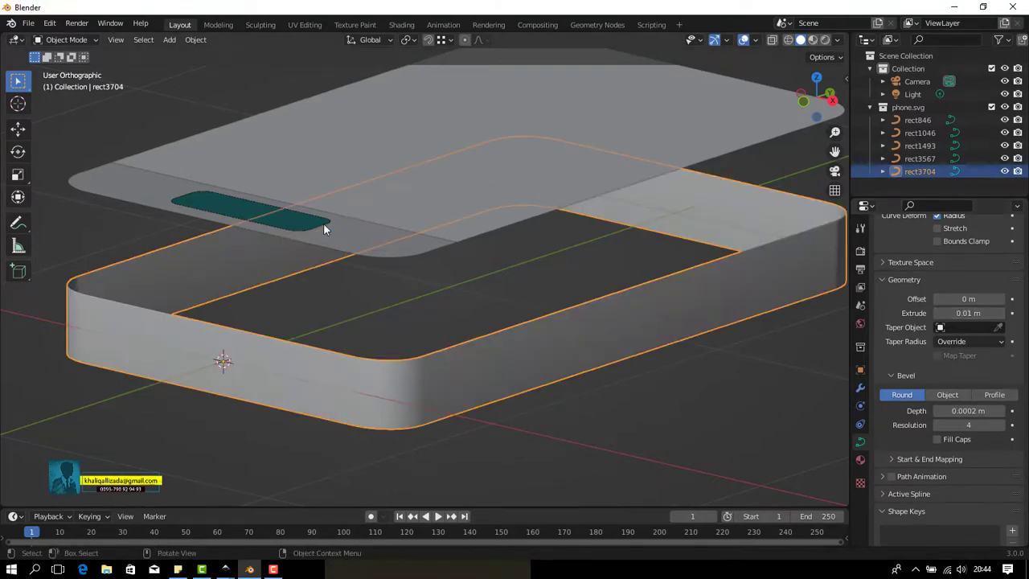
Select the phone body plate, inner panel and teal button.
left_click(174, 202)
left_click(215, 165, "shift")
left_click(215, 165, "shift")
Lower the three plates along Z onto the top of the slab.
key("g")
key("z")
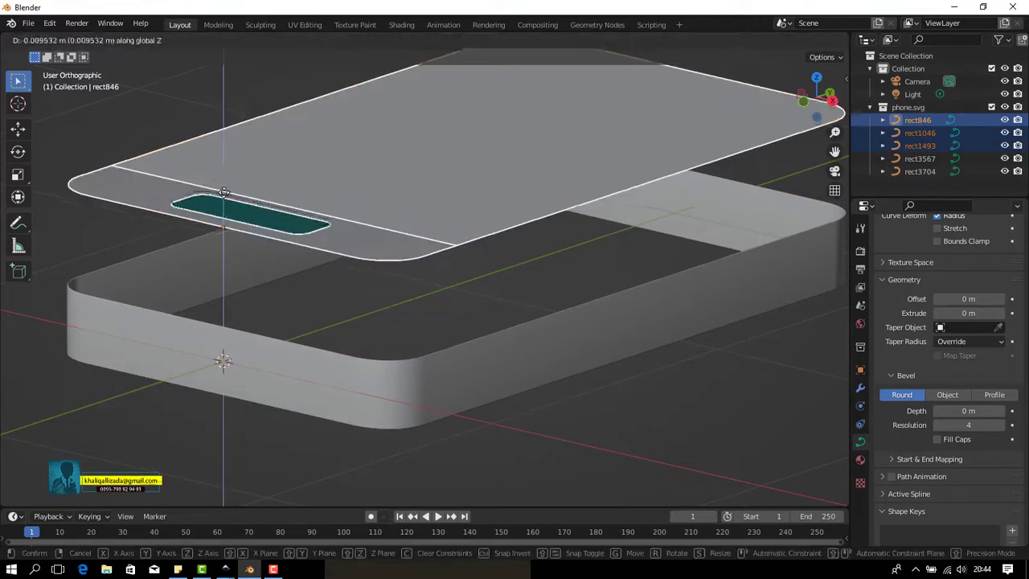
left_click(303, 270)
Duplicate the plates and drop the copies to the slab's underside.
left_click(89, 268, "shift")
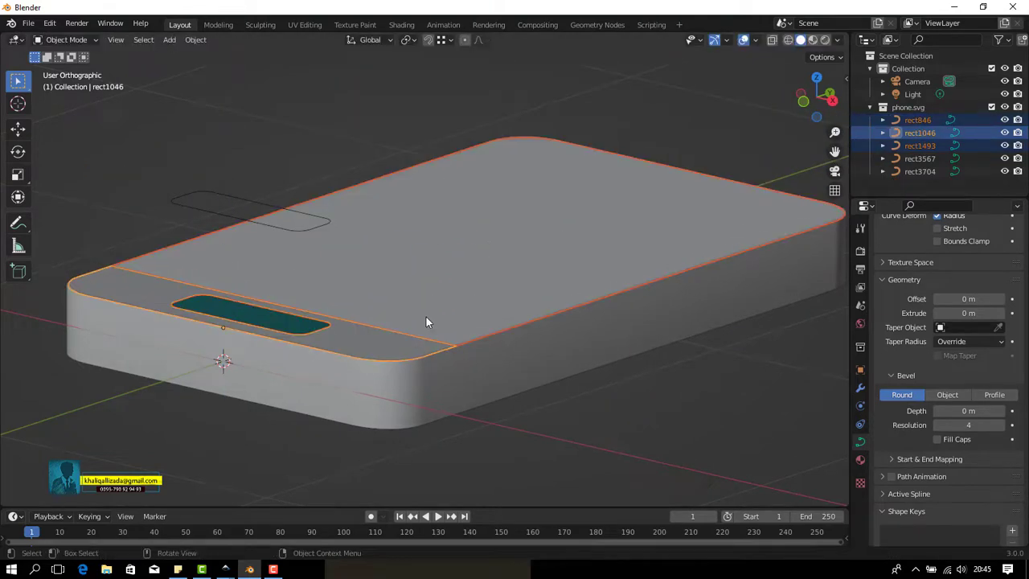
key("shift+d")
key("z")
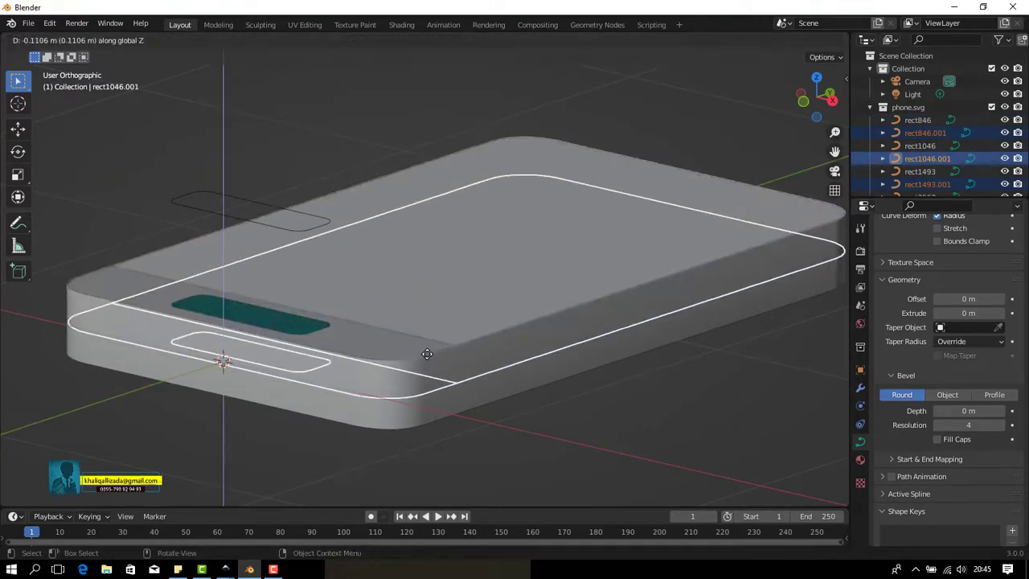
left_click(428, 378)
Orbit to the phone's underside and select duplicate plate rect1493.001.
left_click(833, 99)
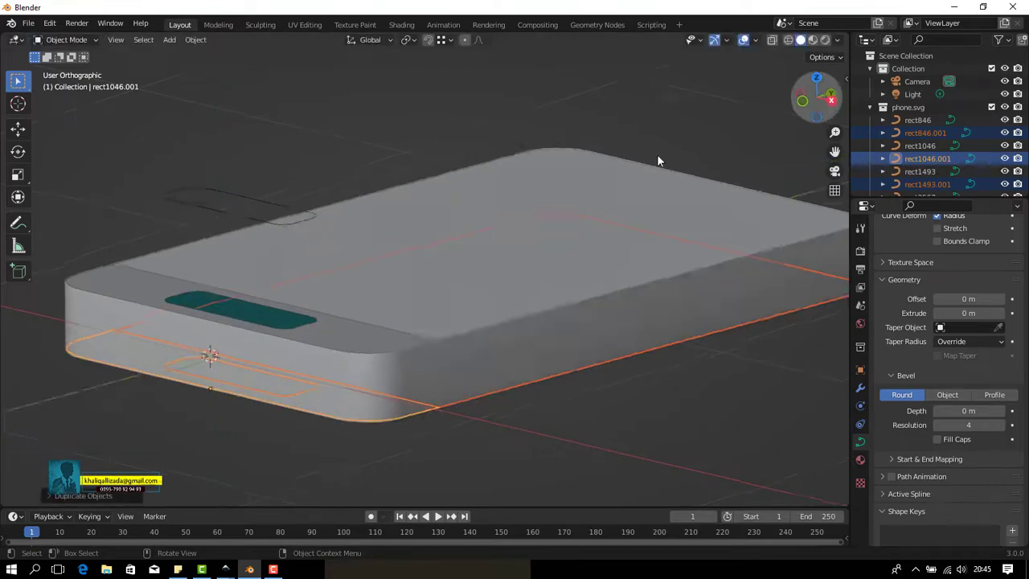
mouse_move(406, 361)
middle_mouse_down()
mouse_move(578, 400)
mouse_move(591, 250)
mouse_move(442, 269)
middle_mouse_up()
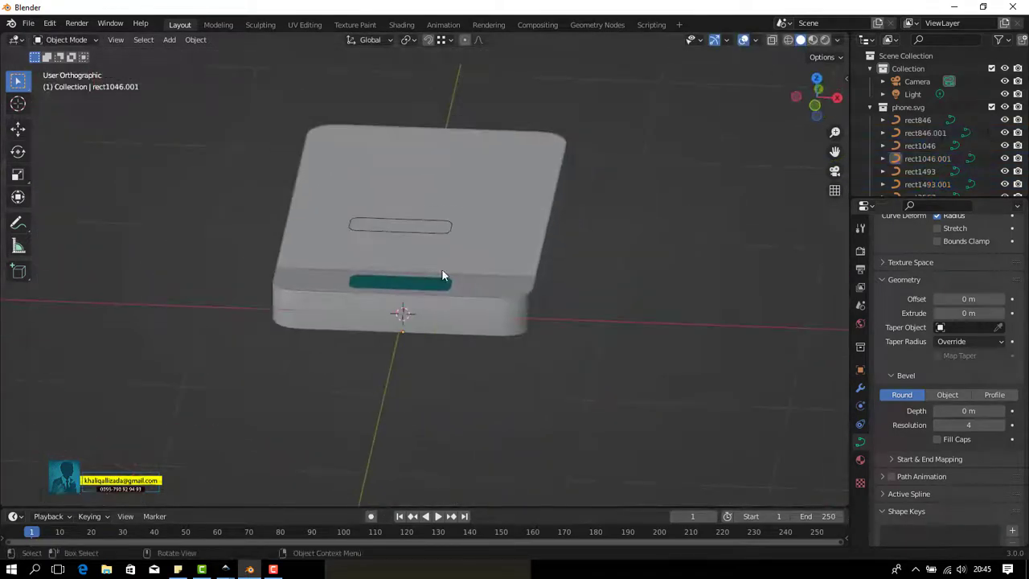
left_click(438, 280)
mouse_move(531, 304)
middle_mouse_down()
mouse_move(431, 275)
mouse_move(544, 242)
mouse_move(448, 279)
mouse_move(453, 306)
mouse_move(618, 184)
middle_mouse_up()
left_click(431, 275)
Move the floating rect3567 outline straight down onto the phone.
left_click(515, 146)
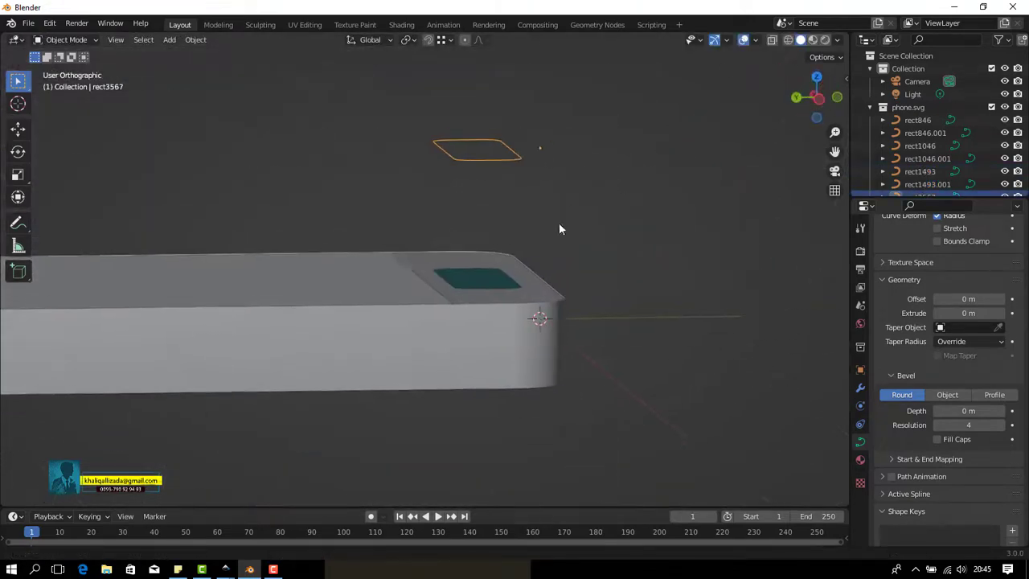
mouse_move(559, 222)
middle_mouse_down()
mouse_move(570, 229)
mouse_move(562, 215)
middle_mouse_up()
key("g")
key("z")
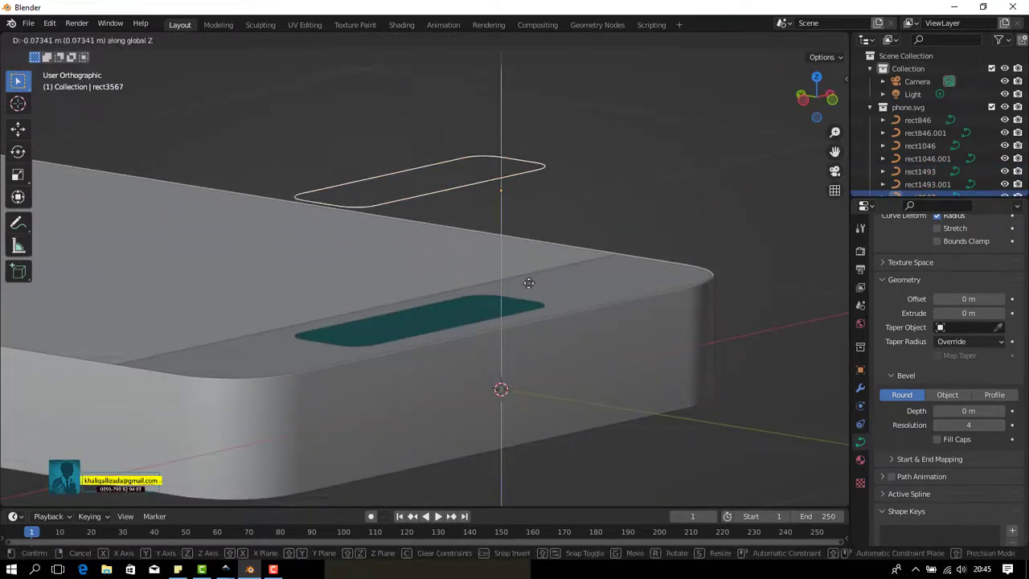
left_click(534, 304)
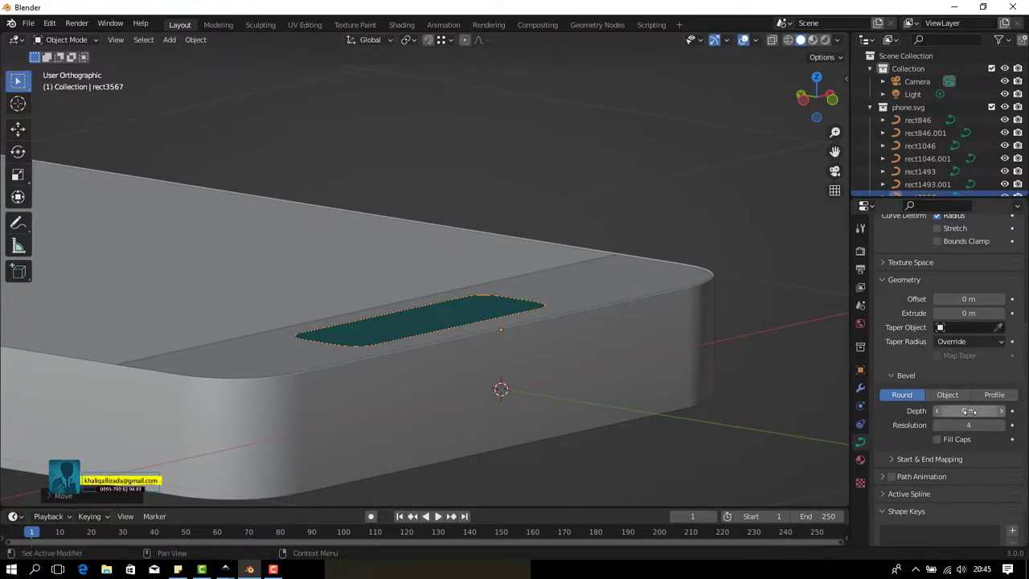
Set rect3567's bevel depth to 0.0003 m.
mouse_move(969, 411)
left_mouse_down()
mouse_move(989, 411)
mouse_move(974, 411)
left_mouse_up()
mouse_move(673, 415)
middle_mouse_down()
mouse_move(568, 288)
mouse_move(512, 397)
middle_mouse_up()
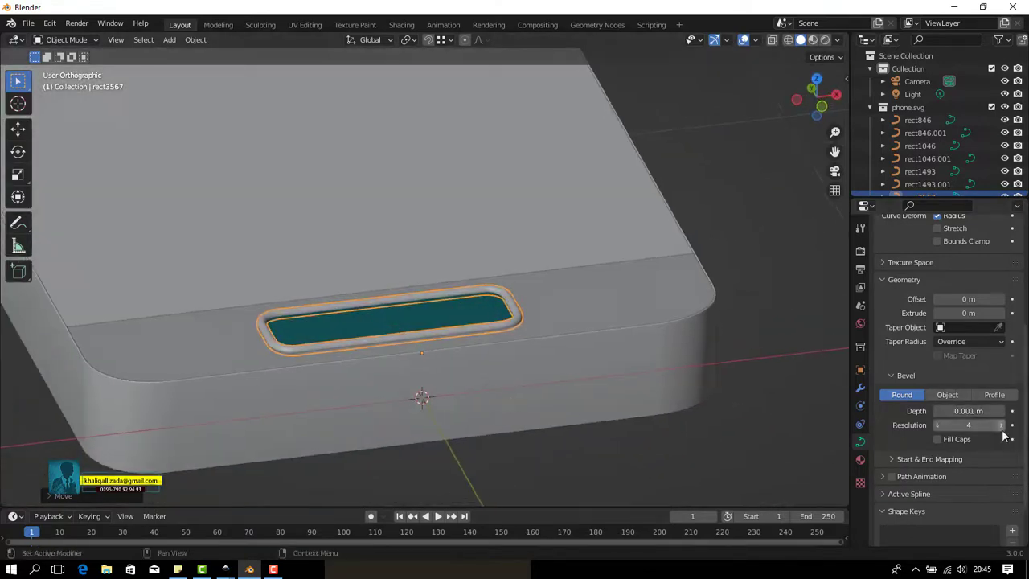
left_click(958, 411)
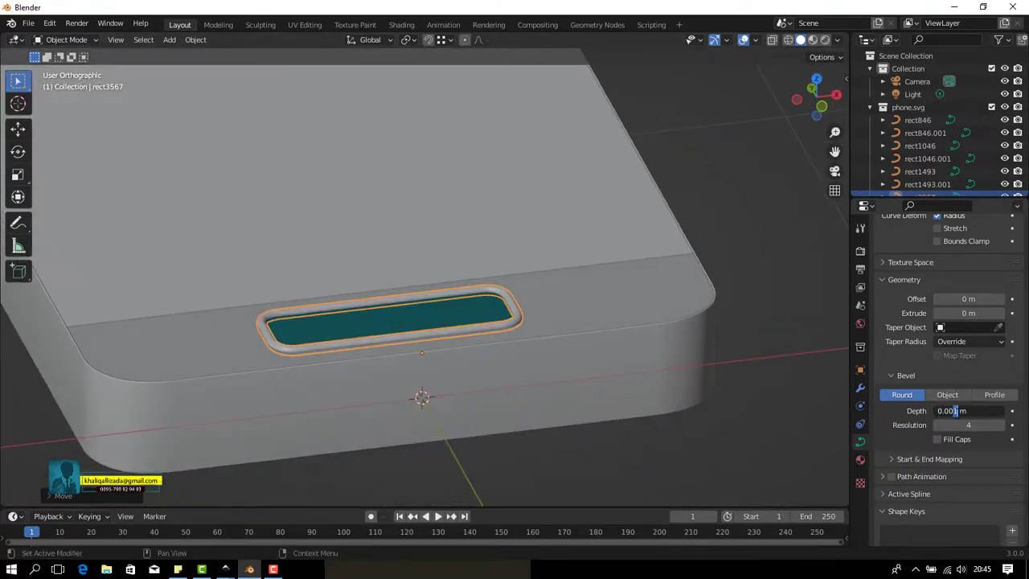
type("03")
key("Return")
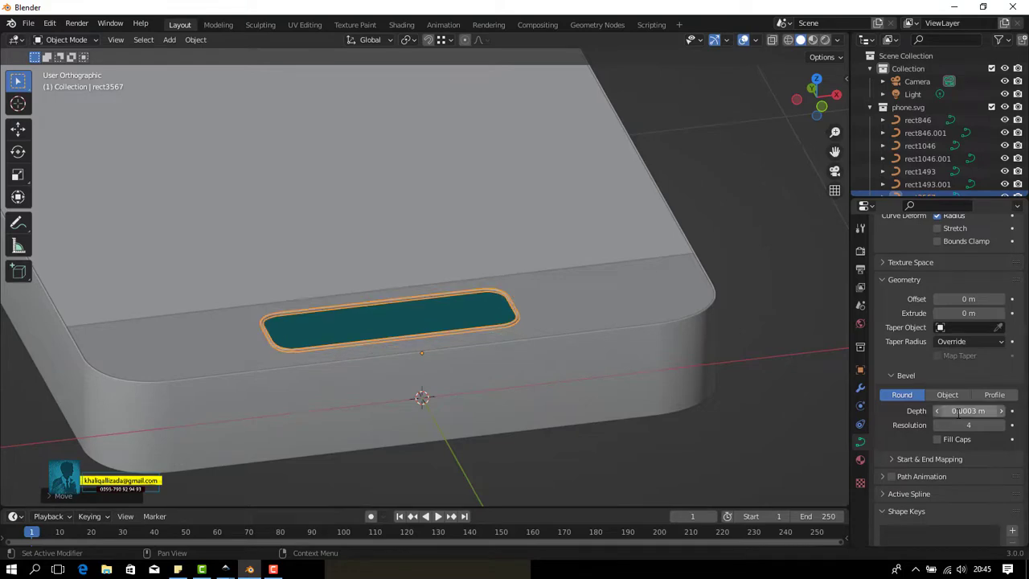
Duplicate the rounded top outline and drop the copy into the teal recess.
mouse_move(550, 252)
middle_mouse_down()
mouse_move(488, 368)
mouse_move(454, 212)
mouse_move(548, 259)
middle_mouse_up()
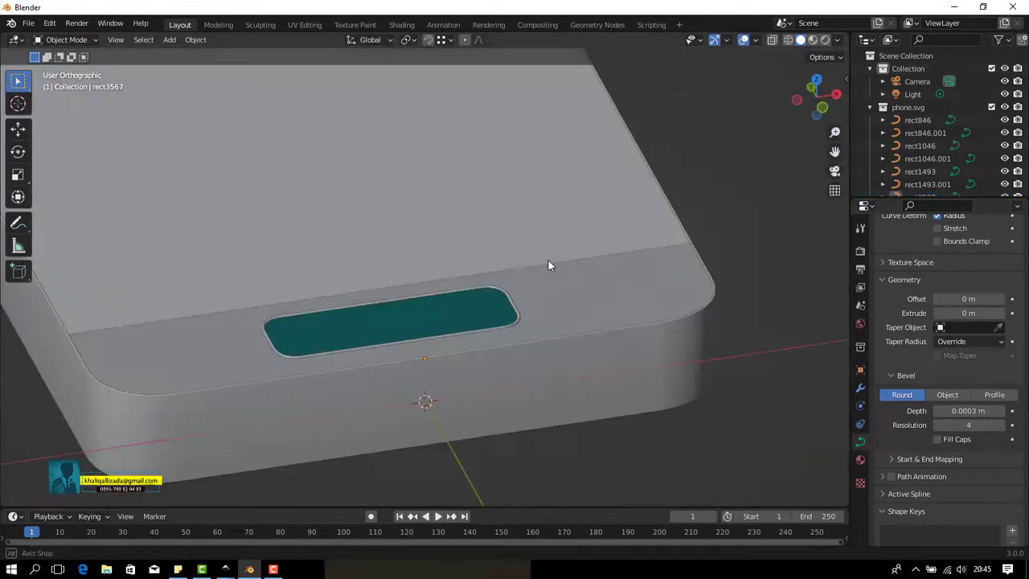
left_click(510, 296)
middle_click_drag(509, 296, 533, 277)
key("shift+d")
key("z")
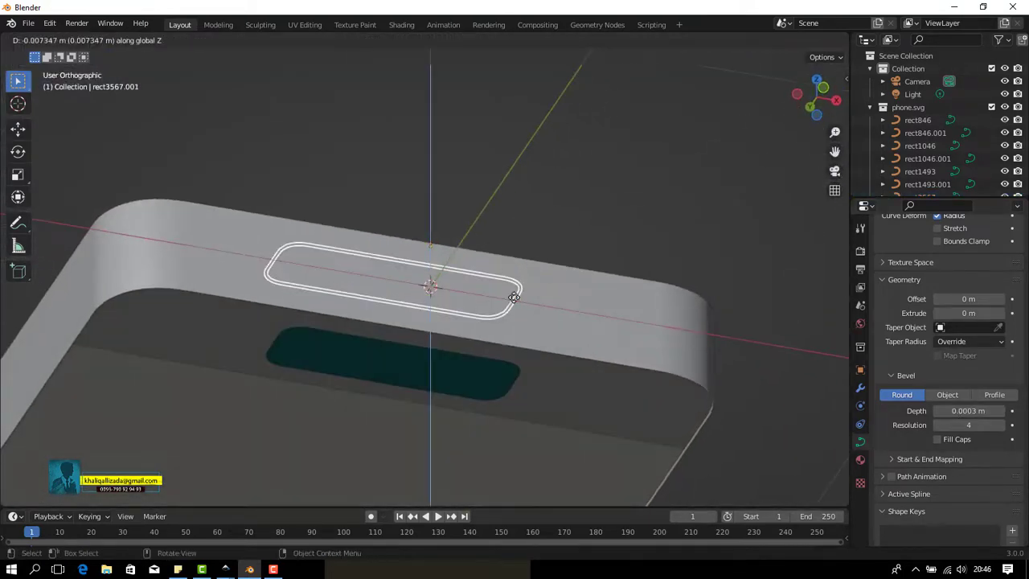
left_click(602, 260)
In front view, select the curve on the phone body and move it along Z.
mouse_move(601, 259)
middle_mouse_down()
mouse_move(554, 294)
mouse_move(674, 275)
middle_mouse_up()
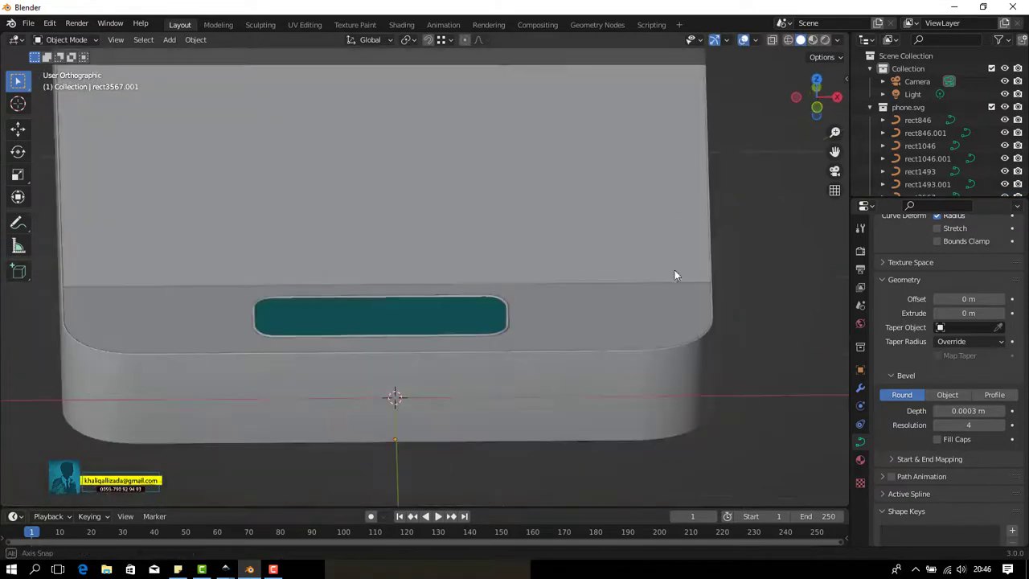
left_click(817, 108)
scroll(487, 373, "up", 4)
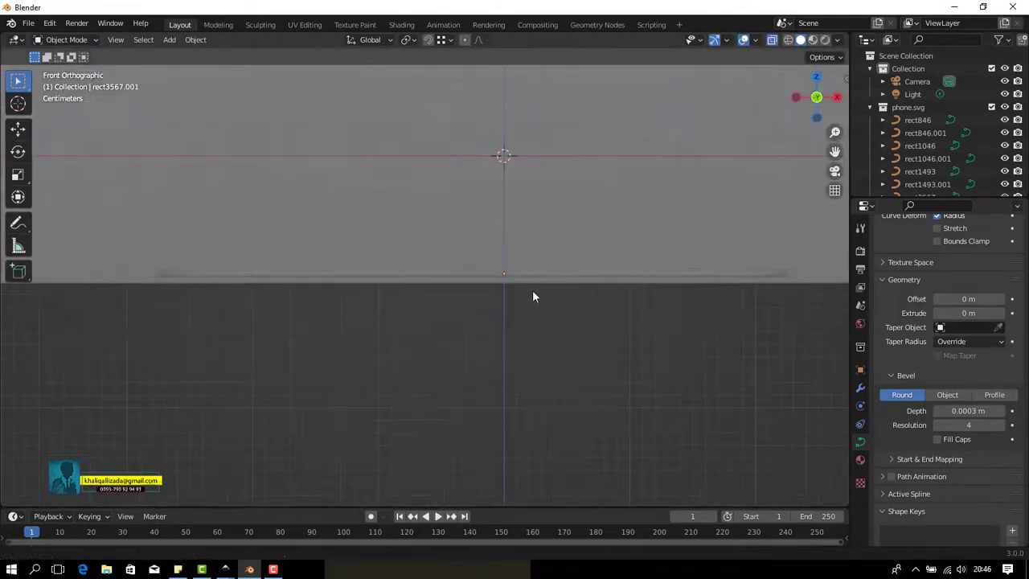
left_click(576, 270)
key("g")
key("z")
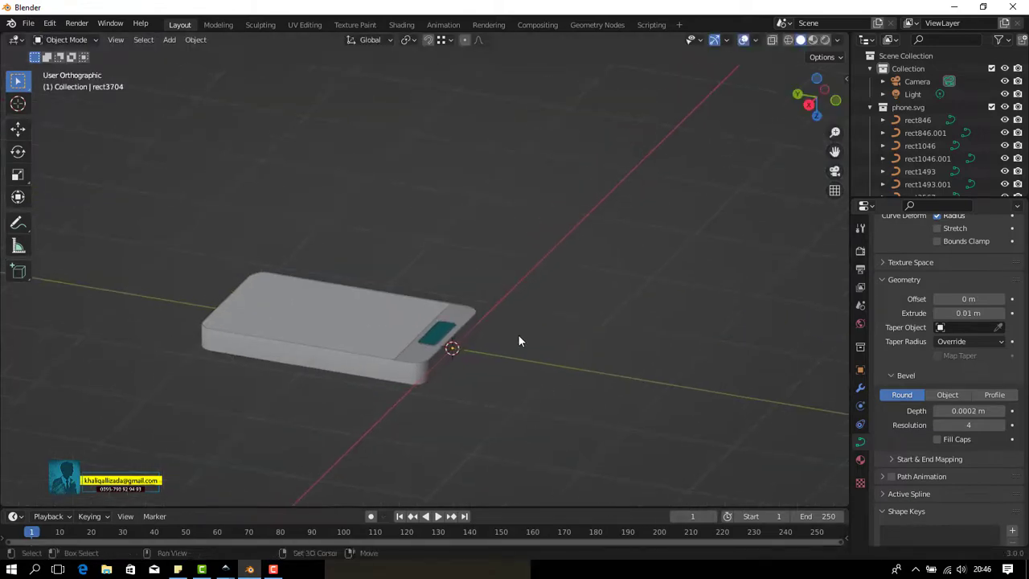
Add a Plain Axes empty at the phone's corner and box-select it with all phone parts.
key("shift+a")
left_click(603, 424)
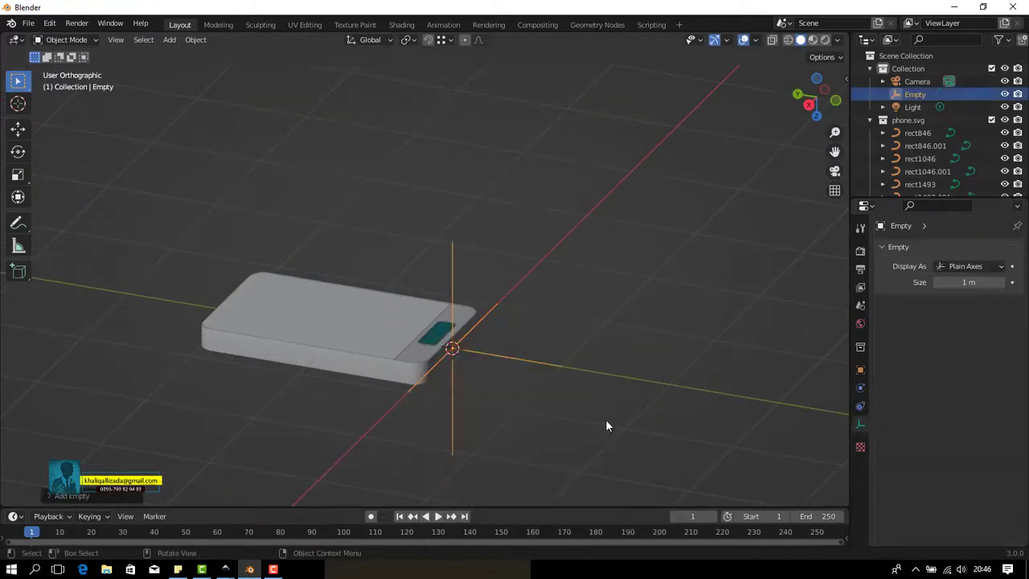
left_click(535, 441)
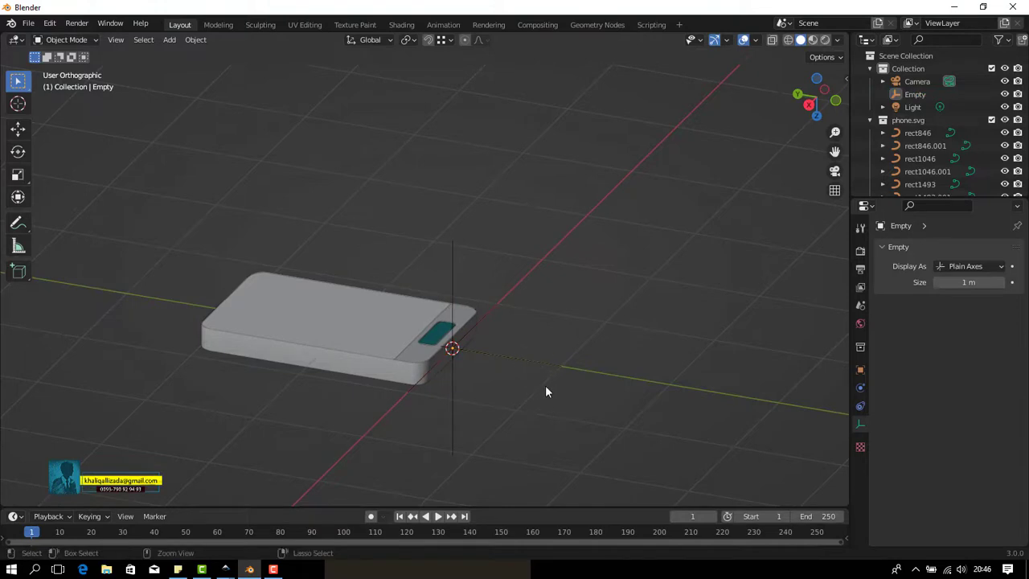
left_click_drag(142, 222, 577, 426)
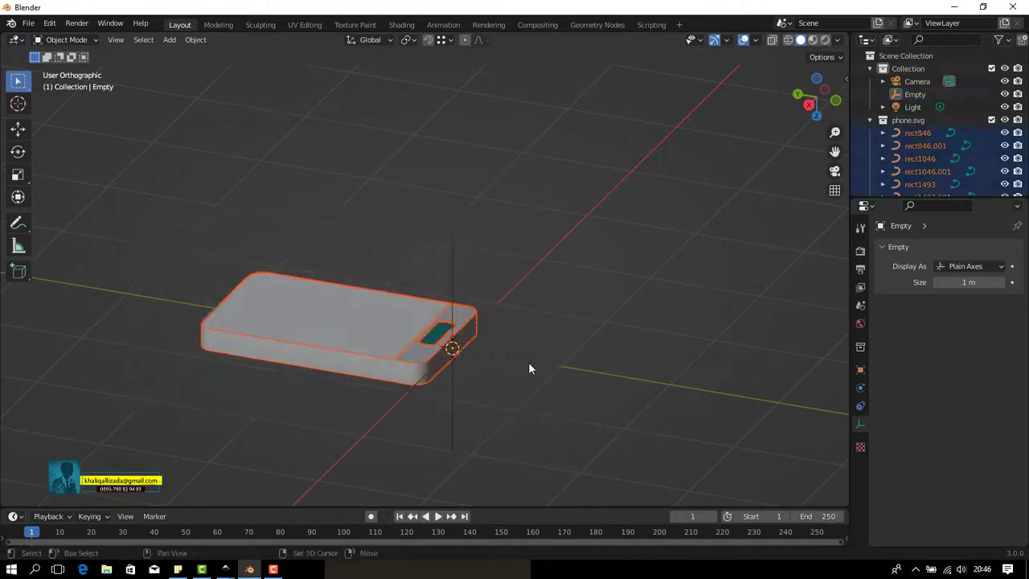
Rotate the empty 90° about X so the phone stands upright.
left_click(527, 357)
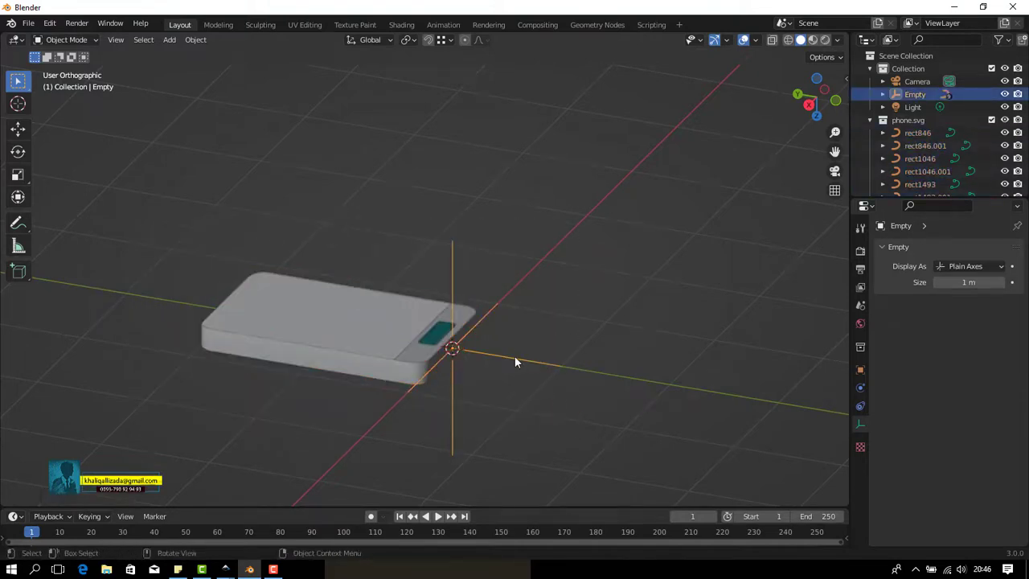
type("rx90")
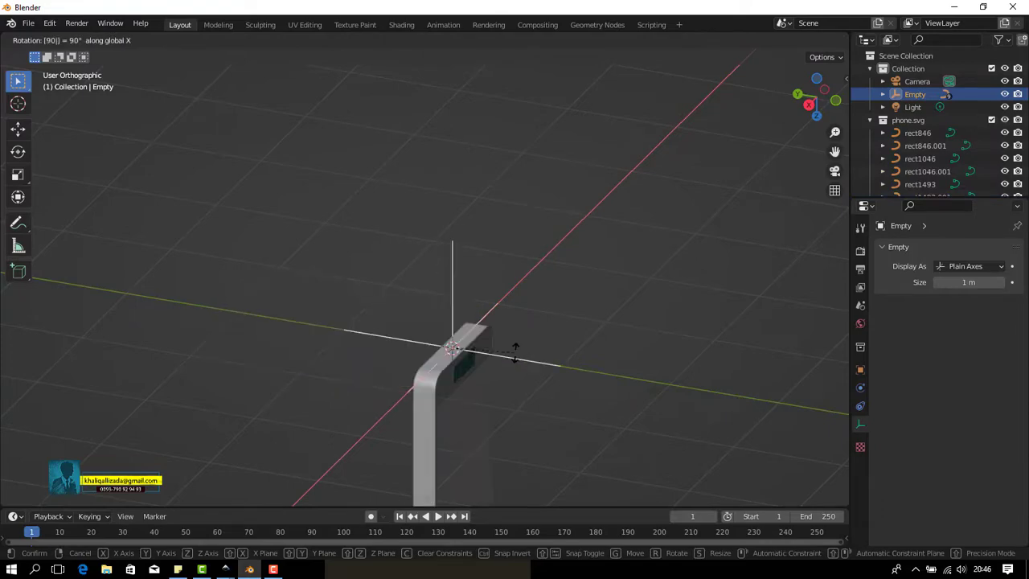
key("Return")
mouse_move(558, 367)
middle_mouse_down()
mouse_move(471, 375)
mouse_move(489, 324)
mouse_move(540, 378)
middle_mouse_up()
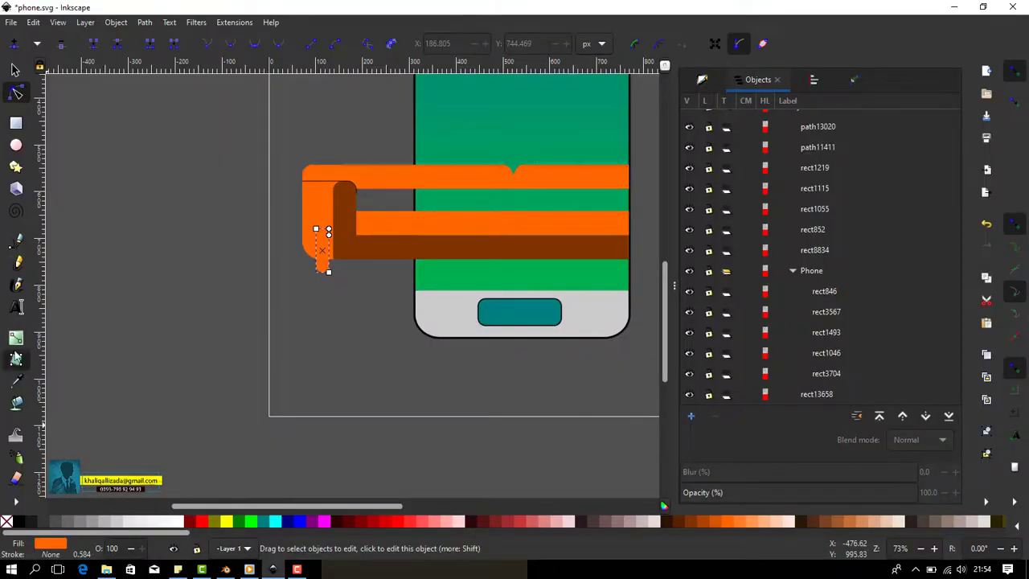
left_click(16, 338)
Lay a vertical gradient across the small orange piece with a fully opaque end stop.
scroll(316, 247, "up", 4, "ctrl")
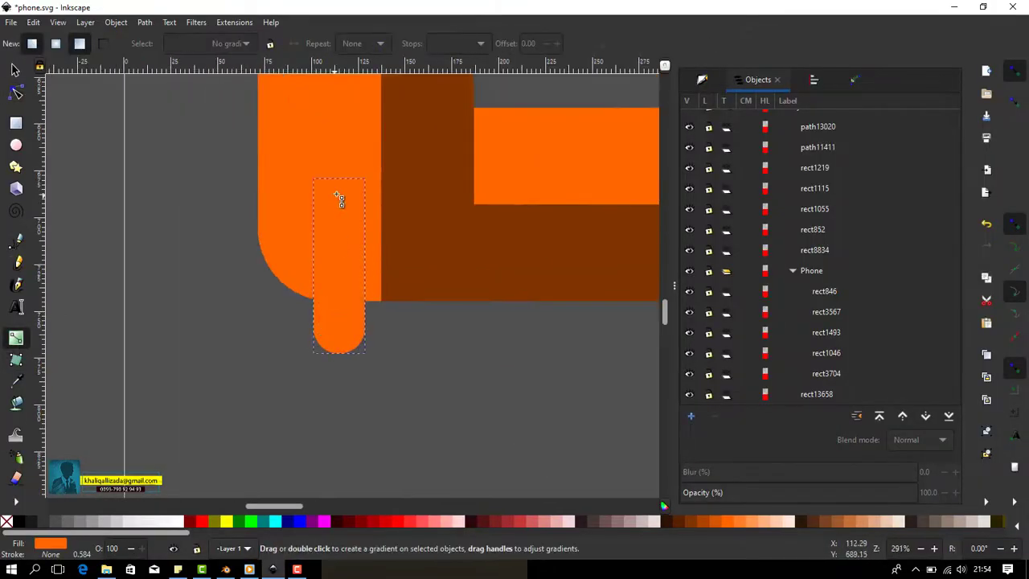
left_click_drag(339, 194, 340, 416)
left_click(702, 78)
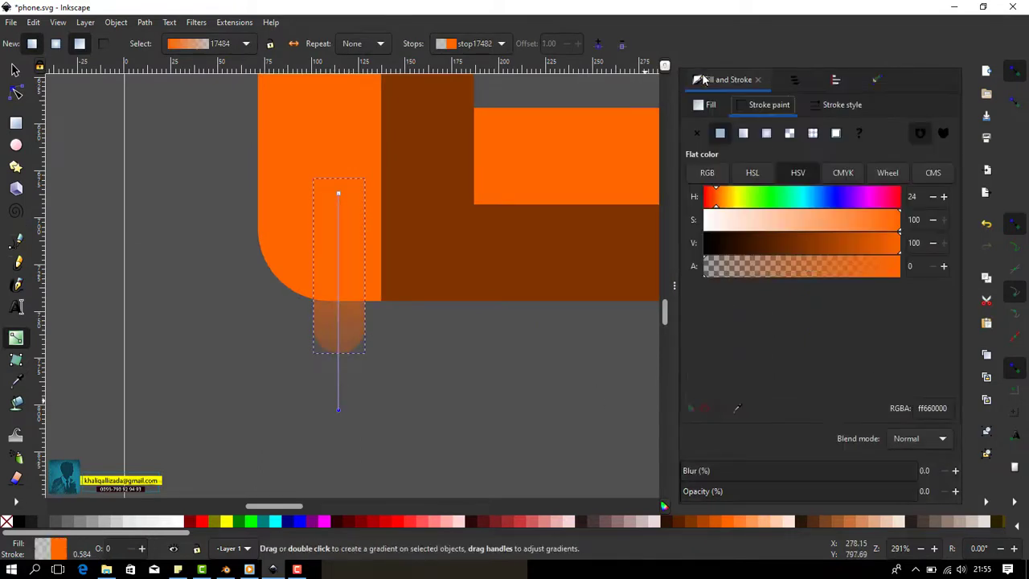
left_click_drag(737, 498, 885, 436)
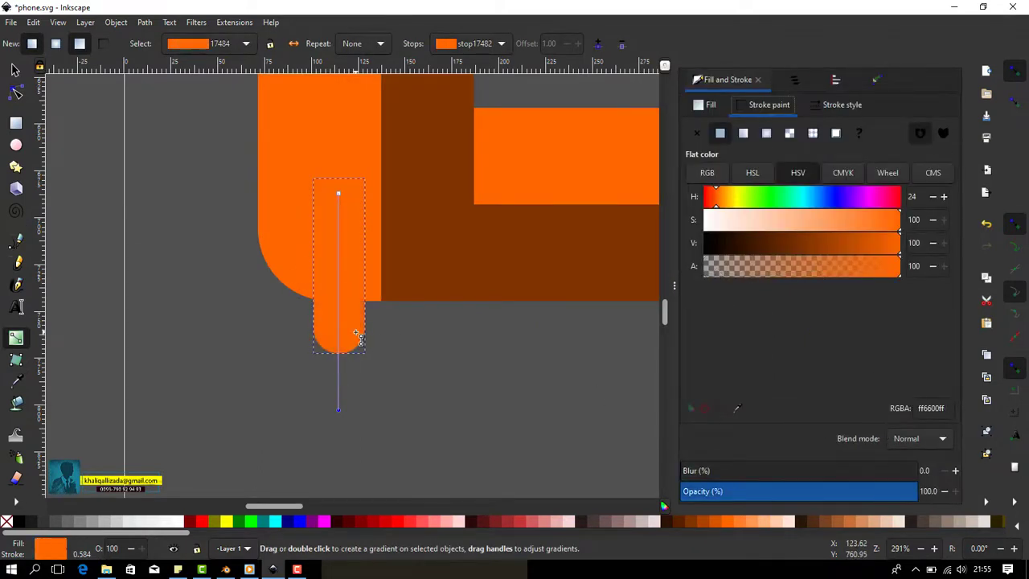
Darken one gradient stop to brown and reposition the gradient handles on the piece.
left_click_drag(898, 256, 799, 262)
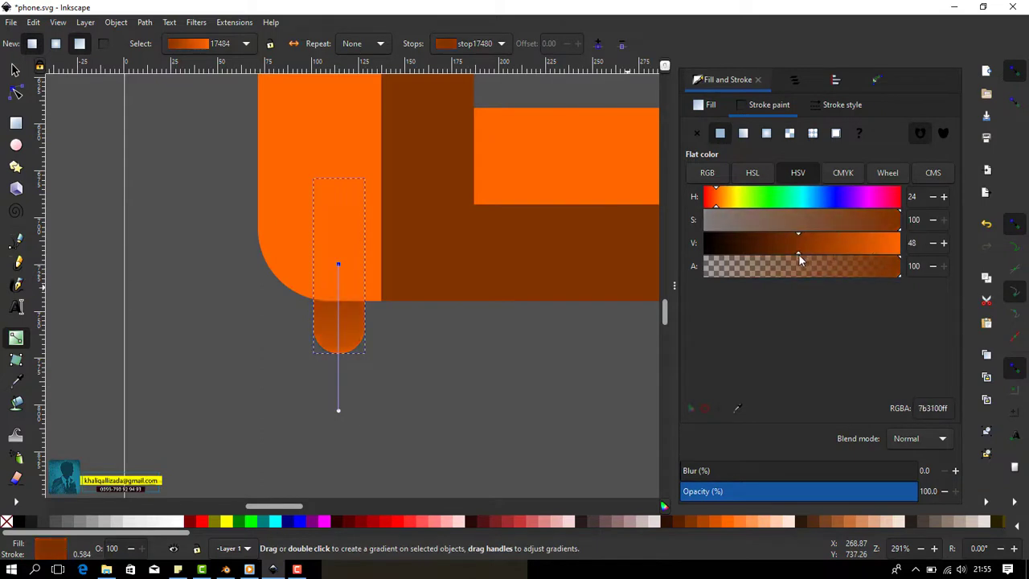
left_click_drag(349, 344, 338, 328)
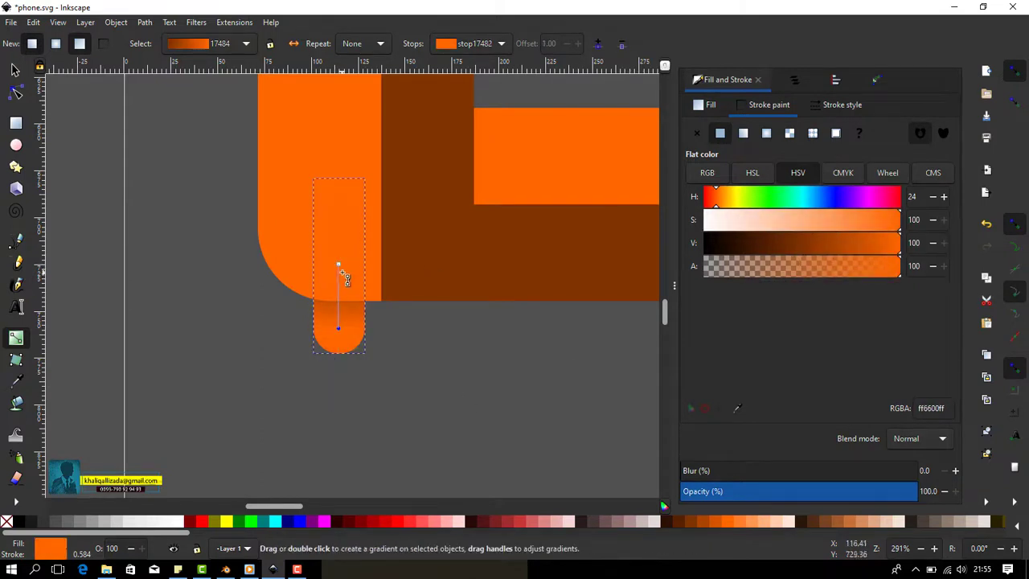
left_click_drag(341, 272, 341, 302)
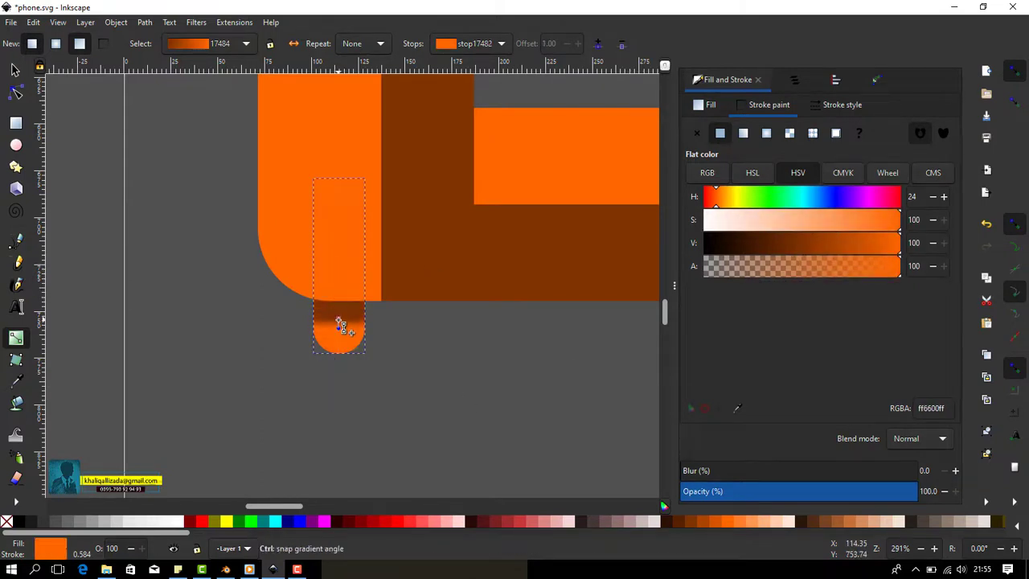
key("s")
scroll(341, 322, "down", 5, "ctrl")
Merge the orange sofa shapes into one path with a Path operation.
scroll(415, 441, "up", 2, "ctrl")
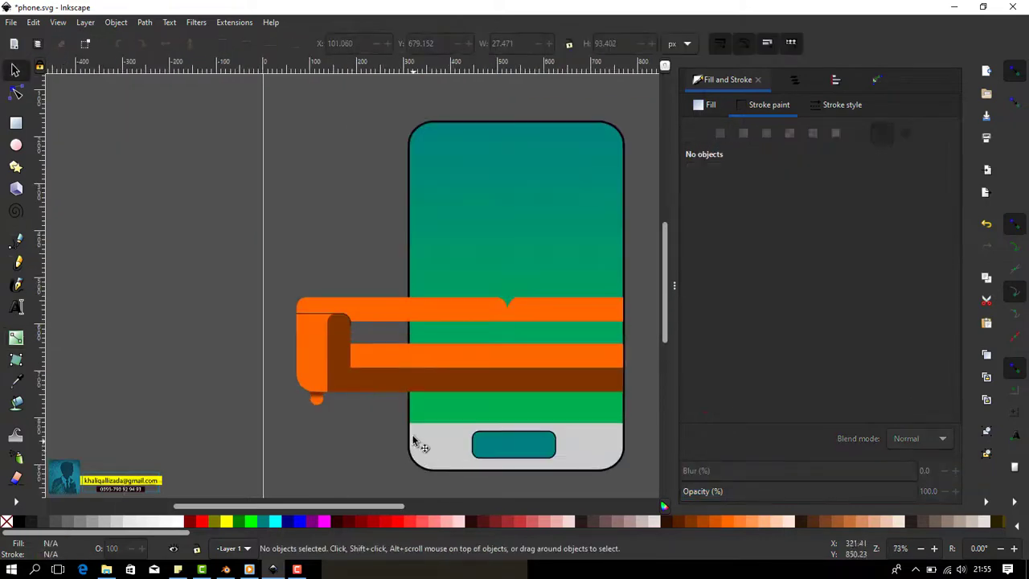
scroll(493, 395, "up", 1, "ctrl")
scroll(460, 370, "up", 1, "ctrl")
scroll(282, 306, "up", 1)
scroll(273, 298, "left", 2, "shift")
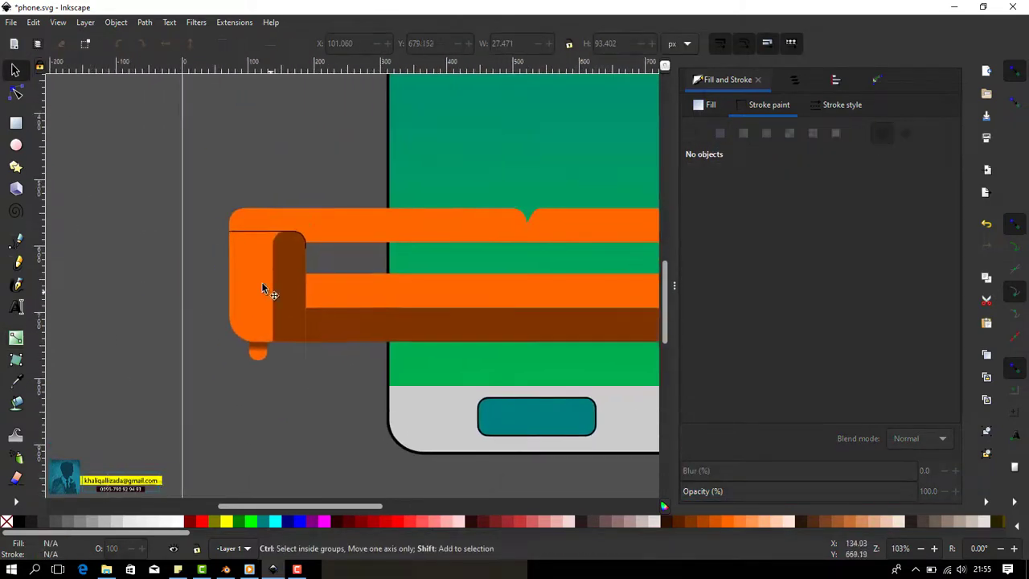
left_click(266, 289)
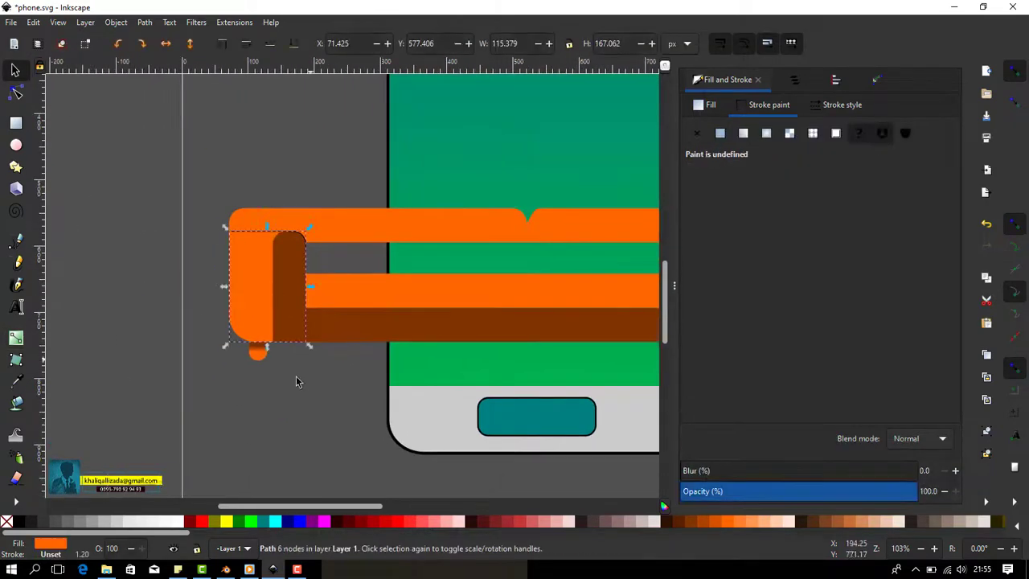
left_click(145, 23)
left_click(167, 94)
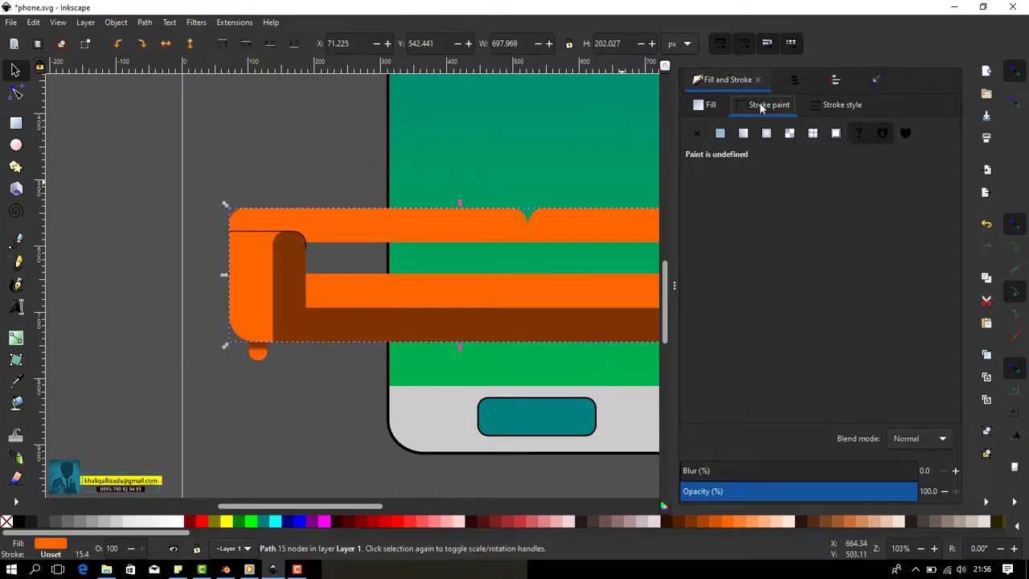
Give the merged sofa shape a near-black solid outline 1.2 wide.
left_click(720, 135)
left_click_drag(808, 247, 716, 255)
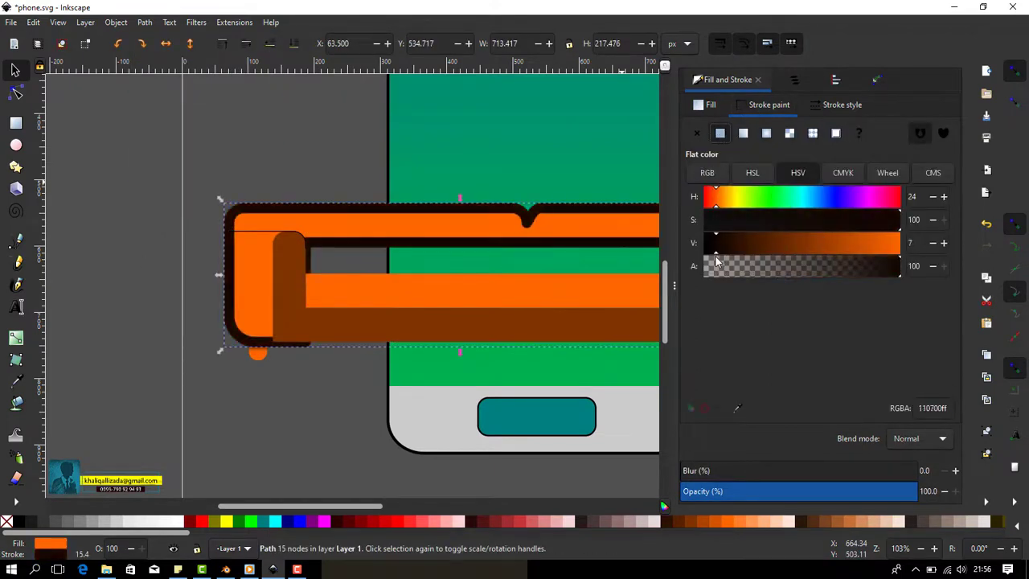
left_click(837, 105)
scroll(736, 133, "down", 10)
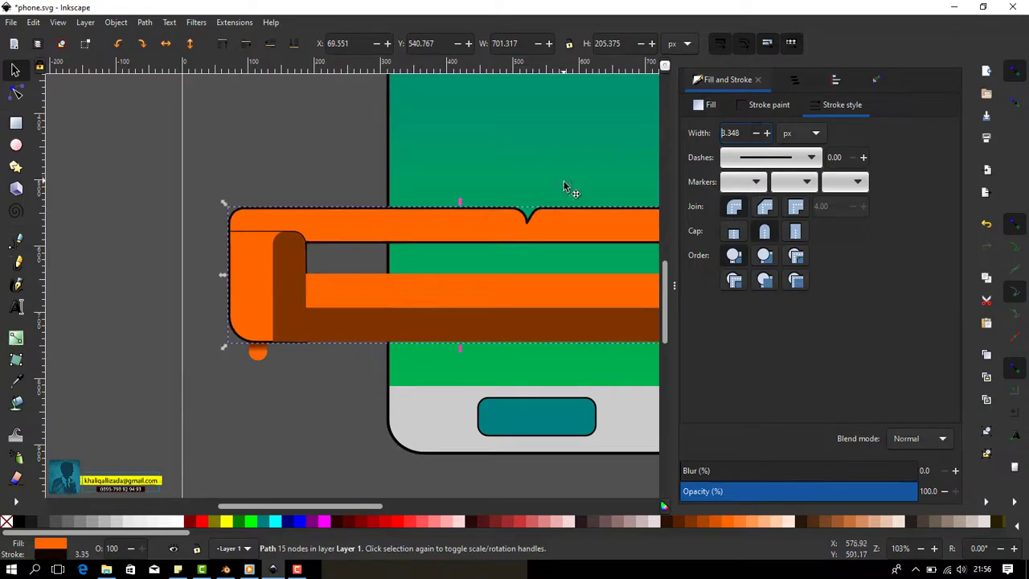
scroll(736, 133, "down", 3)
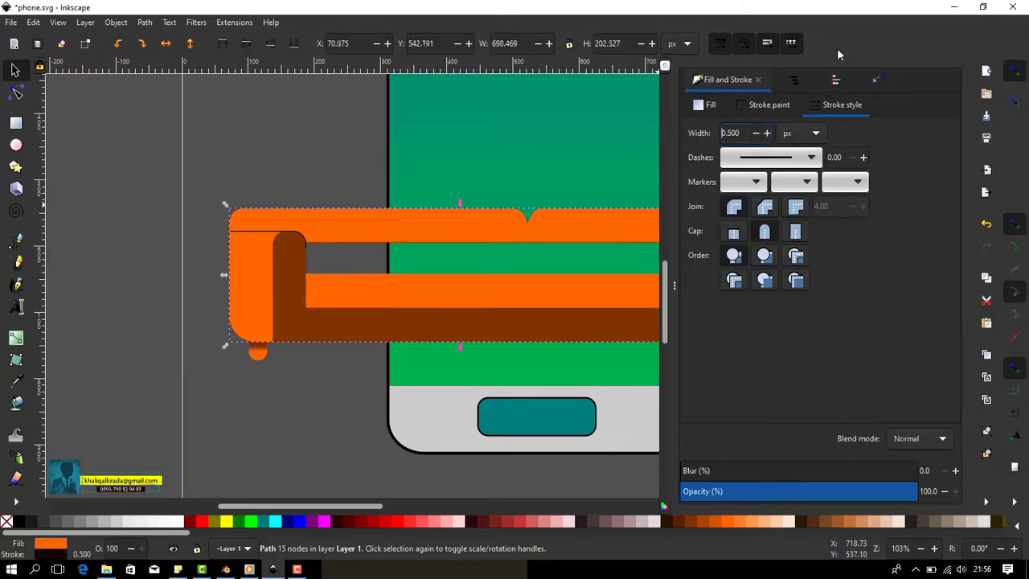
left_click(340, 179)
scroll(305, 223, "up", 4, "ctrl")
scroll(276, 388, "up", 2, "ctrl")
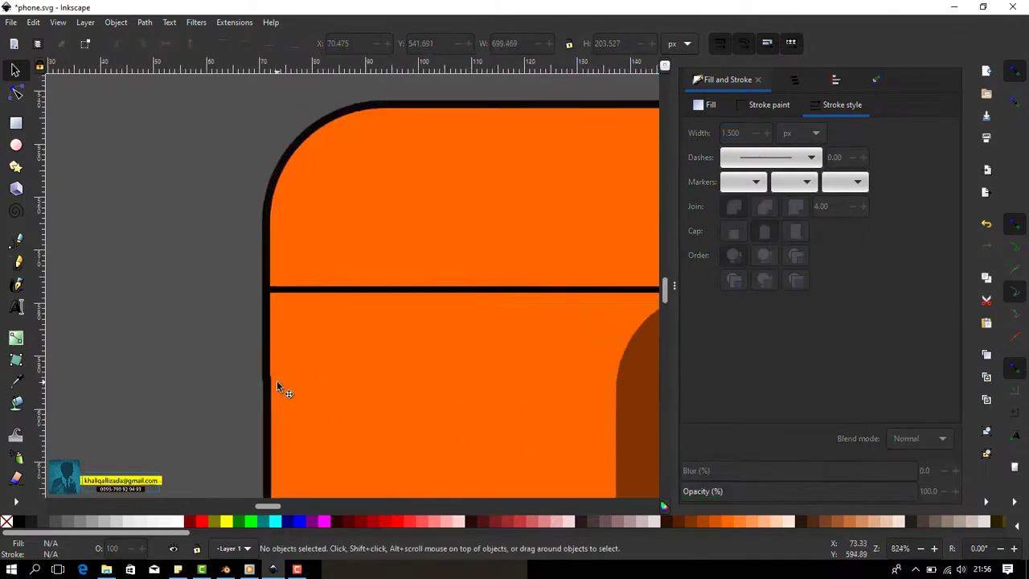
key("Tab")
left_click(756, 133)
left_click(756, 133)
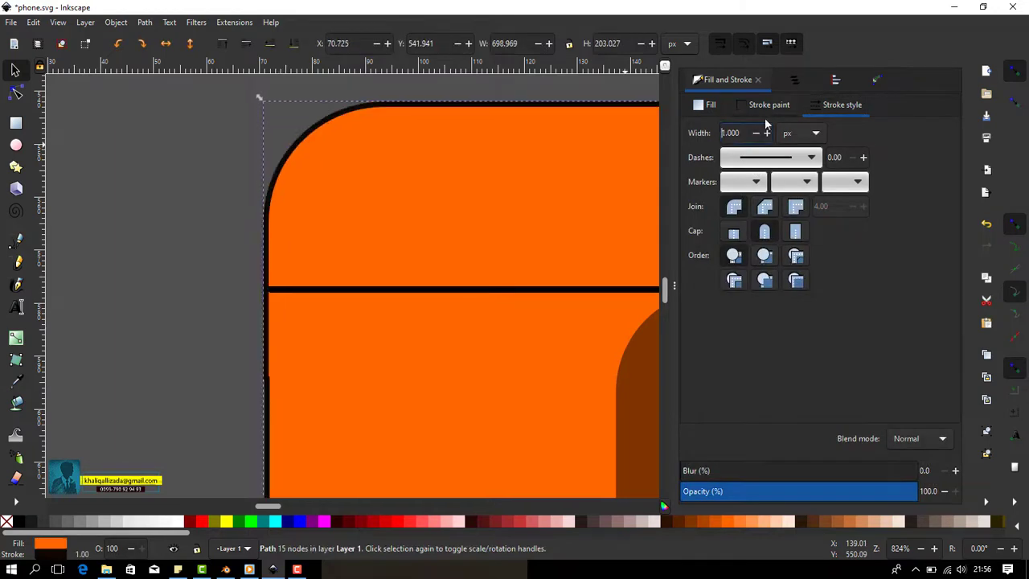
left_click(756, 134)
scroll(368, 222, "down", 3, "ctrl")
Nudge the brown inner path's corner node so the curve meets the dark brown band.
key("Escape")
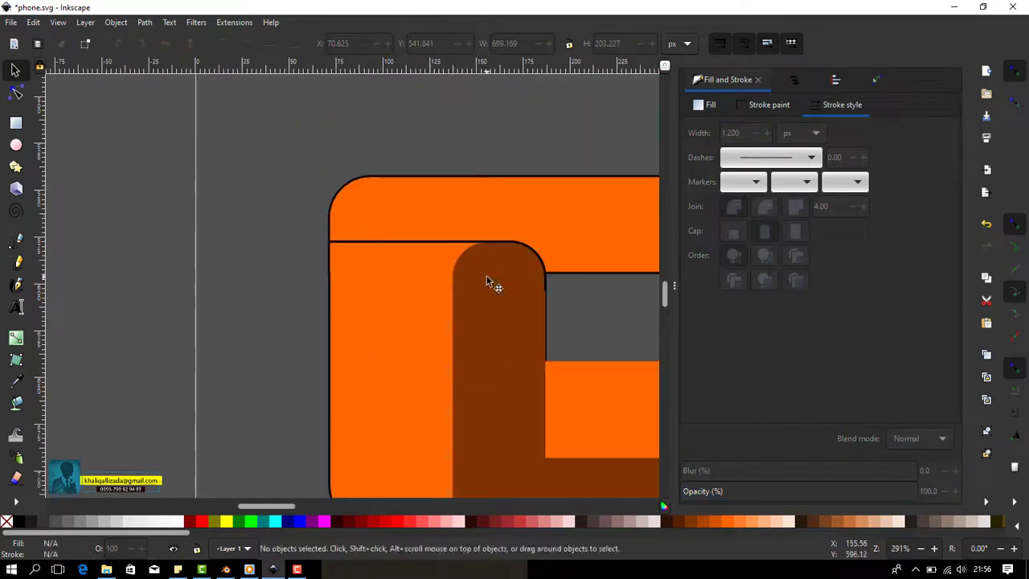
scroll(488, 282, "up", 4, "ctrl")
scroll(400, 257, "down", 2, "ctrl")
left_click(232, 171)
key("n")
scroll(360, 235, "up", 4, "ctrl")
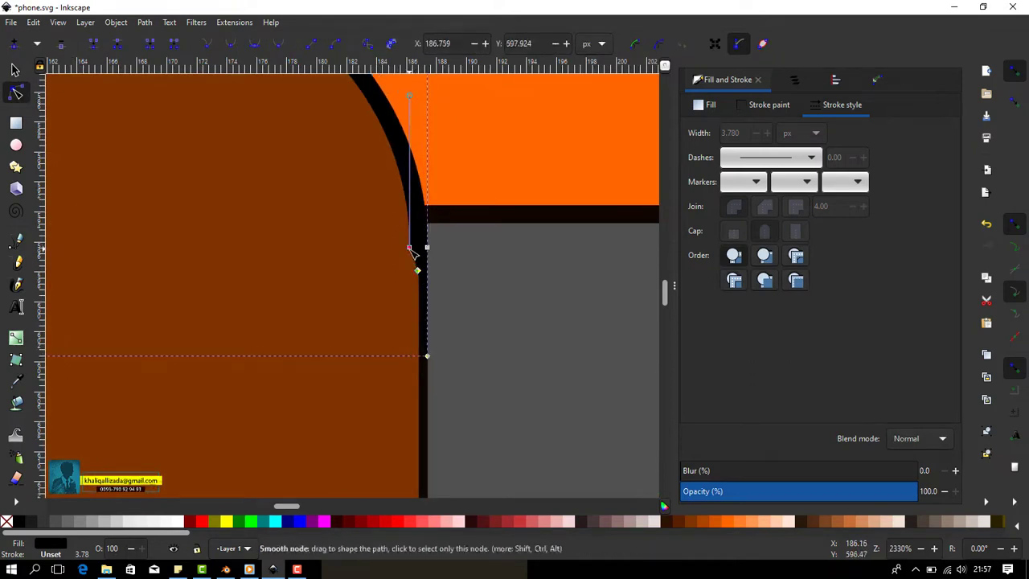
left_click_drag(410, 250, 415, 218)
scroll(452, 288, "down", 2, "ctrl")
key("Escape")
scroll(482, 378, "down", 3, "ctrl")
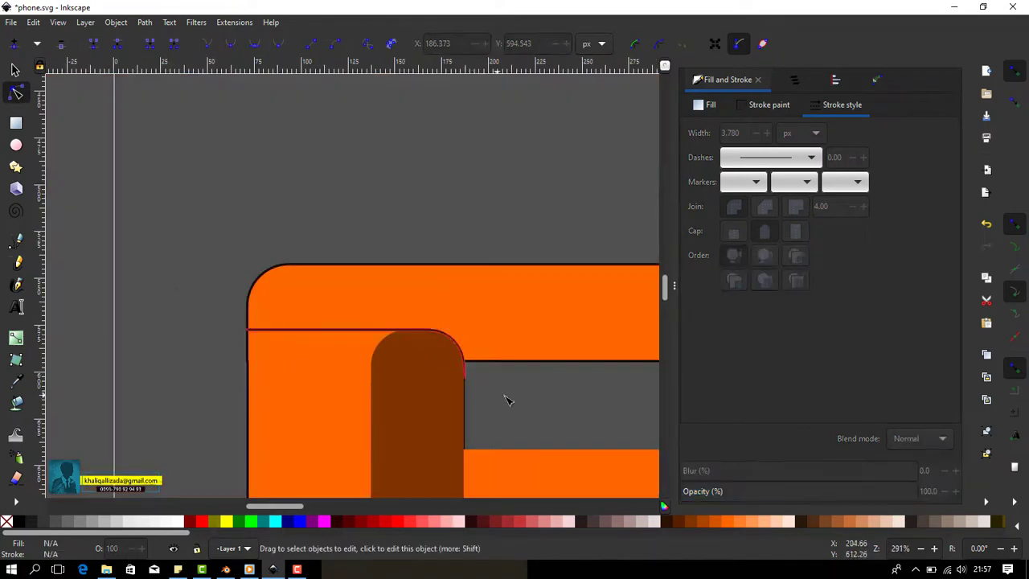
scroll(506, 398, "down", 3, "ctrl")
scroll(427, 299, "down", 2, "ctrl")
Apply a Path operation to the dark-brown bench pieces, then view the whole page.
middle_click_drag(531, 313, 379, 285)
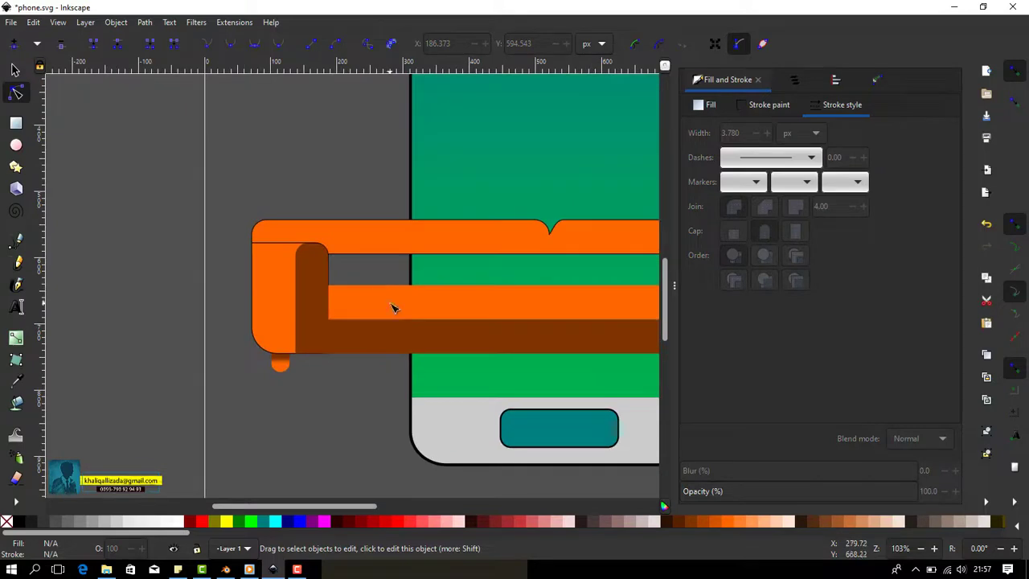
left_click(393, 306)
left_click(326, 285, "shift")
key("s")
left_click(145, 22)
left_click(329, 287)
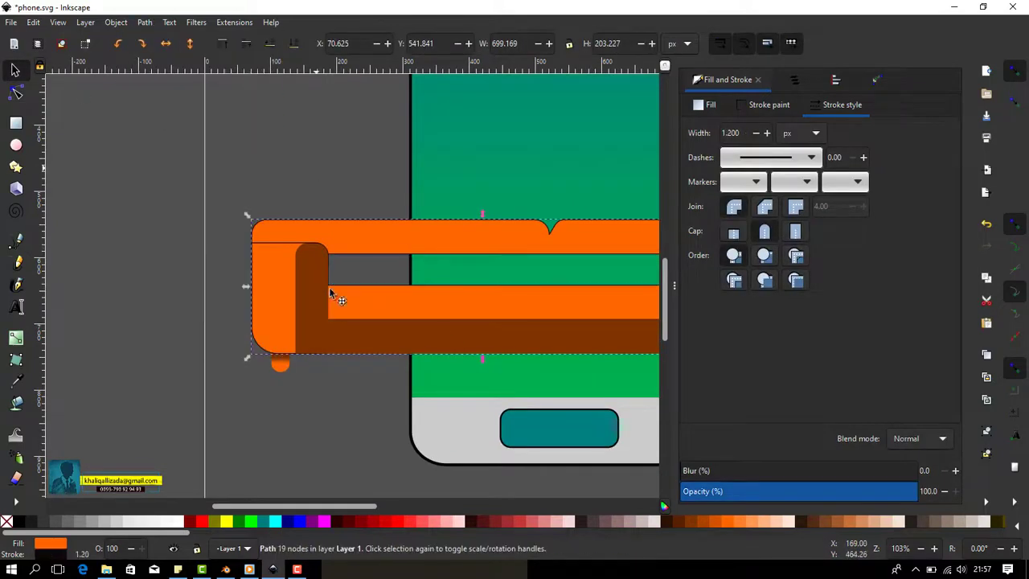
left_click(369, 338, "shift")
left_click(145, 22)
left_click(367, 154)
key("5")
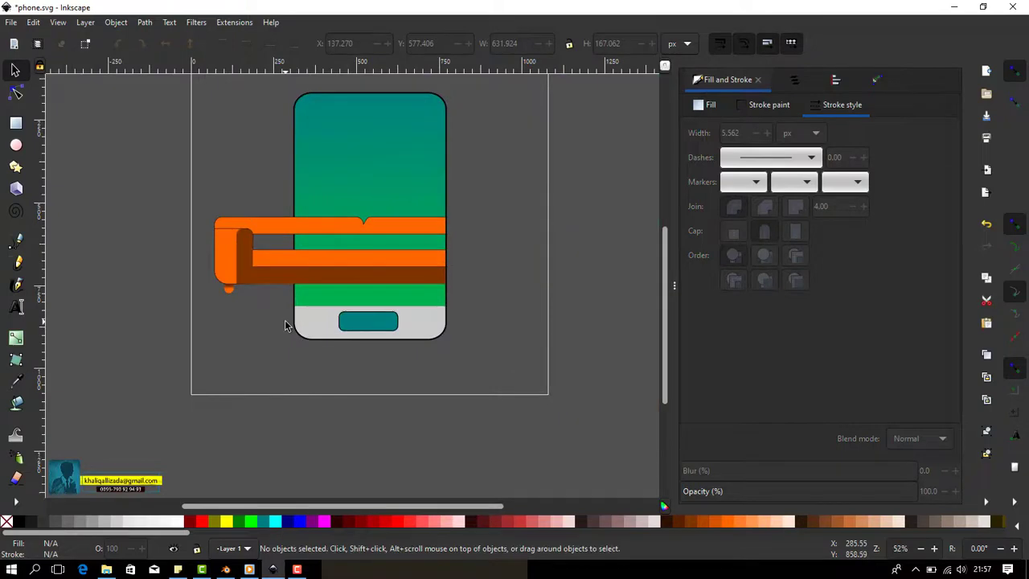
left_click(266, 228)
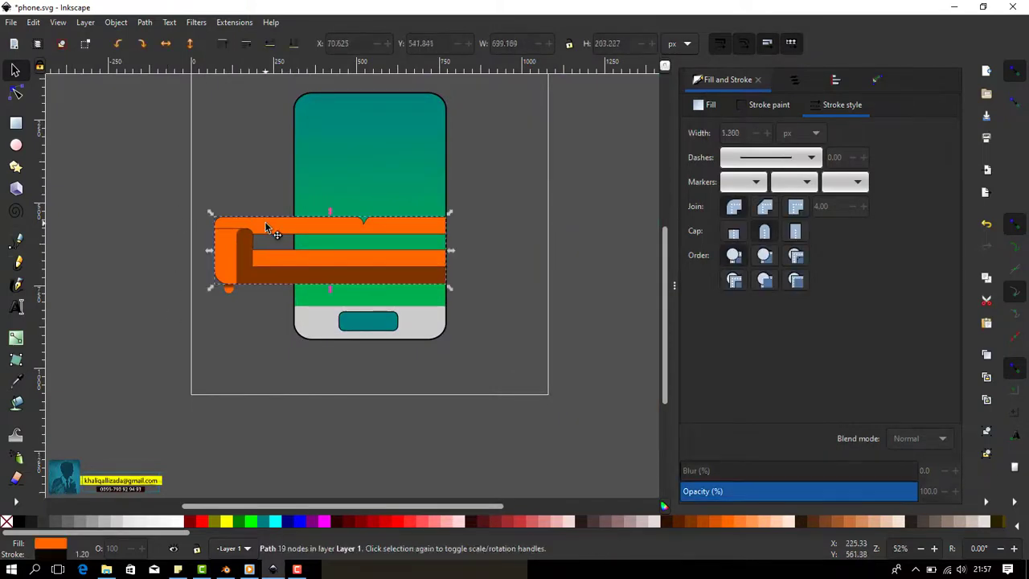
Draw a plain straight horizontal line beneath the bench, from the phone's right edge leftward.
key("3")
left_click(81, 260)
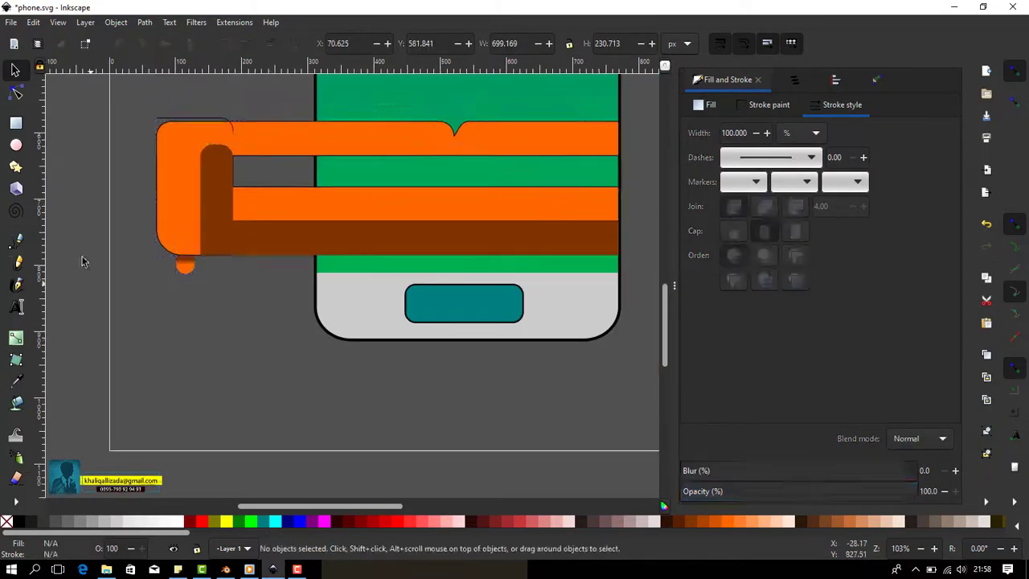
double_click(16, 239)
key("Escape")
left_click(233, 43)
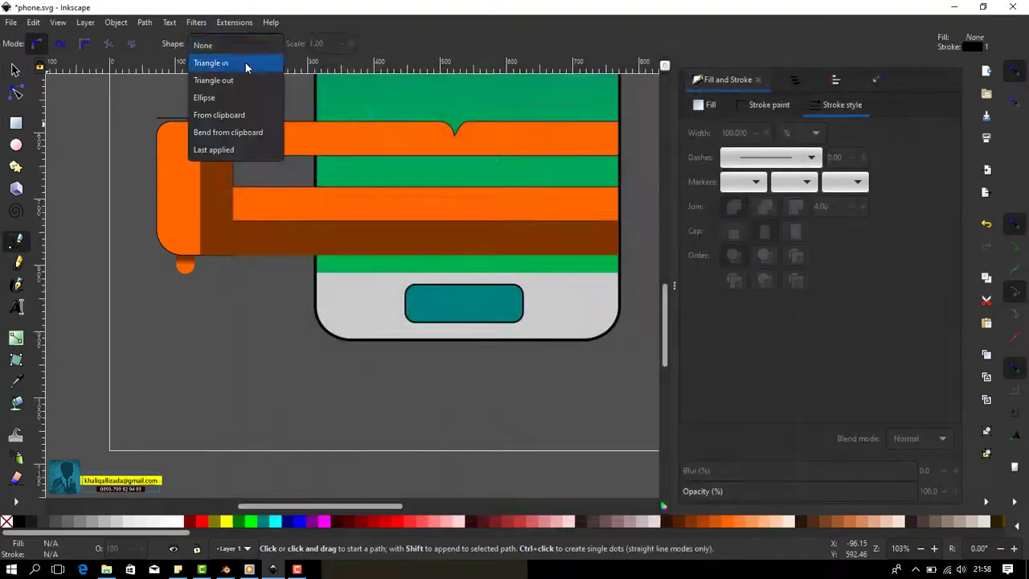
left_click(201, 43)
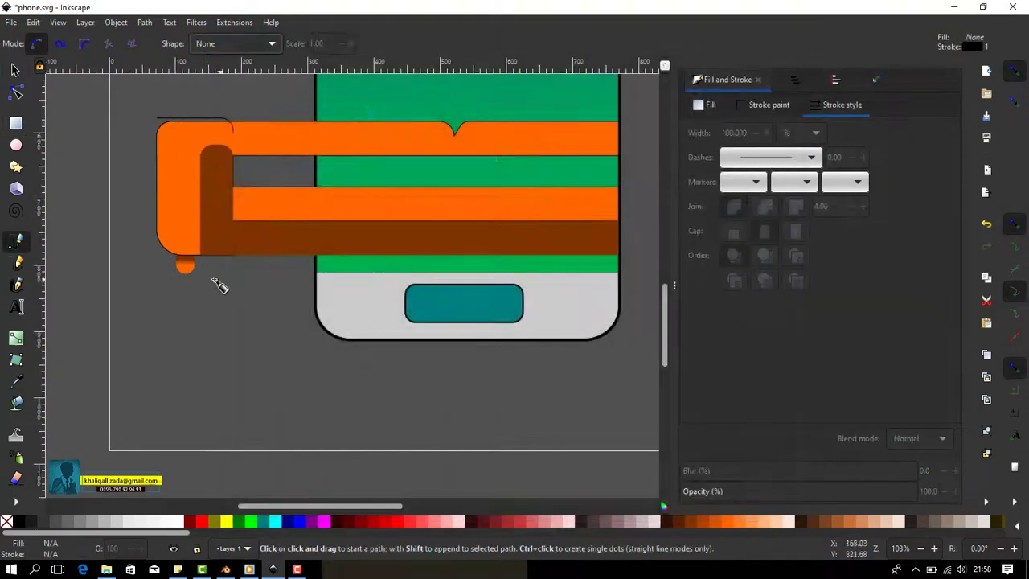
left_click(617, 275)
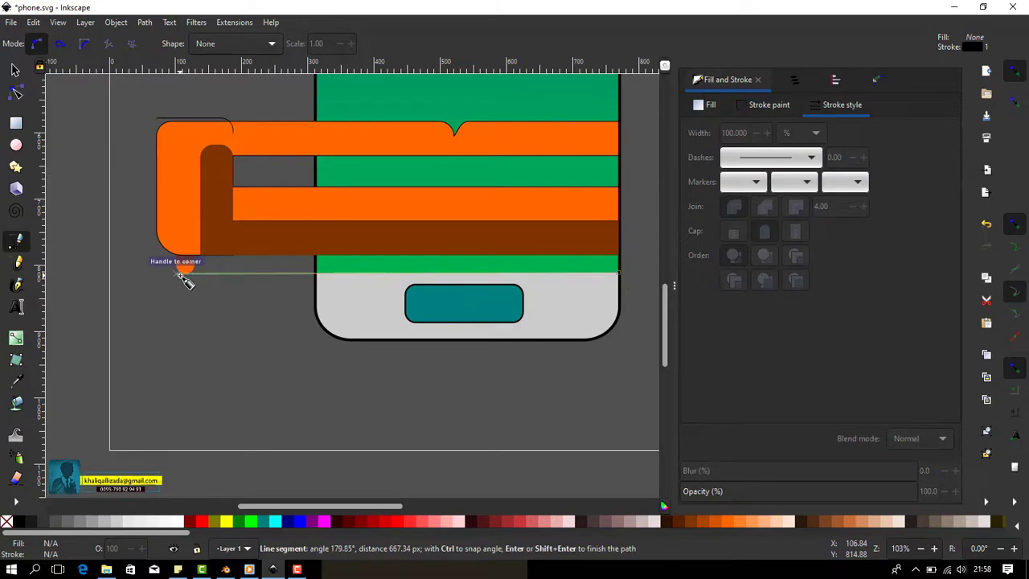
double_click(105, 273)
key("s")
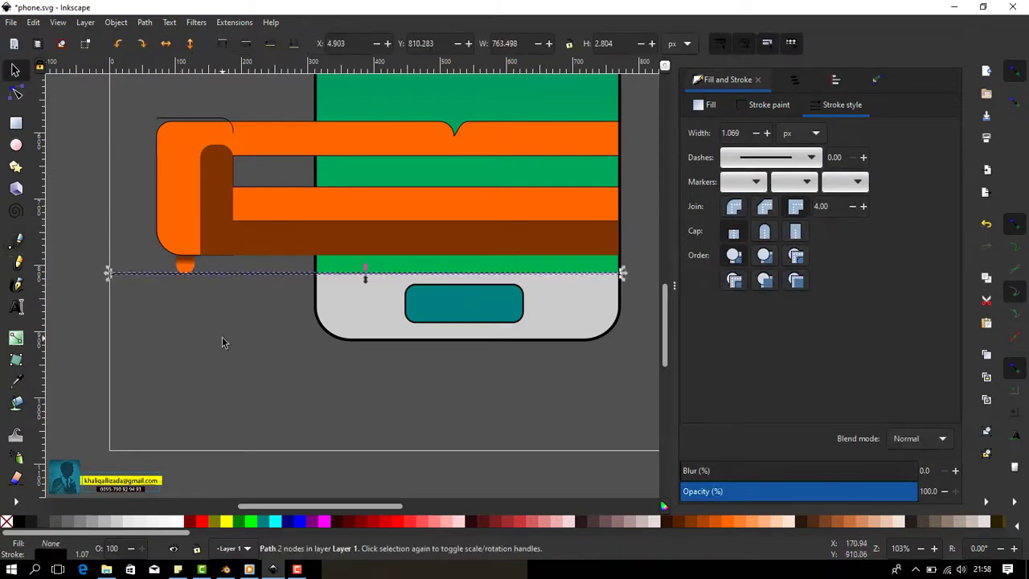
Make the line's stroke slightly thicker and sample a colour from the drawing for it.
left_click(771, 105)
left_click(845, 106)
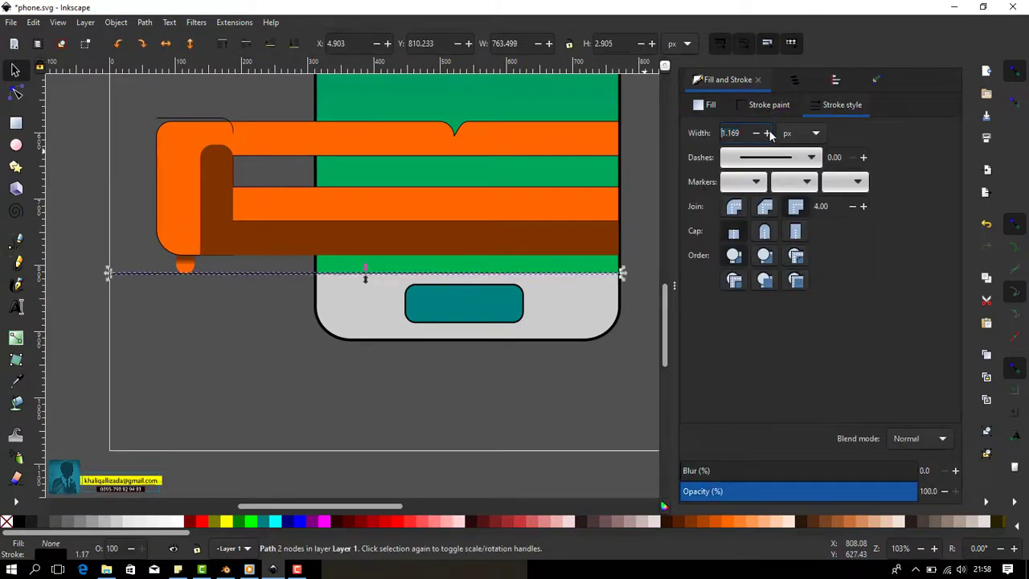
key("Escape")
left_click(280, 276)
left_click(758, 107)
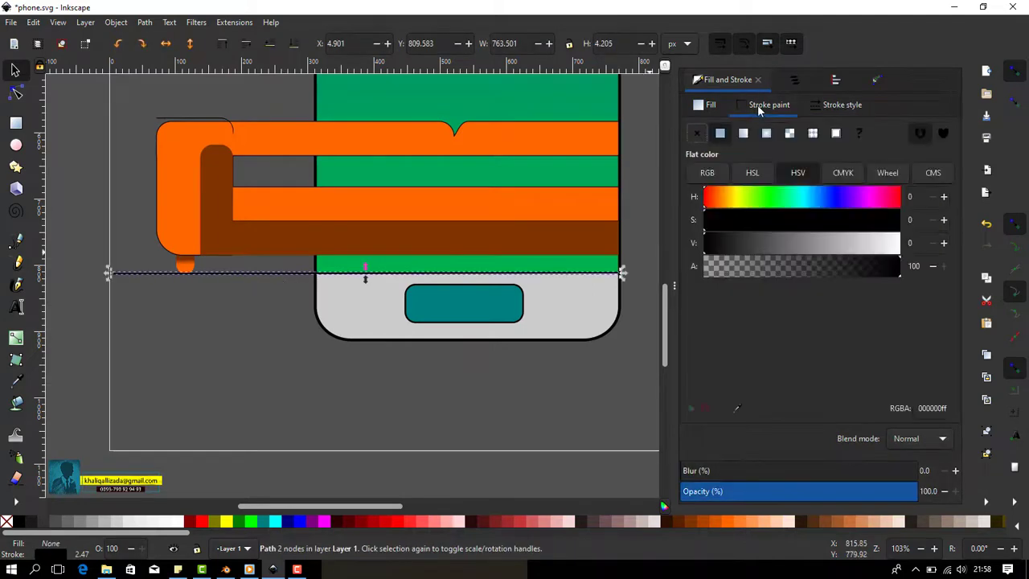
key("d")
left_click(429, 106)
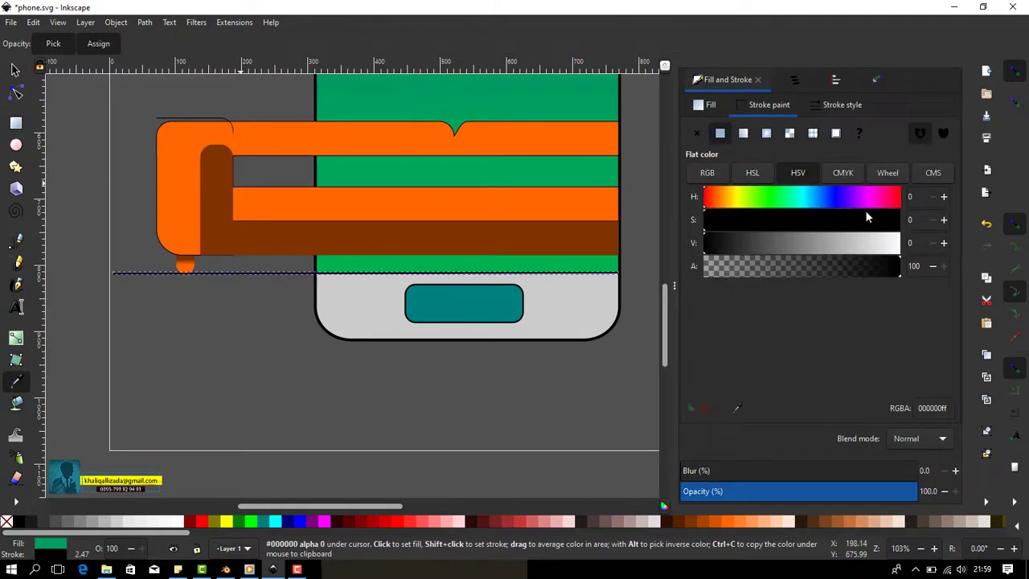
Set the ground line's stroke to teal (008080ff) from the swatch palette.
key("s")
left_click(226, 126)
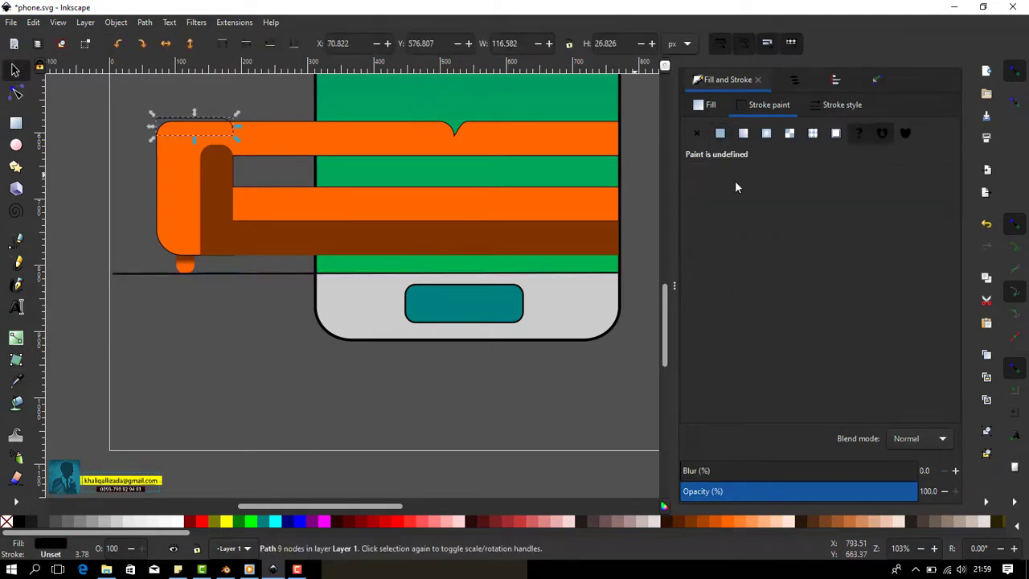
left_click(185, 341)
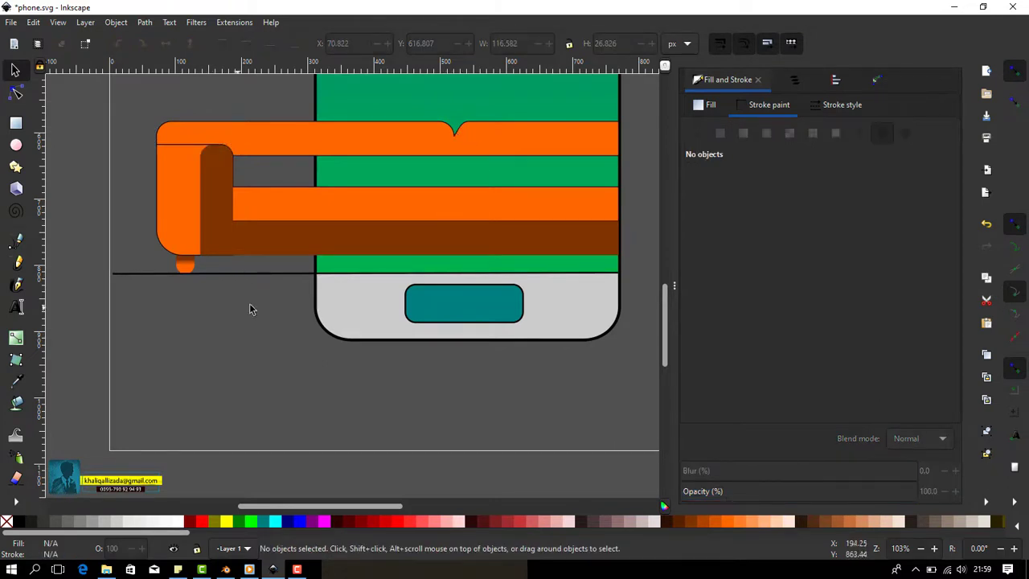
scroll(402, 265, "down", 1, "ctrl")
left_click(322, 271)
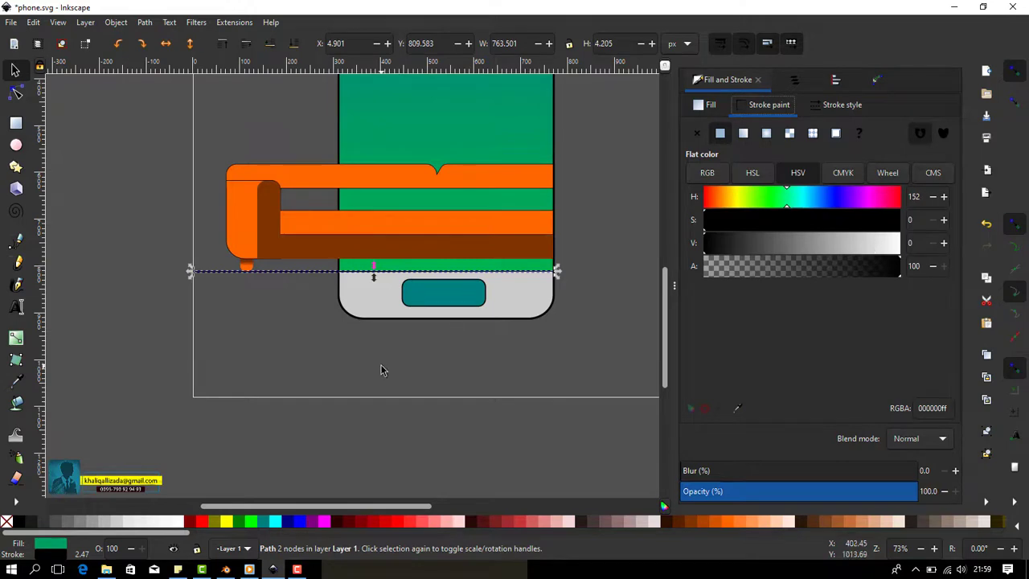
right_click(266, 521)
left_click(289, 460)
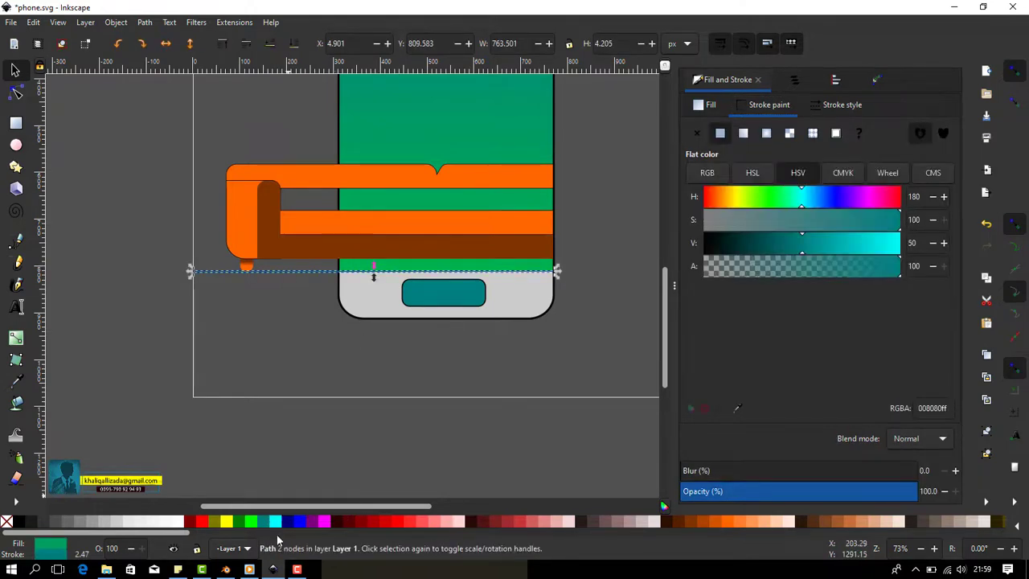
key("Escape")
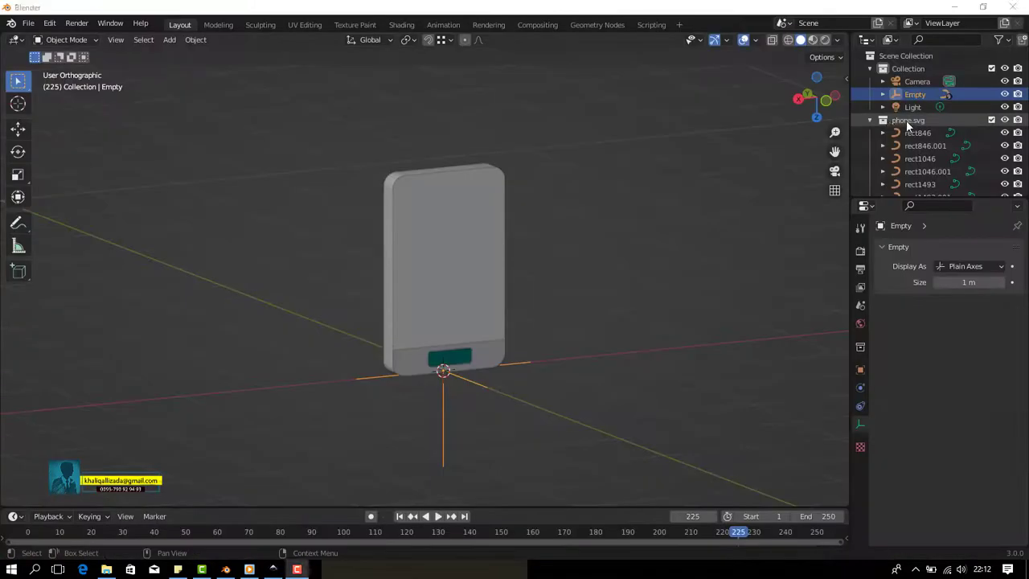
Parent the Empty to phone.svg, rename the Collection to Lights, and hide phone.svg.
left_click(907, 121)
left_click(914, 94)
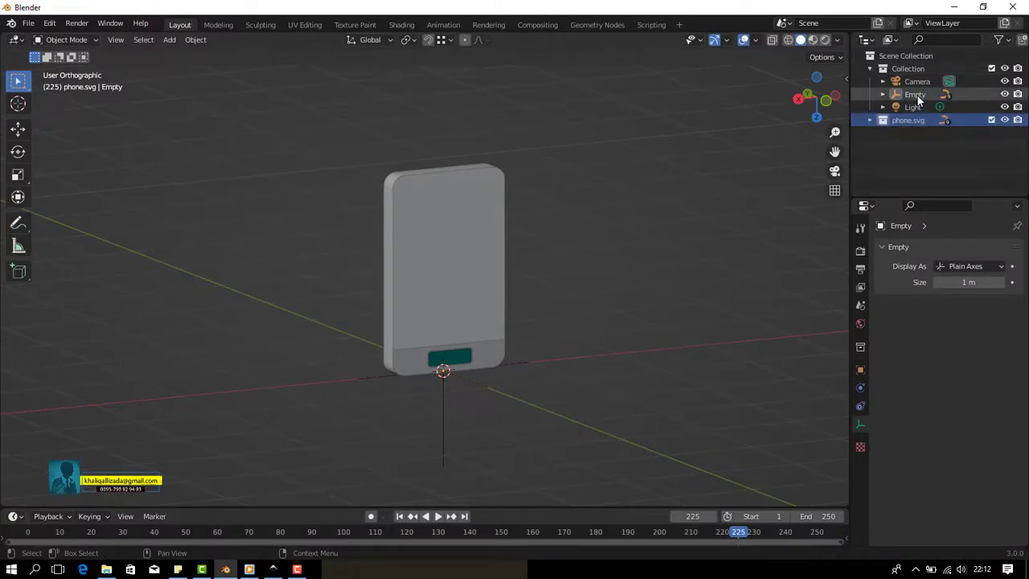
left_click_drag(914, 94, 914, 119)
left_click(883, 68)
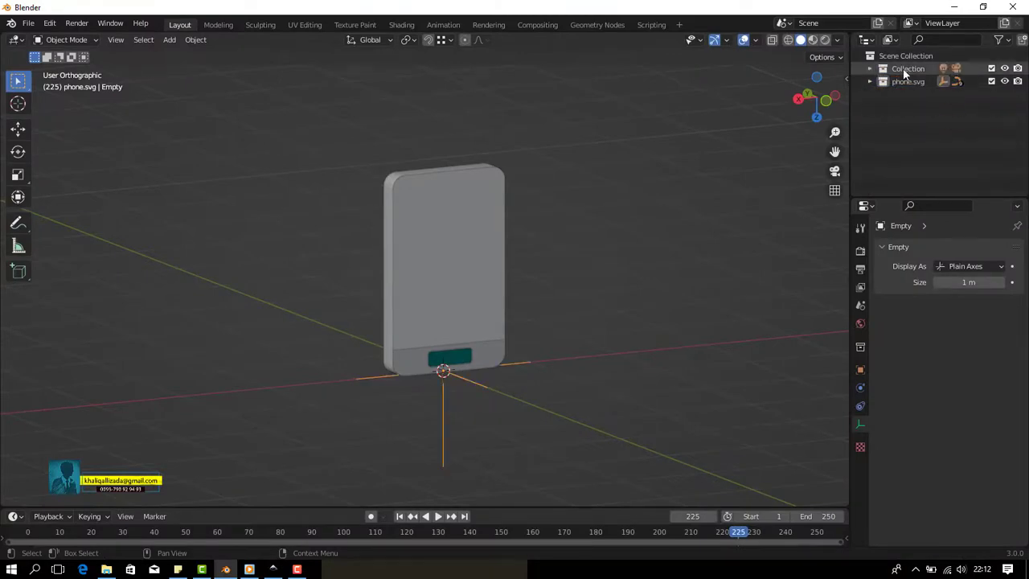
double_click(909, 68)
type("Lights")
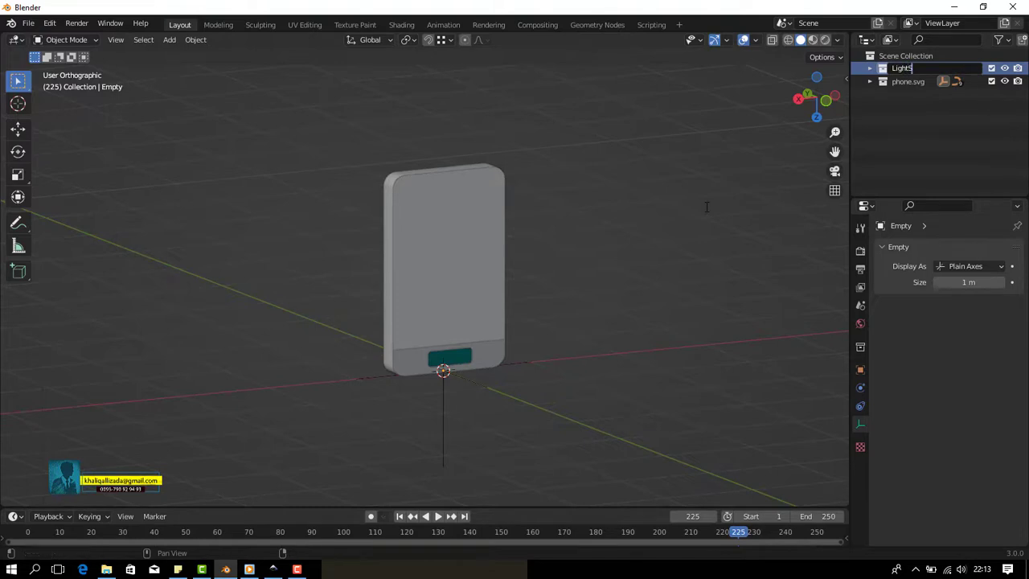
key("Return")
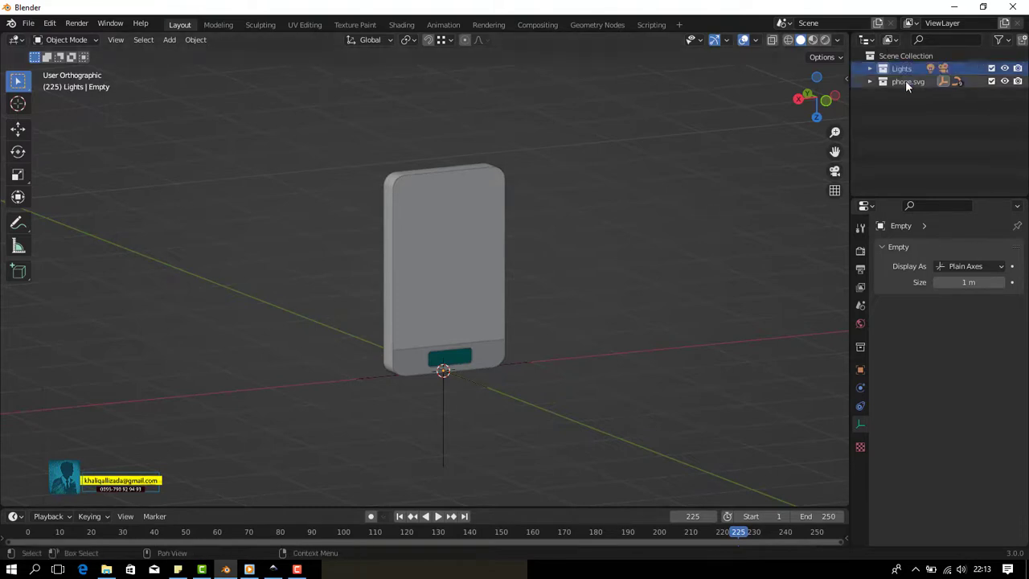
left_click(906, 80)
left_click(1005, 81)
Import phone.svg again, scale all its parts tenfold, and exclude the original phone collection.
left_click(28, 23)
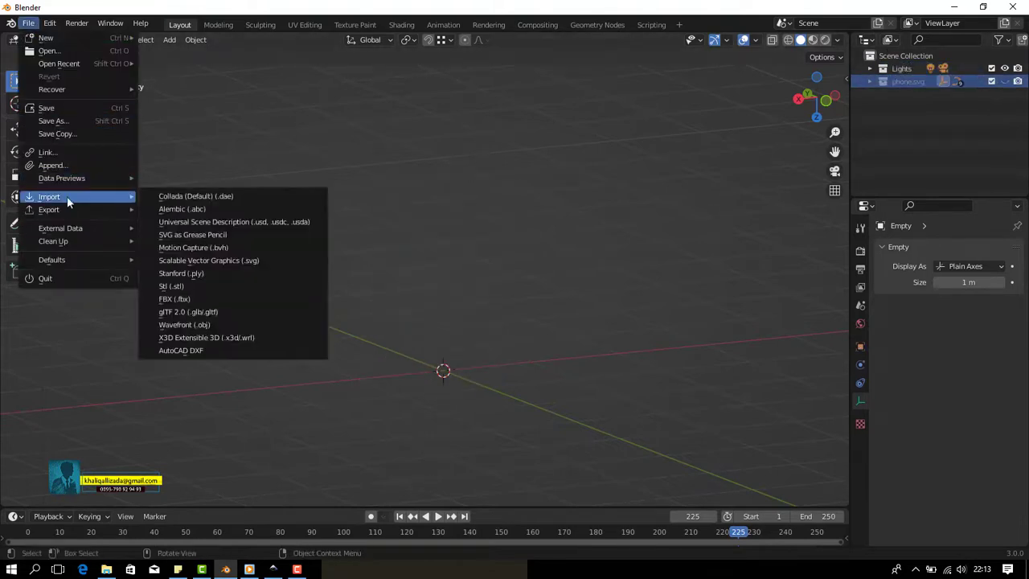
left_click(233, 260)
double_click(309, 168)
middle_click_drag(491, 268, 421, 374)
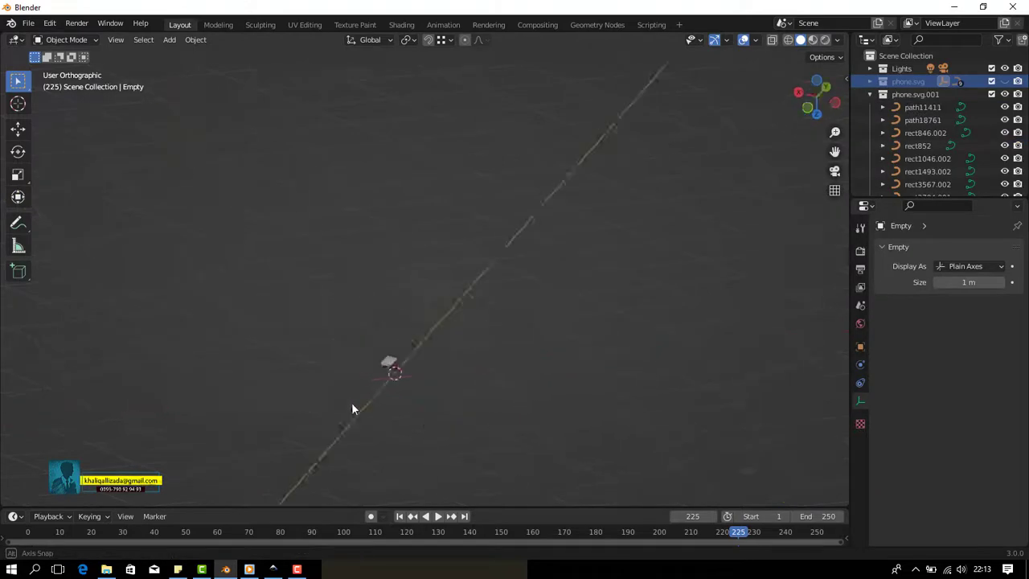
key("a")
key("g")
key("s")
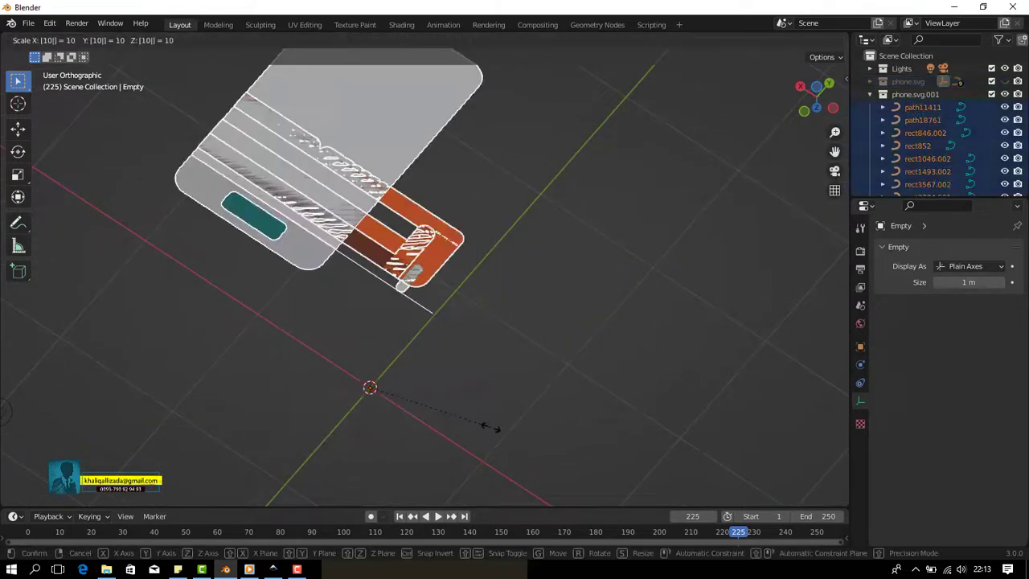
left_click(218, 340)
mouse_move(218, 341)
middle_mouse_down()
mouse_move(555, 236)
mouse_move(494, 236)
middle_mouse_up()
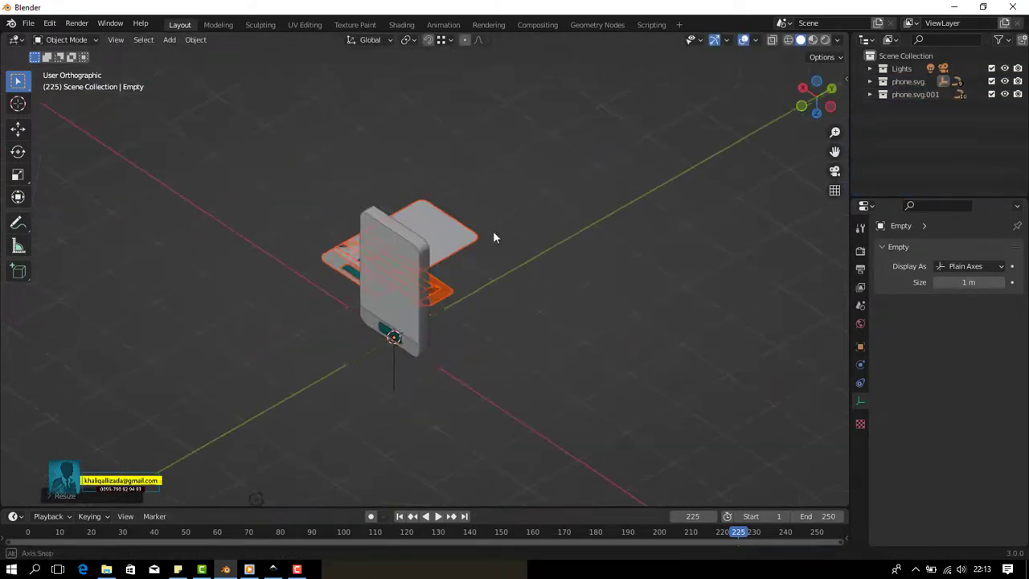
left_click(934, 94)
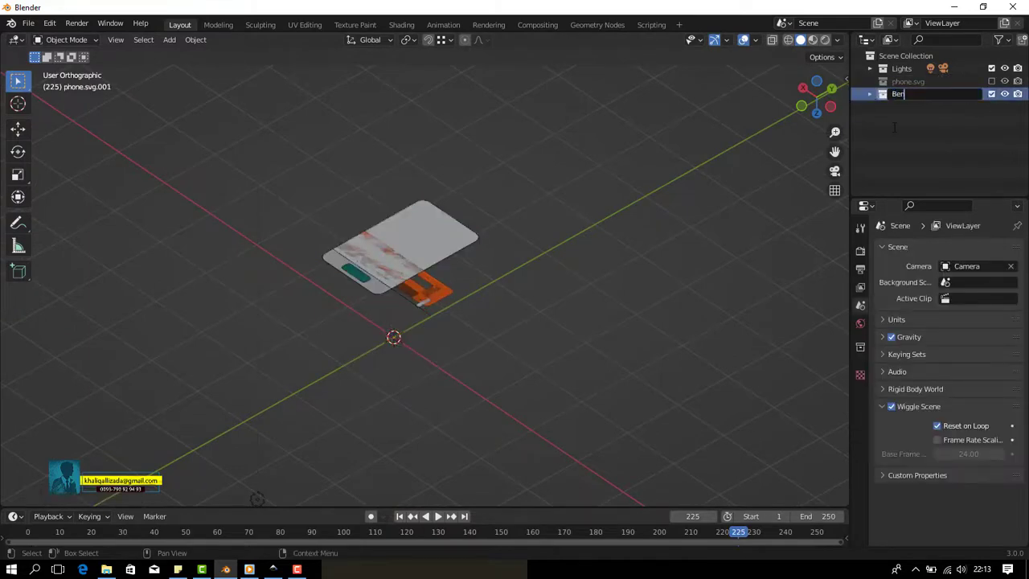
Box-select and delete the grey phone parts so only the orange bench remains.
left_click_drag(529, 203, 463, 244)
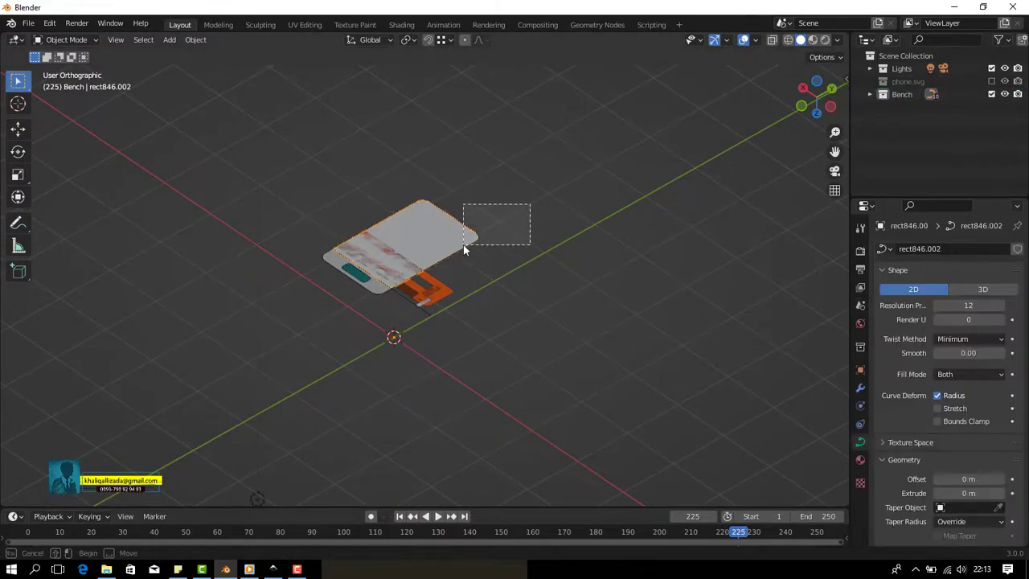
key("Delete")
left_click_drag(351, 278, 347, 282)
key("Delete")
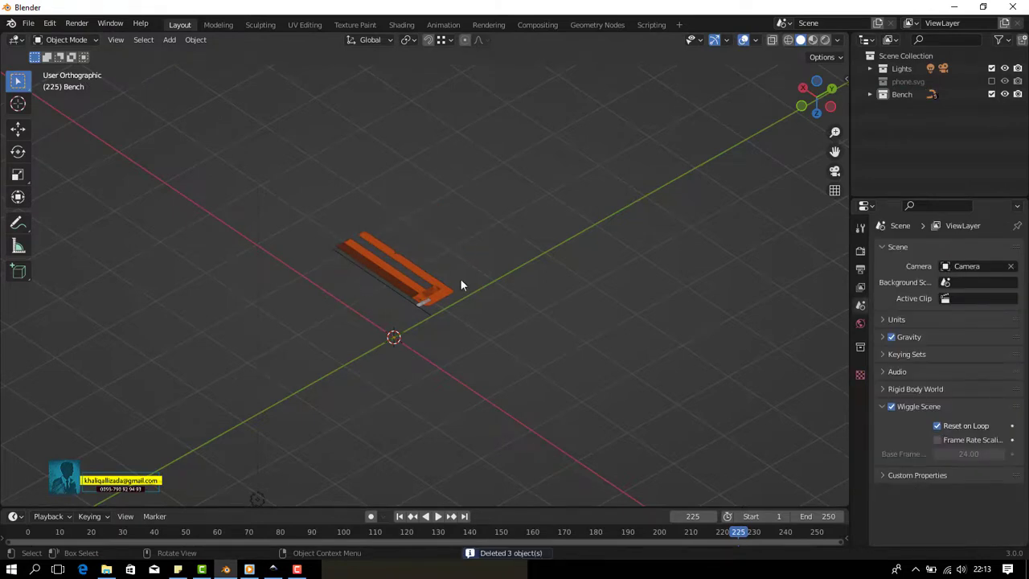
scroll(460, 278, "up", 3)
scroll(448, 319, "up", 3)
left_click(402, 400)
scroll(403, 400, "down", 5)
mouse_move(554, 284)
middle_mouse_down()
mouse_move(402, 249)
mouse_move(500, 326)
mouse_move(559, 356)
mouse_move(551, 410)
mouse_move(253, 269)
mouse_move(490, 273)
mouse_move(494, 257)
mouse_move(258, 349)
mouse_move(186, 393)
mouse_move(453, 386)
mouse_move(563, 322)
middle_mouse_up()
Check the original phone's rotation settings at 90° on X, then hide its collection.
left_click(991, 81)
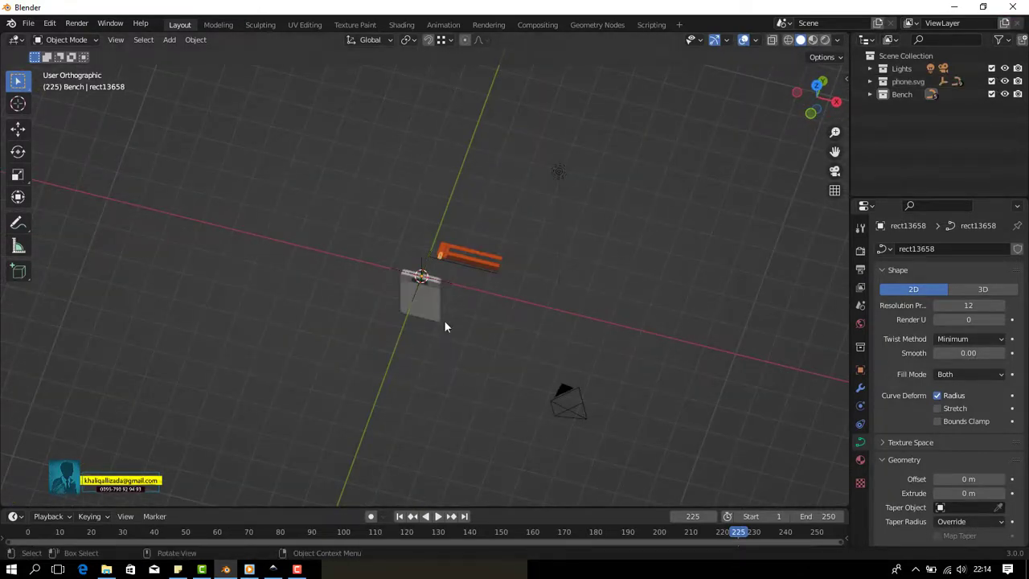
left_click(860, 368)
type("90")
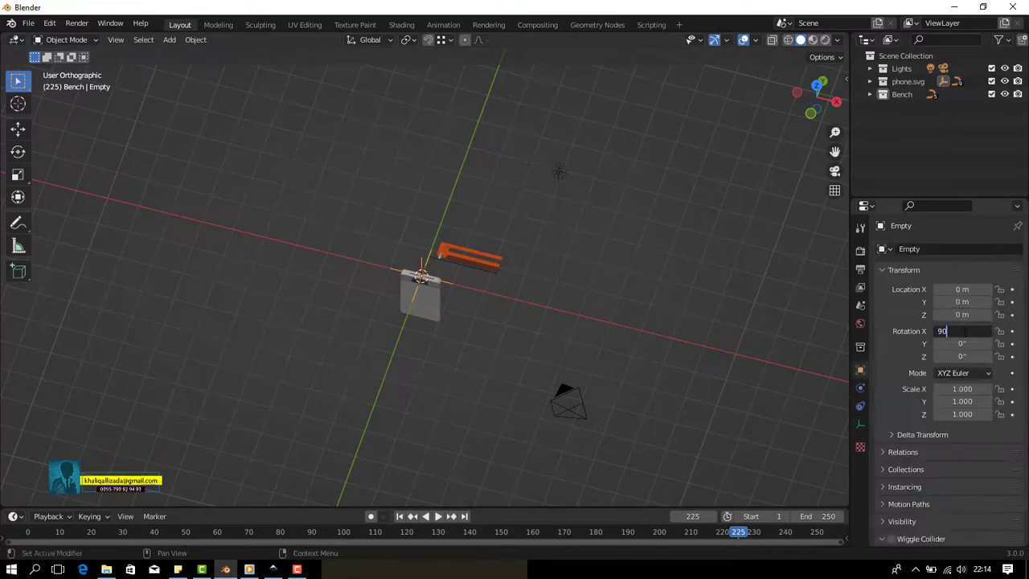
key("Return")
middle_click_drag(480, 330, 419, 274)
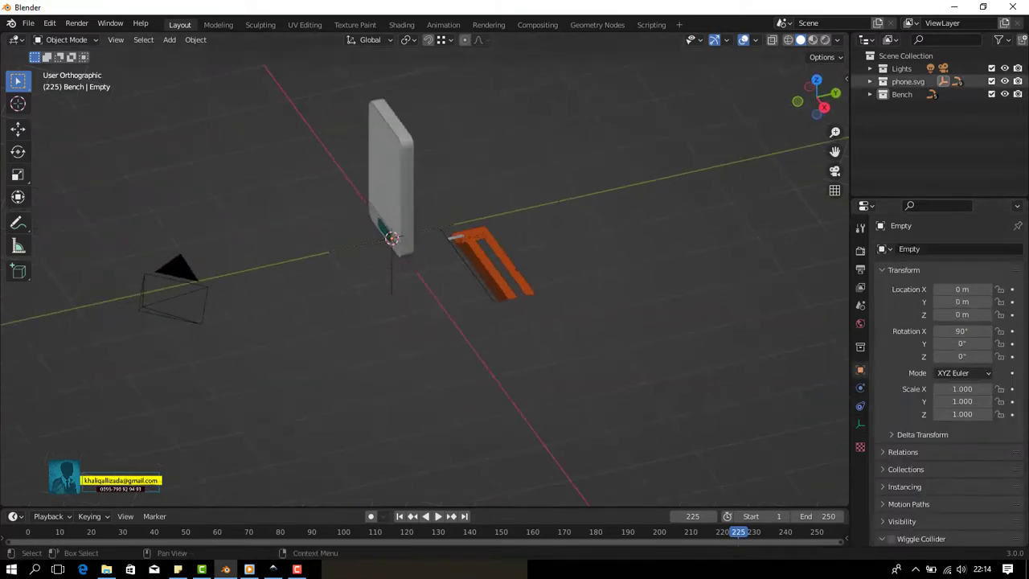
left_click(991, 82)
Add a Plain Axes empty and make it the bench's parent.
key("shift+a")
left_click(450, 228)
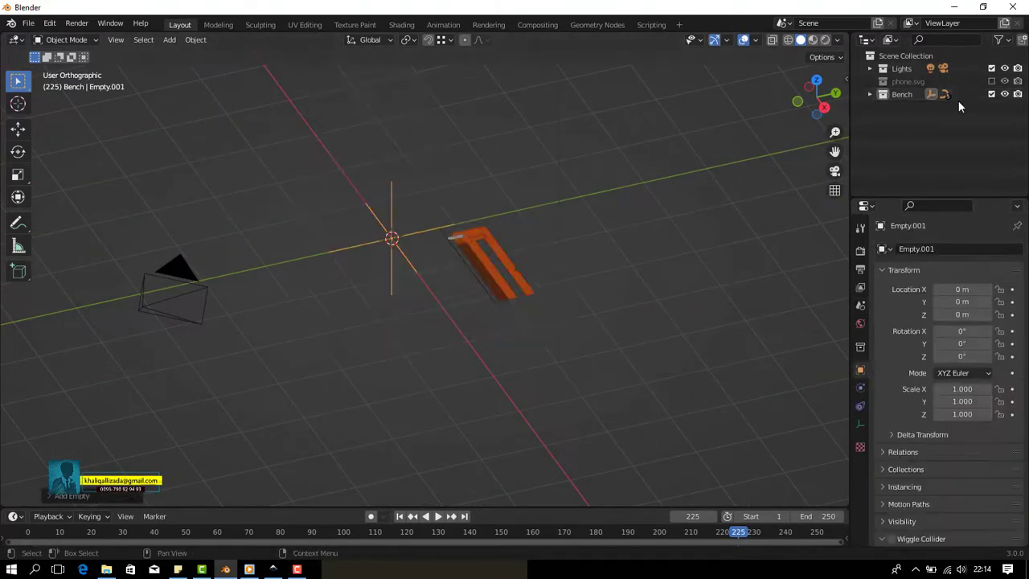
left_click(992, 94)
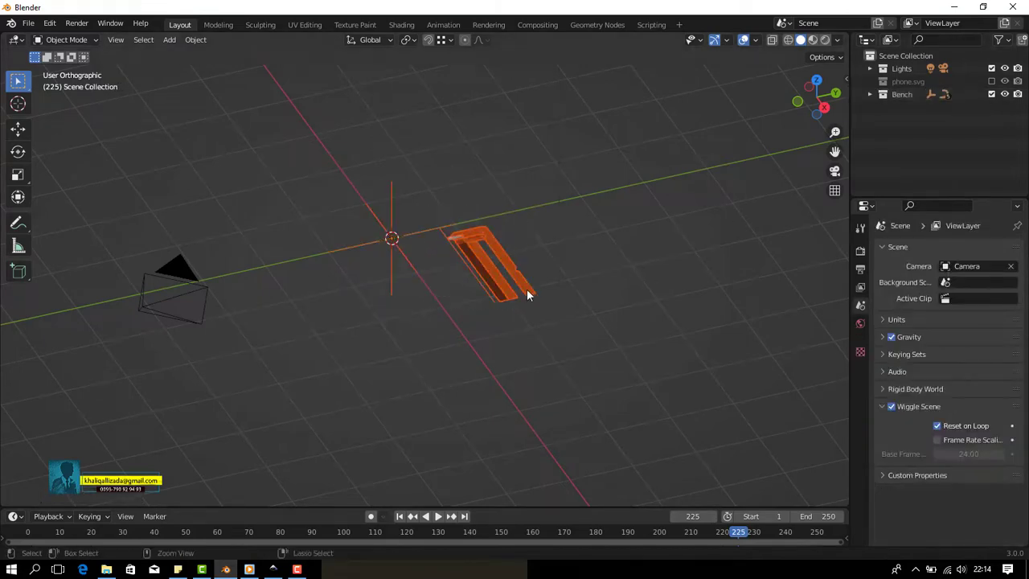
left_click(392, 264, "shift")
key("ctrl+p")
left_click(394, 259)
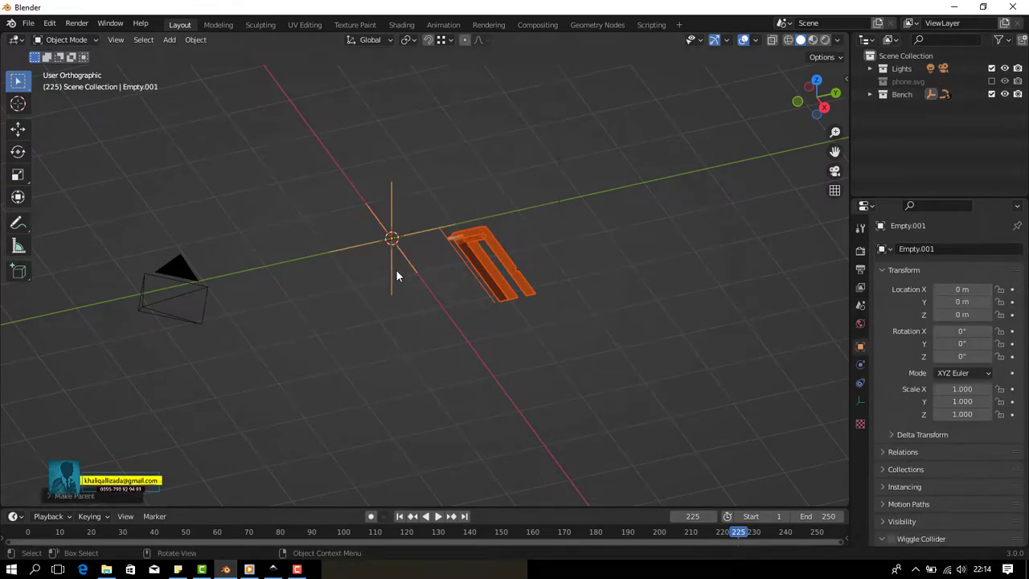
Rotate the empty 90° on X so the bench stands upright.
key("r")
key("x")
key("9")
key("0")
key("Return")
Slide the bench's empty left along X beside the phone.
left_click(991, 81)
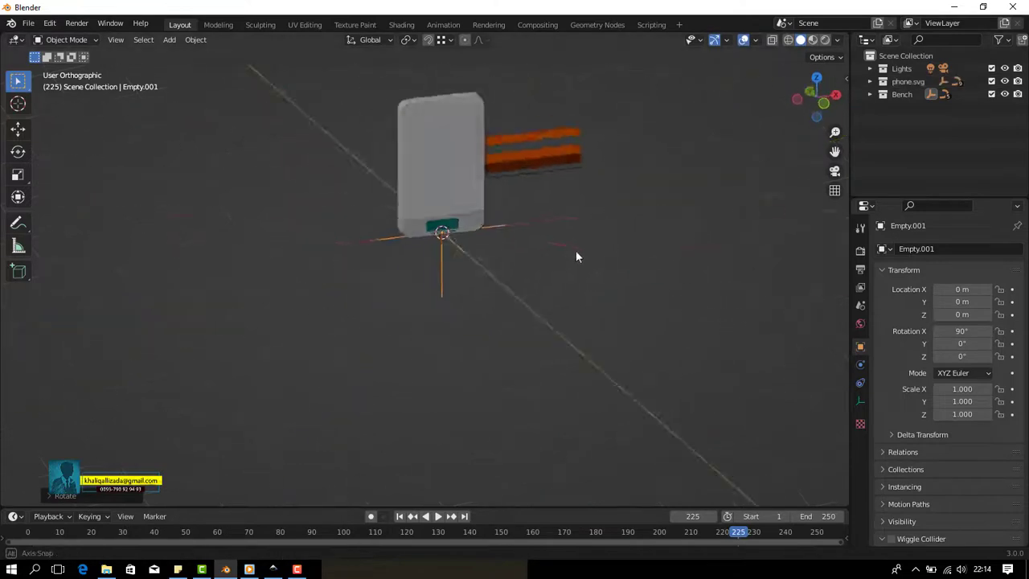
middle_click_drag(627, 241, 461, 254)
key("shift+space")
key("g")
mouse_move(462, 260)
left_mouse_down()
mouse_move(347, 247)
mouse_move(366, 251)
left_mouse_up()
left_click(818, 83)
Refine the empty's X position to −1.541 m against the phone's edge.
scroll(511, 339, "up", 3)
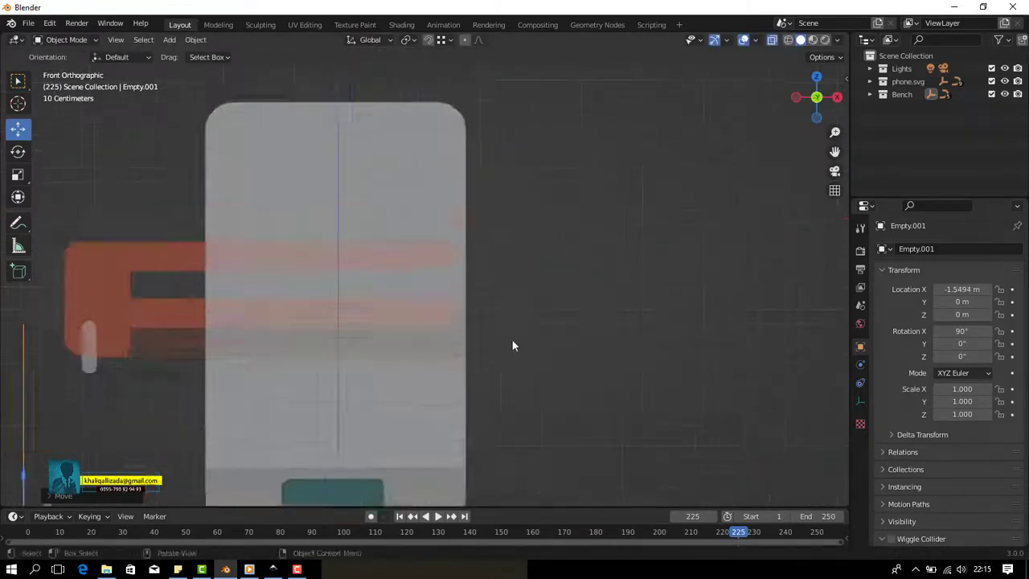
scroll(519, 285, "up", 3)
scroll(518, 293, "up", 2)
middle_click_drag(643, 239, 533, 249, "shift")
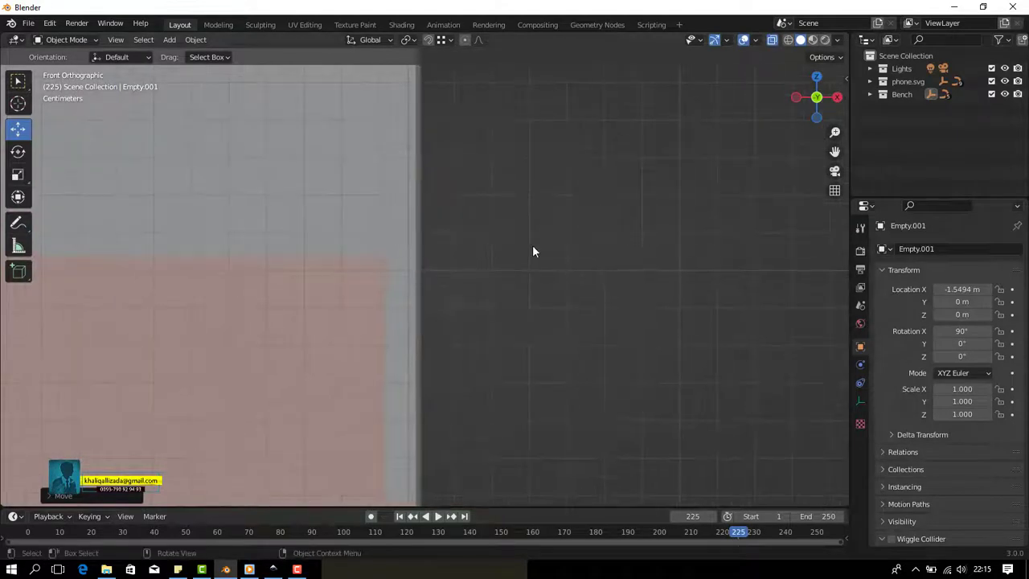
key("g")
key("x")
left_click(564, 253)
scroll(565, 258, "down", 5)
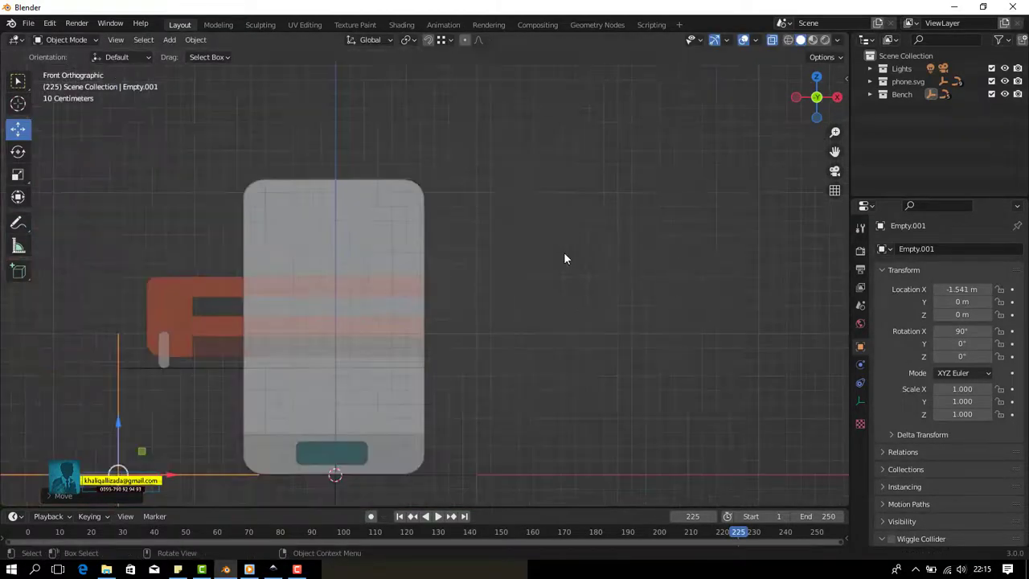
From the top view, move the empty along Y to offset the bench.
left_click(816, 77)
scroll(443, 313, "up", 2)
scroll(543, 301, "up", 1)
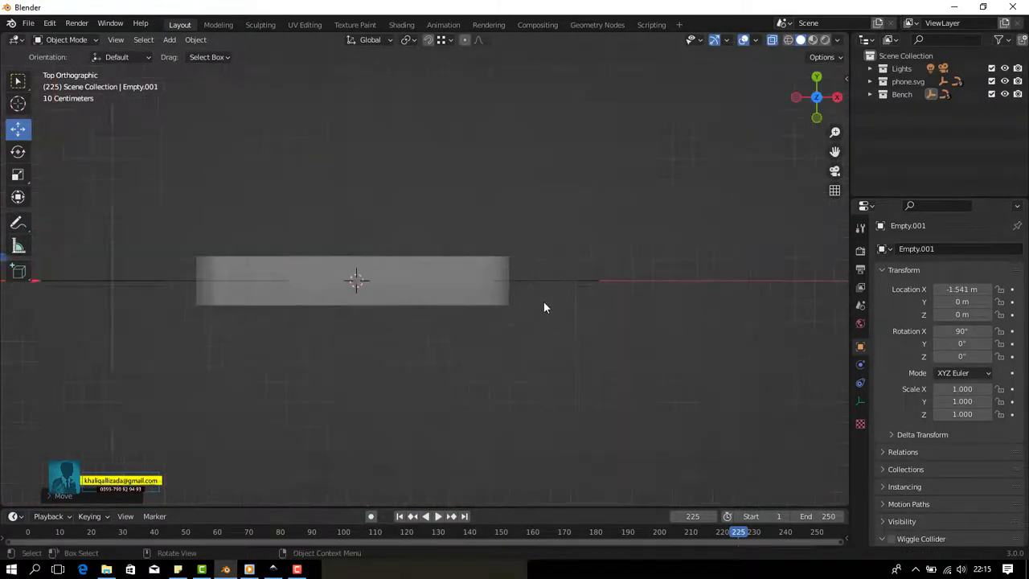
scroll(531, 276, "up", 3)
key("g")
key("y")
left_click(547, 320)
Fine-tune the empty to Y −0.126 m and select the small pill-shaped piece.
middle_click_drag(547, 319, 528, 271)
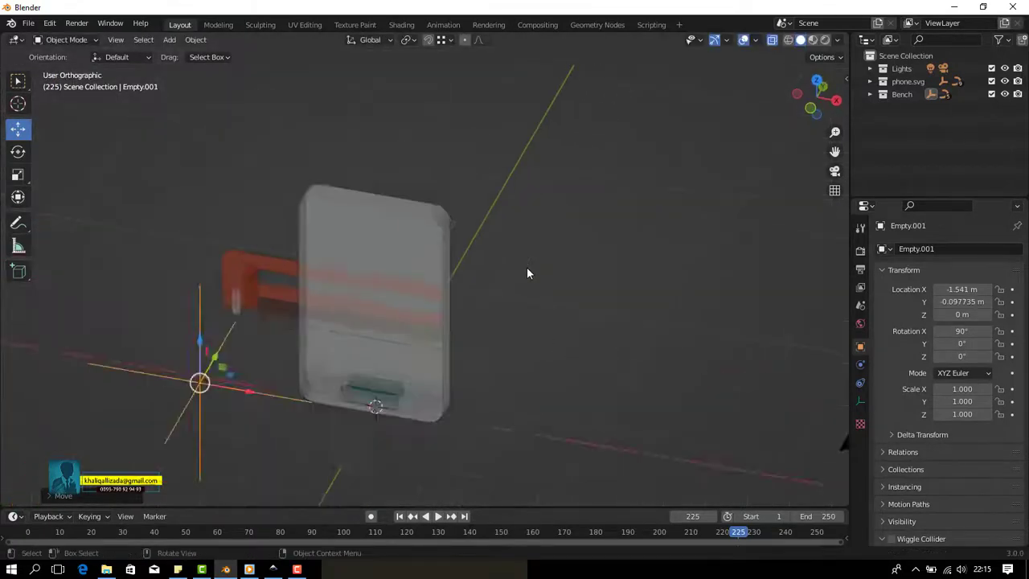
scroll(528, 271, "down", 4)
mouse_move(681, 265)
middle_mouse_down()
mouse_move(454, 321)
mouse_move(553, 314)
mouse_move(451, 354)
middle_mouse_up()
key("g")
key("y")
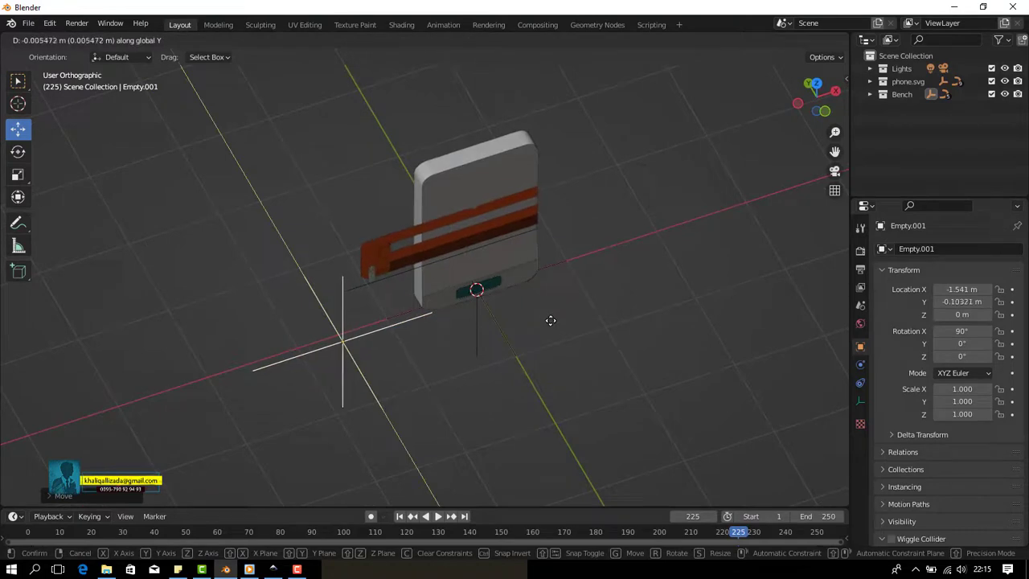
left_click(579, 315)
mouse_move(605, 313)
middle_mouse_down()
mouse_move(588, 234)
mouse_move(478, 291)
mouse_move(549, 276)
mouse_move(389, 329)
middle_mouse_up()
left_click(385, 337)
Move the small pill-shaped piece rect13658 down to Z −0.0314 m.
middle_click_drag(289, 300, 322, 216)
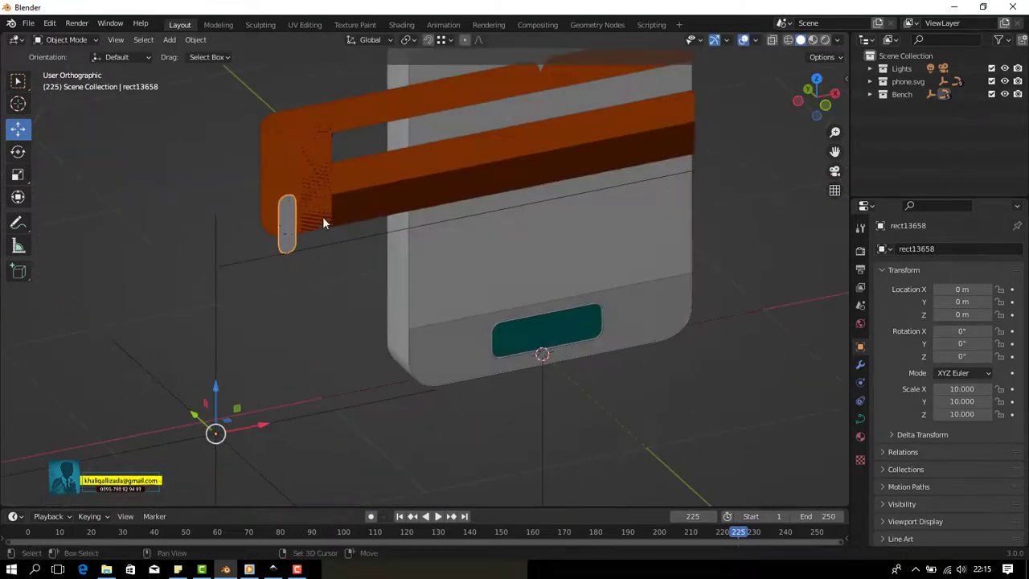
left_click(315, 171)
right_click(275, 161)
middle_click_drag(249, 165, 367, 172)
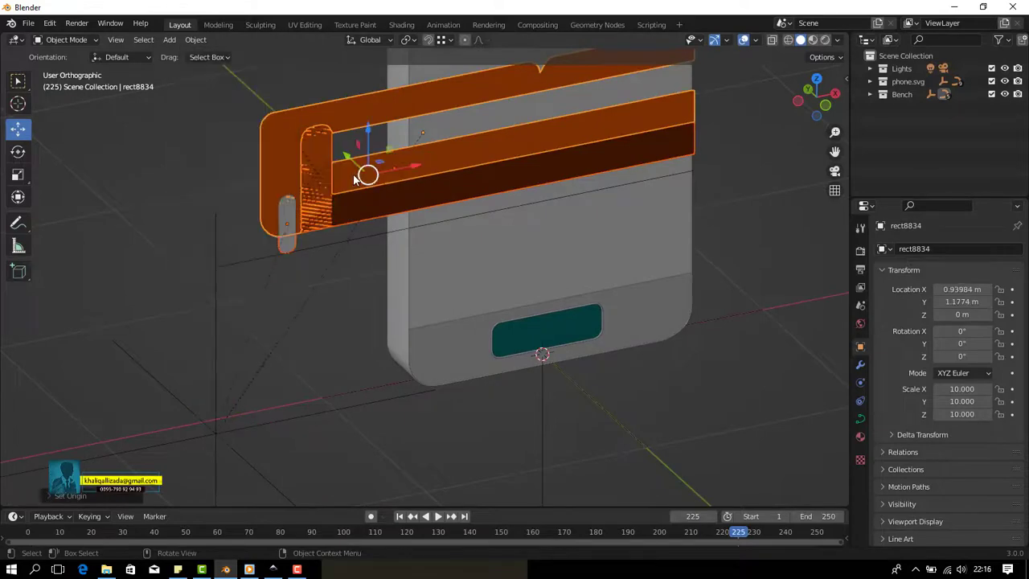
left_click(288, 227)
key("g")
left_click(270, 223)
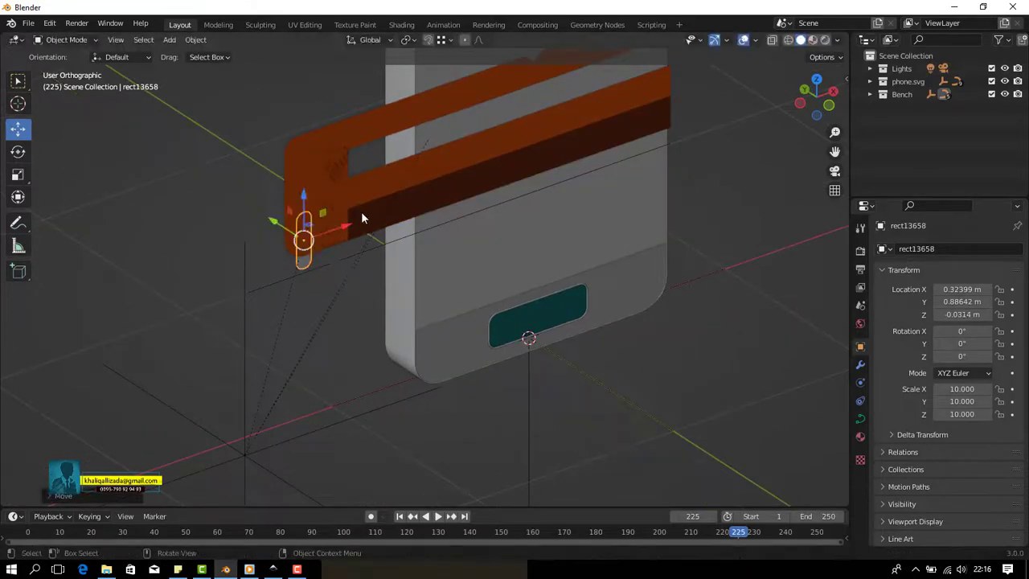
Select the rect852 bar and show its curve Geometry settings.
left_click(361, 211)
mouse_move(378, 114)
middle_mouse_down()
mouse_move(402, 233)
mouse_move(420, 247)
mouse_move(419, 283)
mouse_move(402, 266)
mouse_move(448, 276)
mouse_move(321, 252)
mouse_move(391, 195)
mouse_move(364, 237)
middle_mouse_up()
left_click(391, 254)
scroll(402, 266, "up", 4)
left_click(365, 236)
left_click(860, 419)
Extrude the rect8834 curve to 0.01 m and shift the rect852 bar forward.
scroll(965, 398, "down", 5)
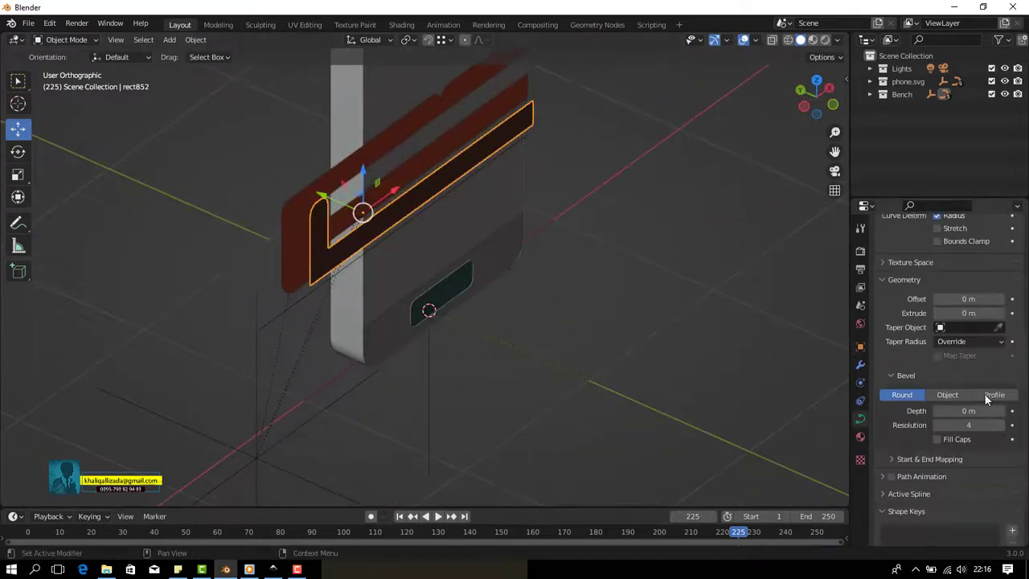
key("ctrl+z")
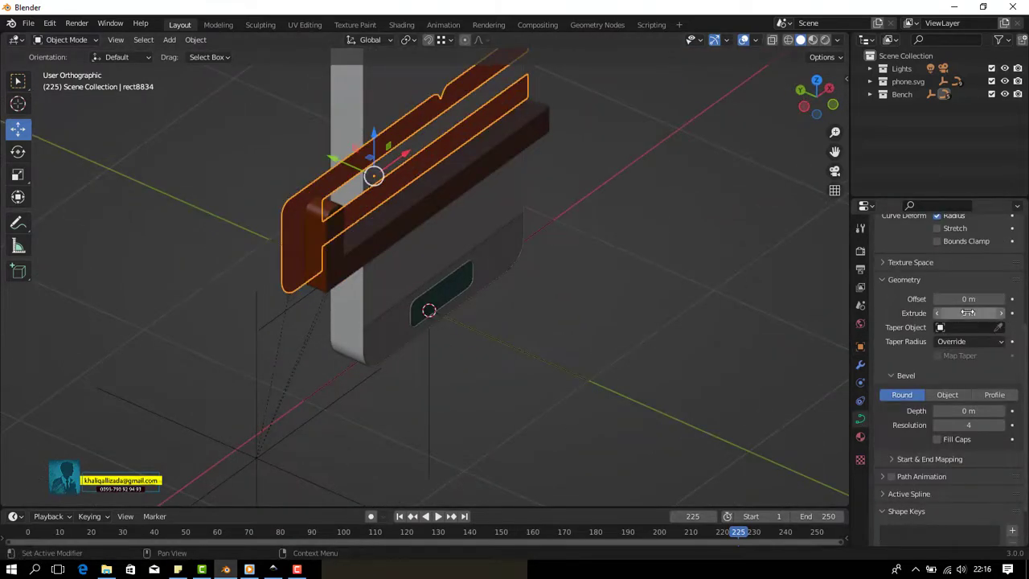
left_click_drag(968, 312, 955, 311)
left_click_drag(383, 245, 329, 226)
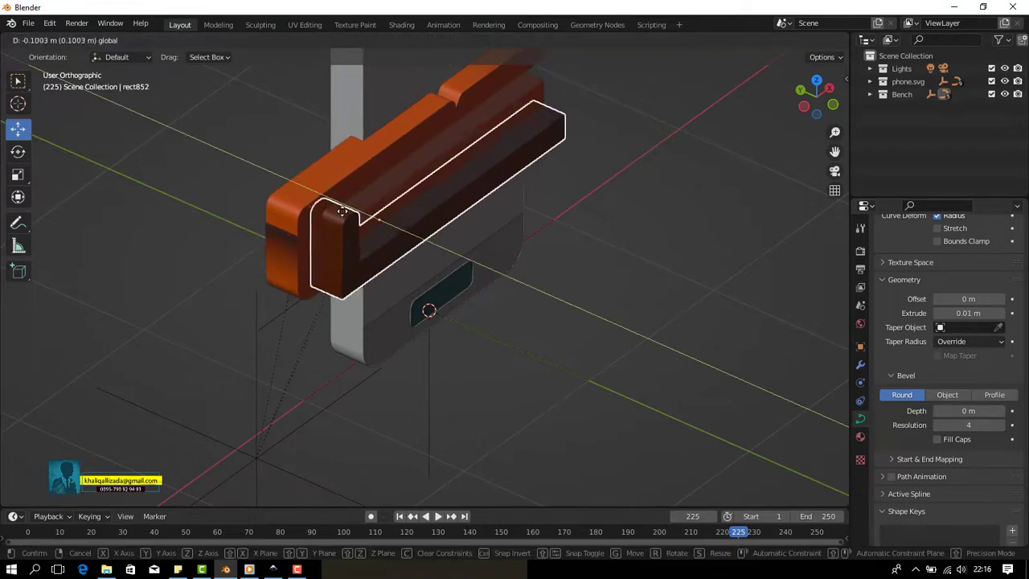
mouse_move(330, 225)
middle_mouse_down()
mouse_move(276, 172)
mouse_move(329, 271)
mouse_move(220, 136)
middle_mouse_up()
Extrude the thin curve path11411 to 0.01 m and move it along Y.
left_click(219, 135)
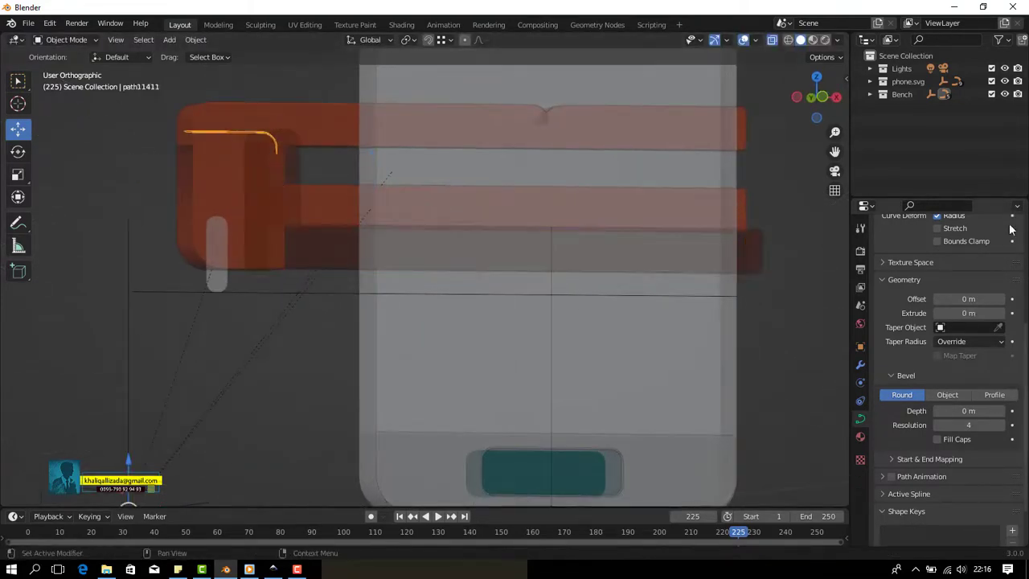
left_click(997, 313)
middle_click_drag(476, 241, 524, 288)
key("g")
key("y")
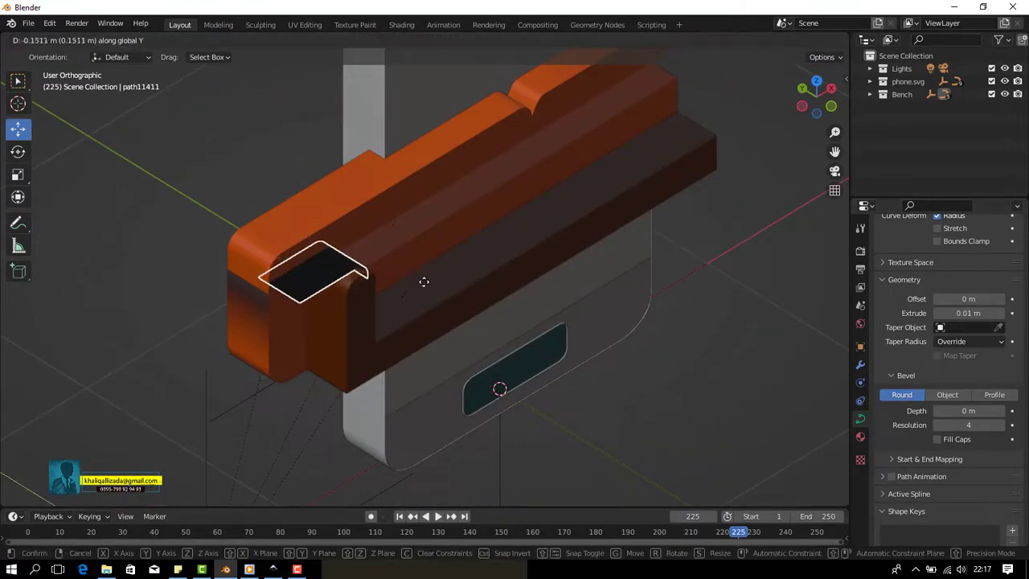
left_click(429, 282)
In top view, move the rect852 bar along Y and select the orange bar.
mouse_move(429, 282)
middle_mouse_down()
mouse_move(596, 310)
mouse_move(685, 249)
mouse_move(557, 320)
mouse_move(485, 244)
mouse_move(396, 217)
middle_mouse_up()
middle_click_drag(379, 346, 394, 352)
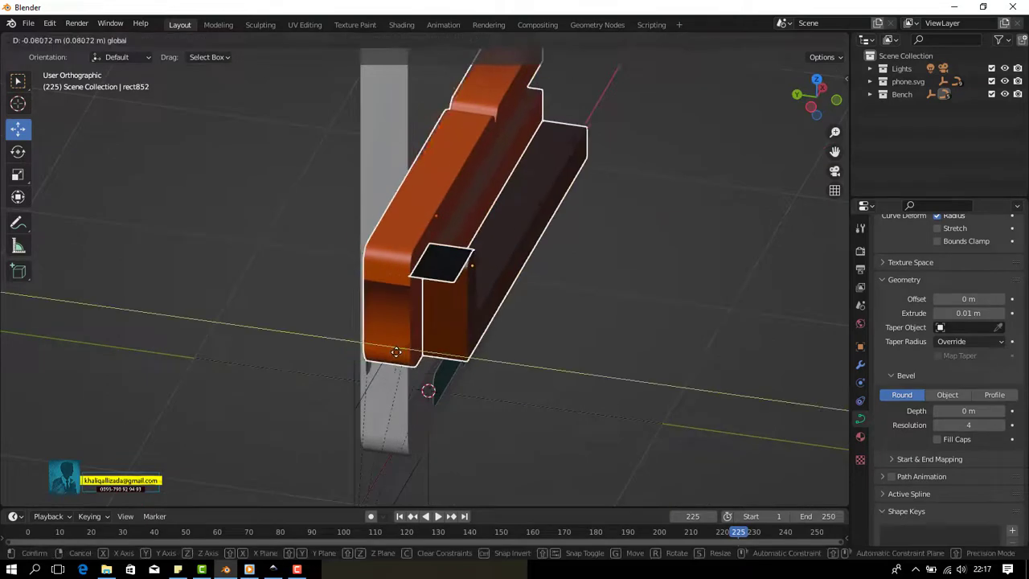
key("KP_7")
key("g")
key("y")
right_click(628, 205)
left_click(311, 318)
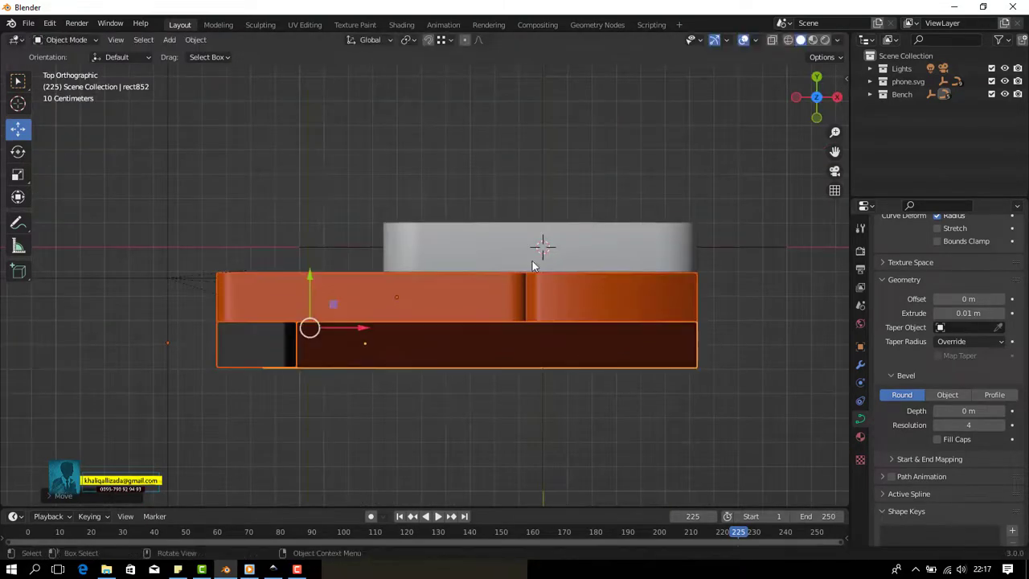
Flatten the orange bar rect8834 by scaling it along Z.
key("s")
key("z")
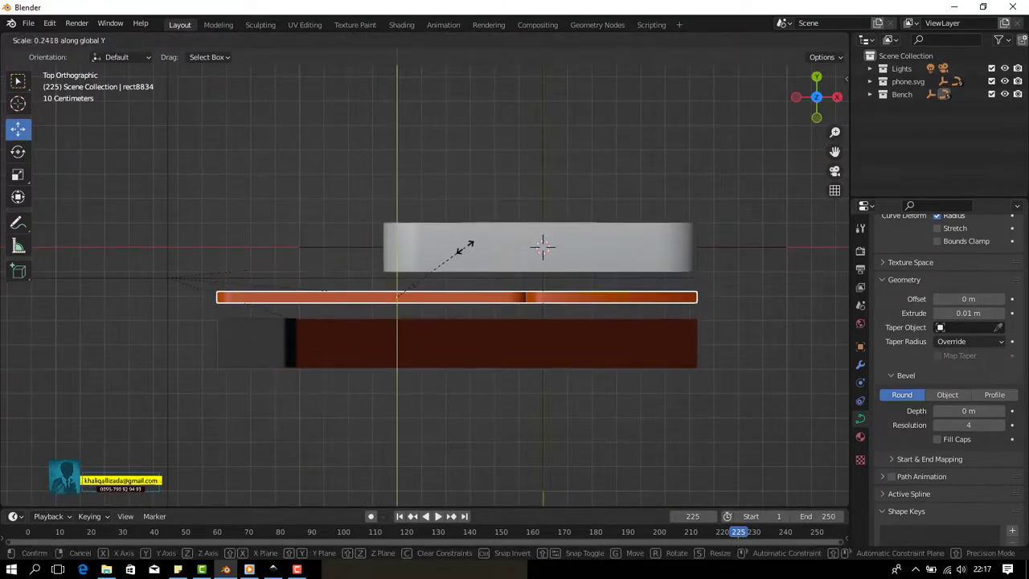
left_click(508, 283)
key("s")
key("z")
right_click(662, 235)
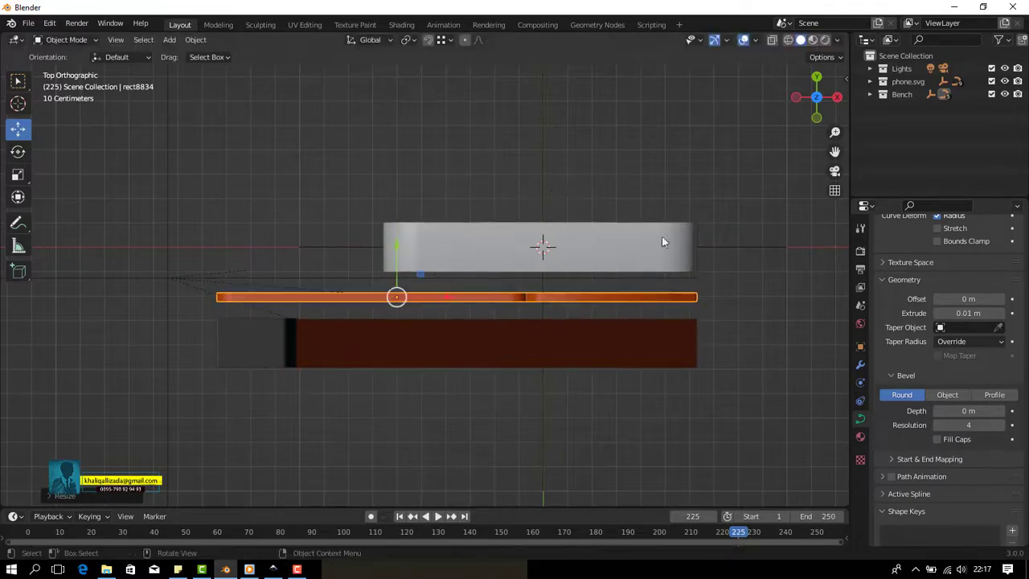
middle_click_drag(662, 235, 697, 171)
key("KP_7")
Align the dark piece path11411 and the rect852 bar along Y.
left_click(273, 345)
middle_click_drag(313, 354, 393, 273, "shift")
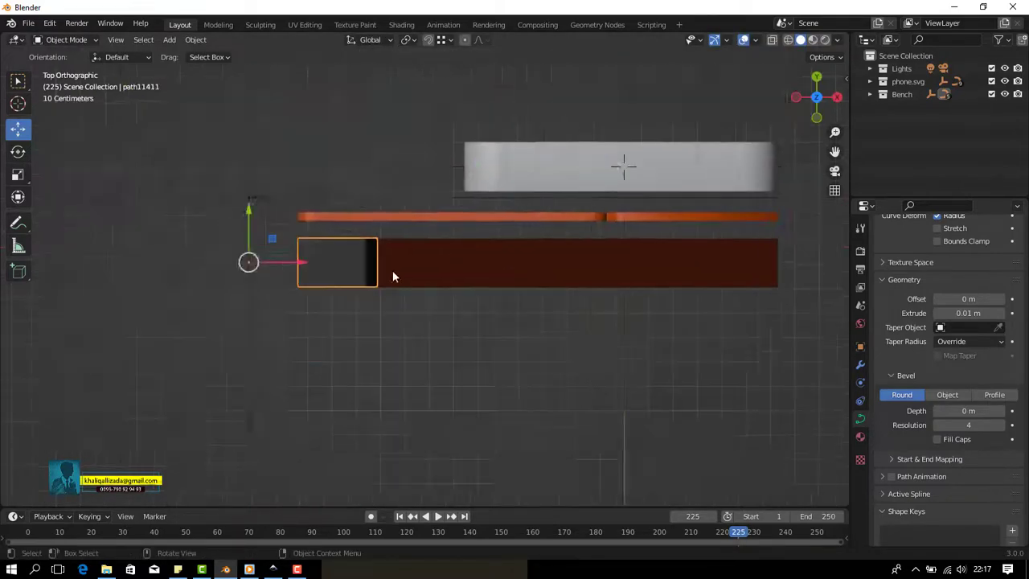
scroll(393, 274, "up", 2)
key("g")
key("y")
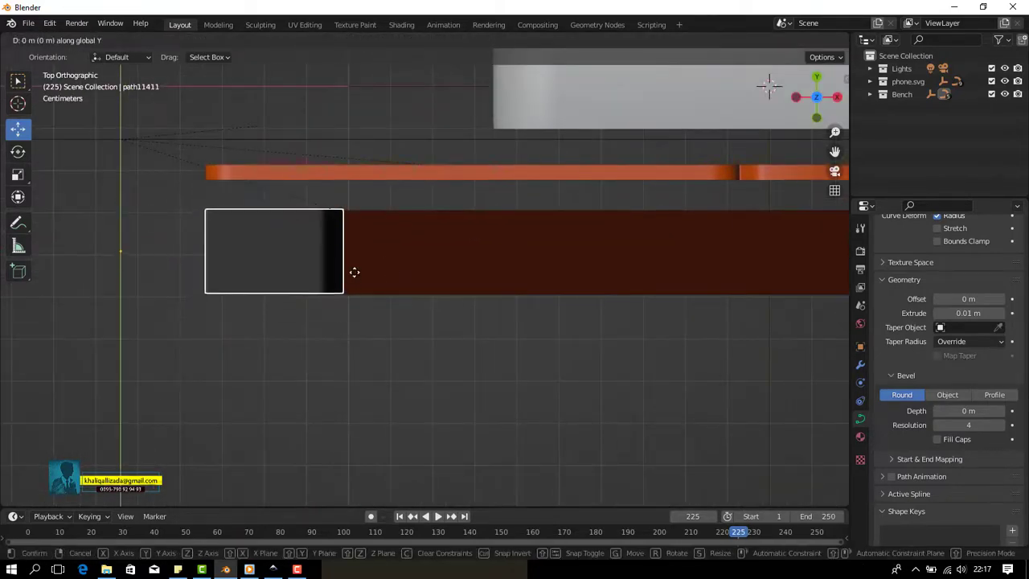
left_click(354, 273)
left_click(415, 241)
scroll(415, 241, "down", 2)
scroll(486, 275, "up", 3)
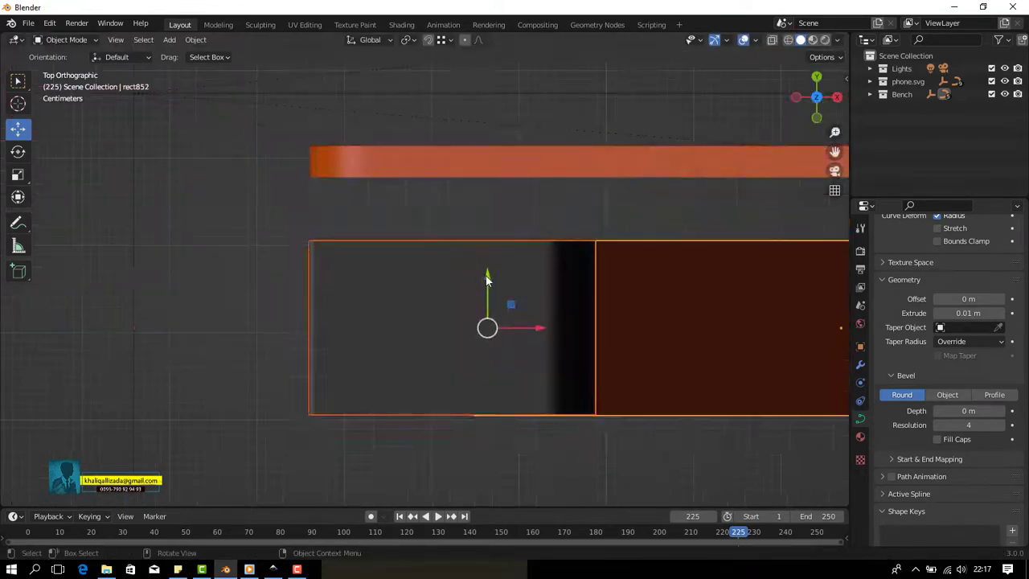
key("g")
key("y")
left_click(494, 211)
Extrude the pill piece rect13658 to 0.01 m and move it into place along Y.
mouse_move(566, 415)
middle_mouse_down()
mouse_move(590, 211)
mouse_move(536, 252)
mouse_move(624, 299)
middle_mouse_up()
scroll(535, 237, "up", 4)
left_click_drag(968, 313, 989, 312)
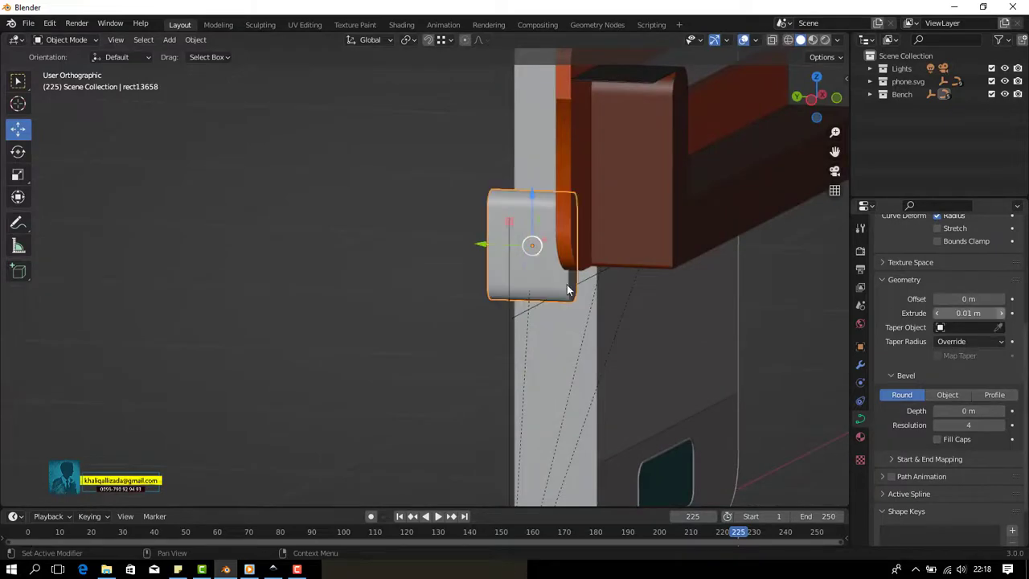
key("g")
key("y")
left_click(567, 285)
mouse_move(567, 285)
middle_mouse_down()
mouse_move(648, 308)
mouse_move(420, 284)
mouse_move(520, 294)
mouse_move(482, 322)
middle_mouse_up()
In front view, raise the bottom tip point of path11411 in Edit Mode.
scroll(475, 335, "up", 5)
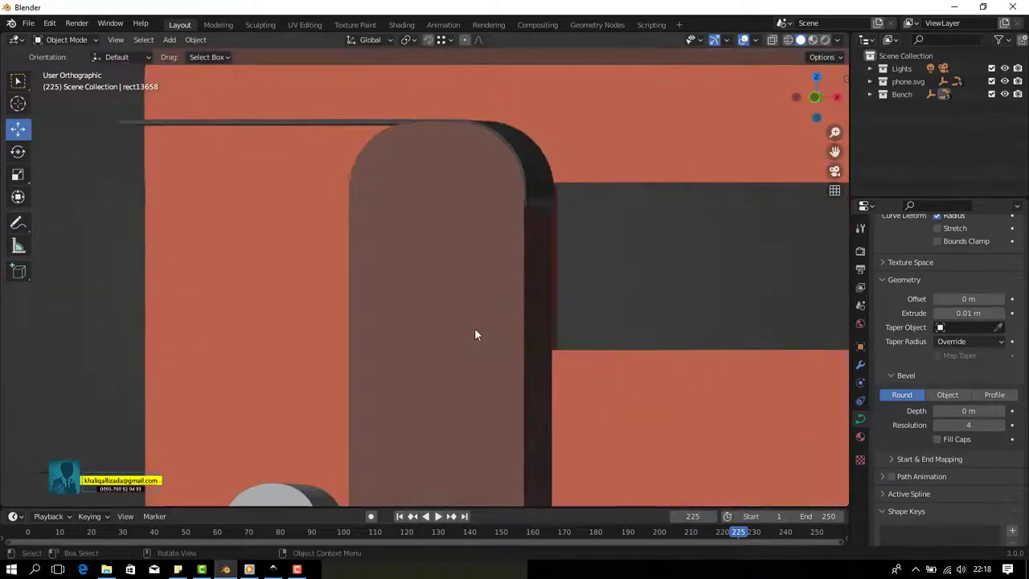
key("KP_1")
middle_click_drag(406, 256, 569, 326, "shift")
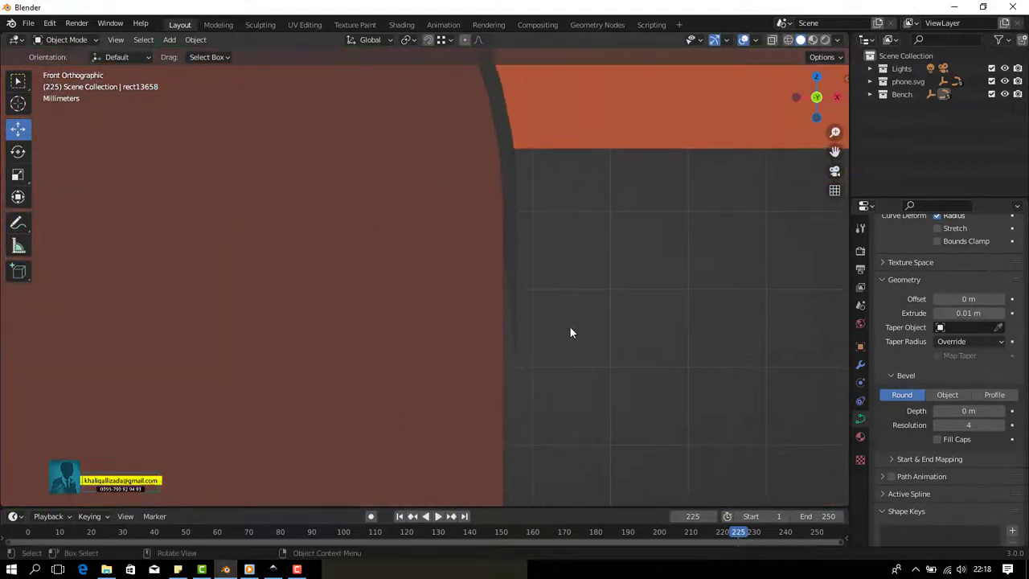
left_click(579, 318)
key("Tab")
left_click(581, 410)
key("g")
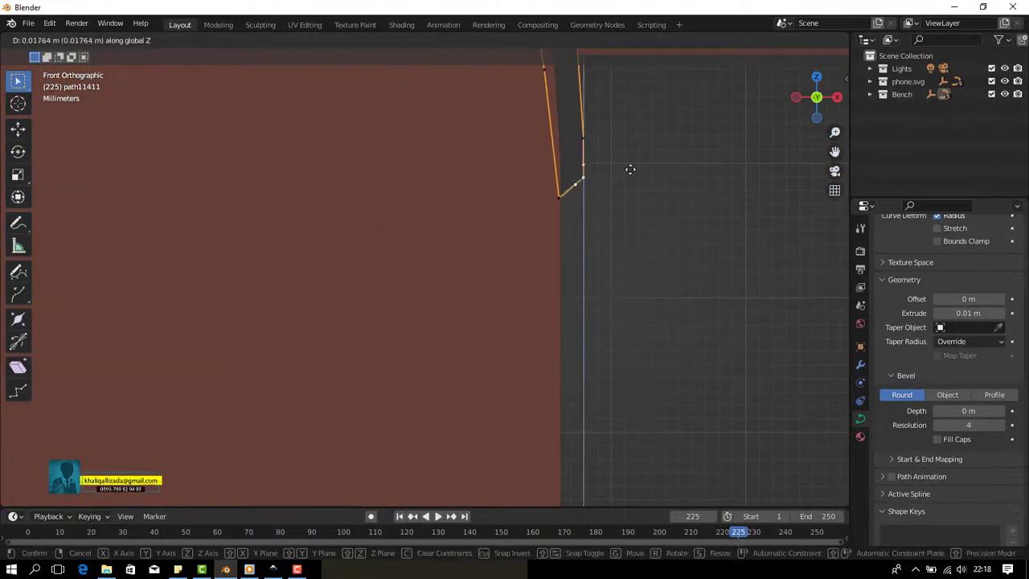
left_click(618, 184)
scroll(619, 184, "down", 2)
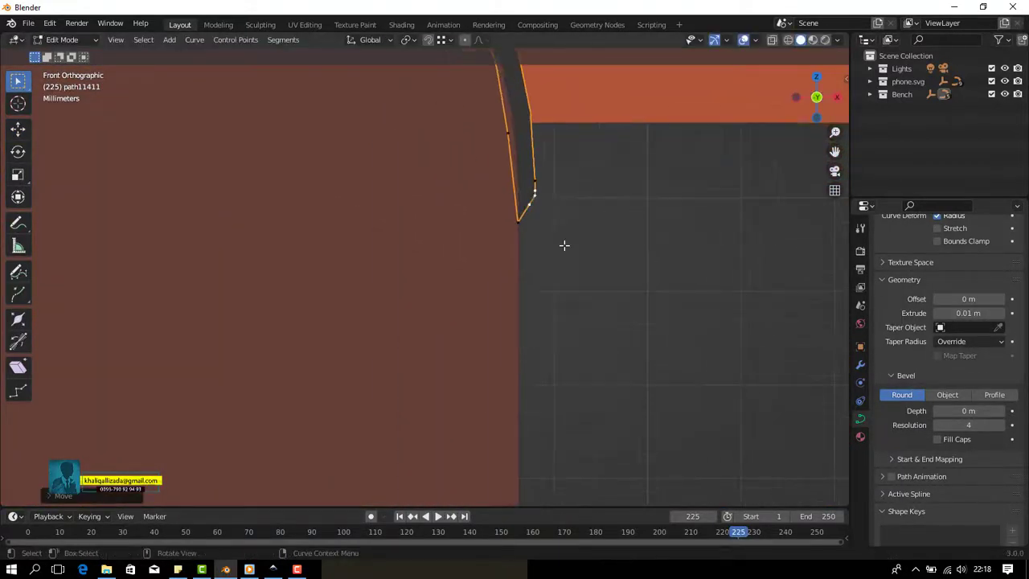
key("Tab")
Nudge the dark curved strip upward by about 0.000357 m along Z.
scroll(563, 244, "down", 2)
scroll(491, 285, "down", 3)
scroll(473, 242, "up", 4)
scroll(510, 307, "up", 2)
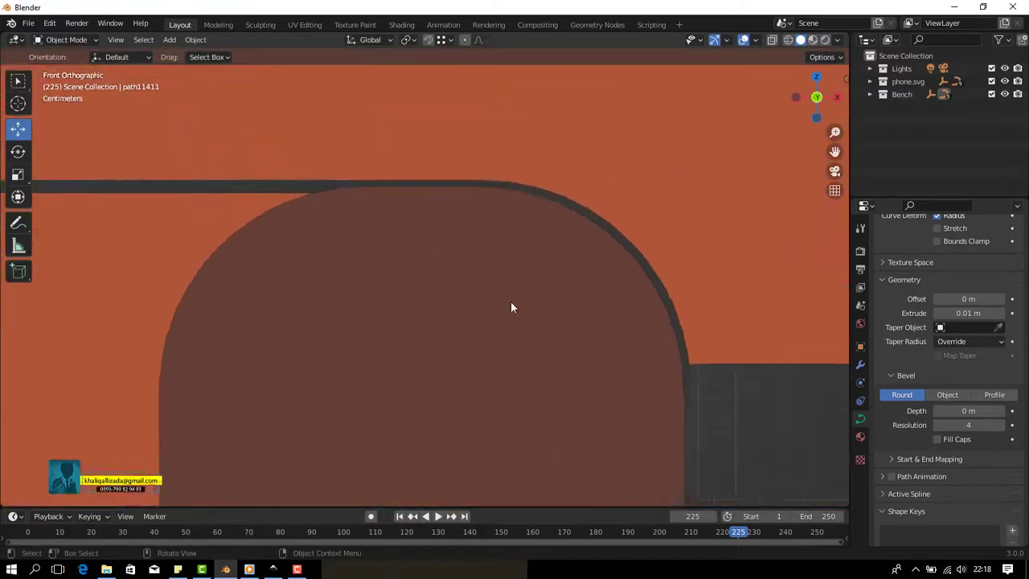
scroll(511, 308, "up", 2)
left_click(475, 148)
key("g")
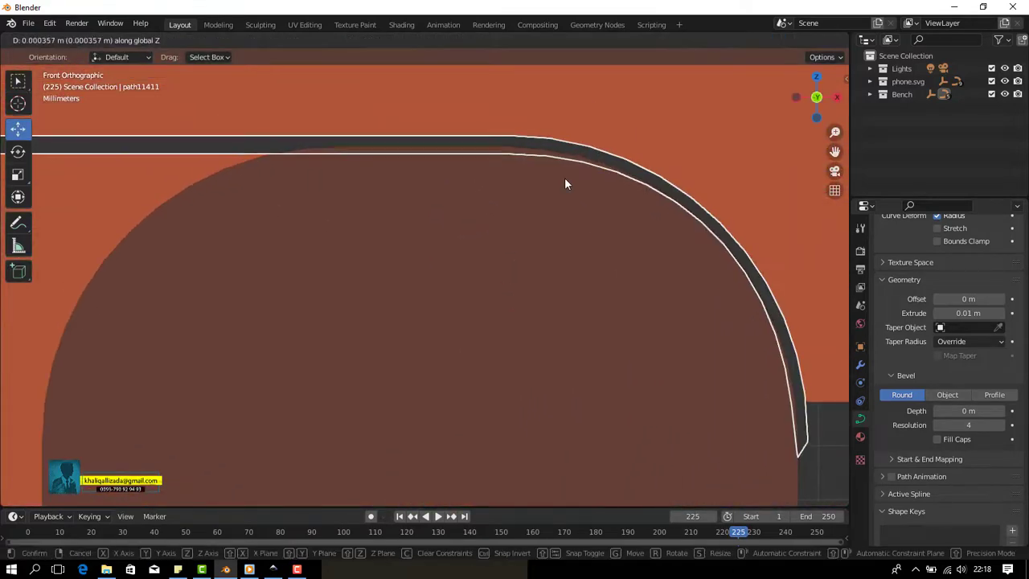
left_click(565, 184)
scroll(564, 184, "down", 3)
scroll(564, 184, "down", 3)
mouse_move(574, 242)
middle_mouse_down()
mouse_move(614, 260)
mouse_move(606, 198)
mouse_move(506, 254)
mouse_move(655, 265)
mouse_move(547, 244)
middle_mouse_up()
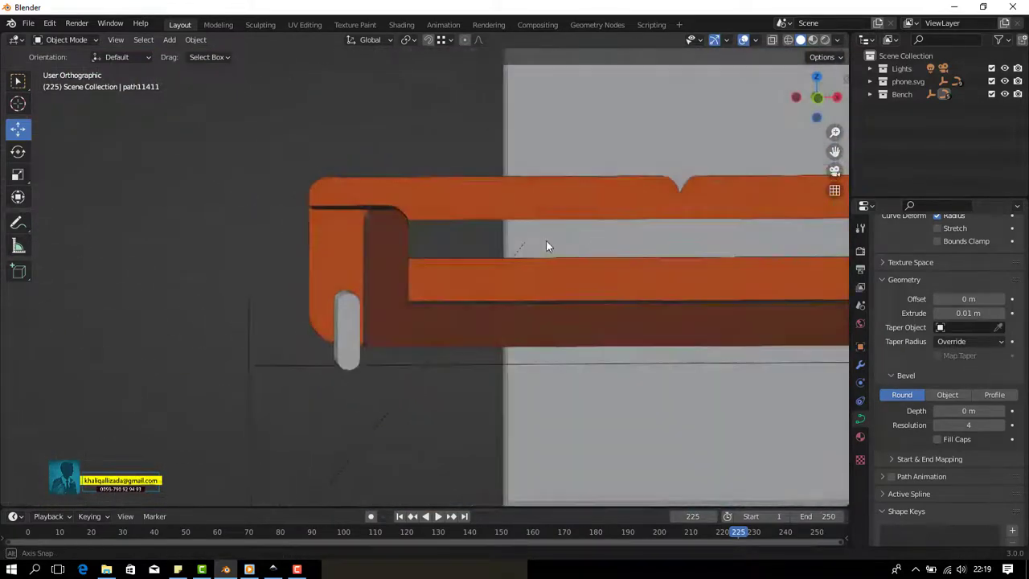
Select the small rounded block and orbit to a 3D view of phone and bench.
scroll(537, 252, "up", 3)
left_click(527, 254)
scroll(560, 290, "down", 2)
mouse_move(560, 290)
middle_mouse_down()
mouse_move(566, 304)
mouse_move(557, 278)
middle_mouse_up()
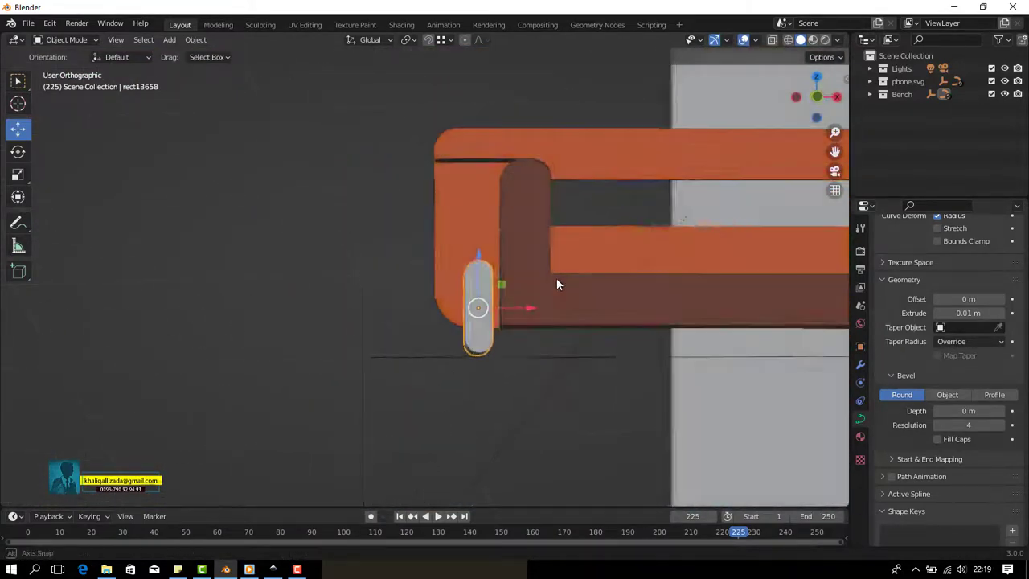
scroll(557, 279, "down", 3)
mouse_move(461, 247)
middle_mouse_down()
mouse_move(674, 251)
mouse_move(467, 269)
mouse_move(356, 293)
middle_mouse_up()
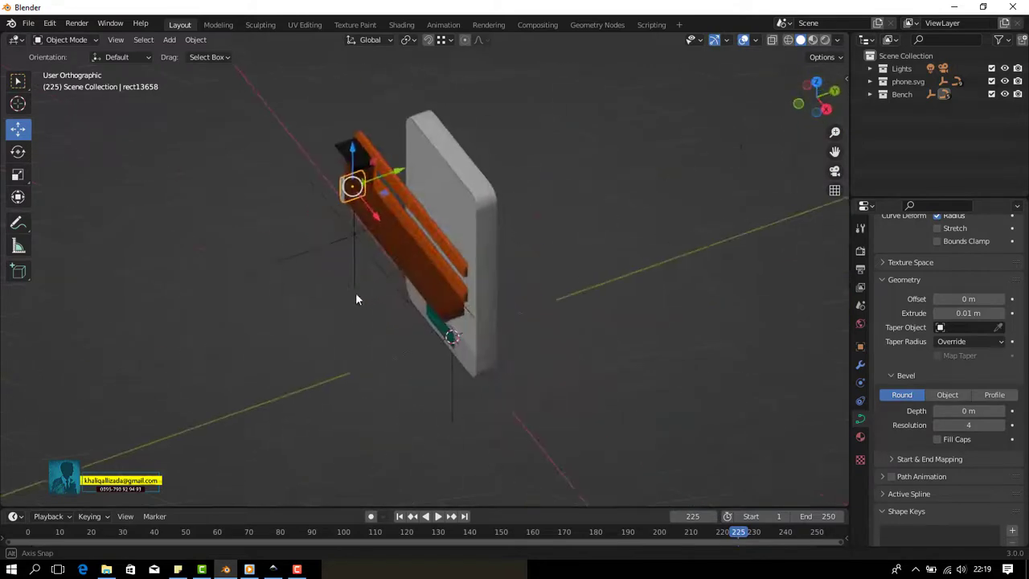
Select the bench's seat box and try a Z scale, then cancel and undo it.
left_click(355, 293)
scroll(424, 283, "up", 2)
scroll(424, 283, "down", 2)
middle_click_drag(424, 283, 546, 307)
key("s")
key("z")
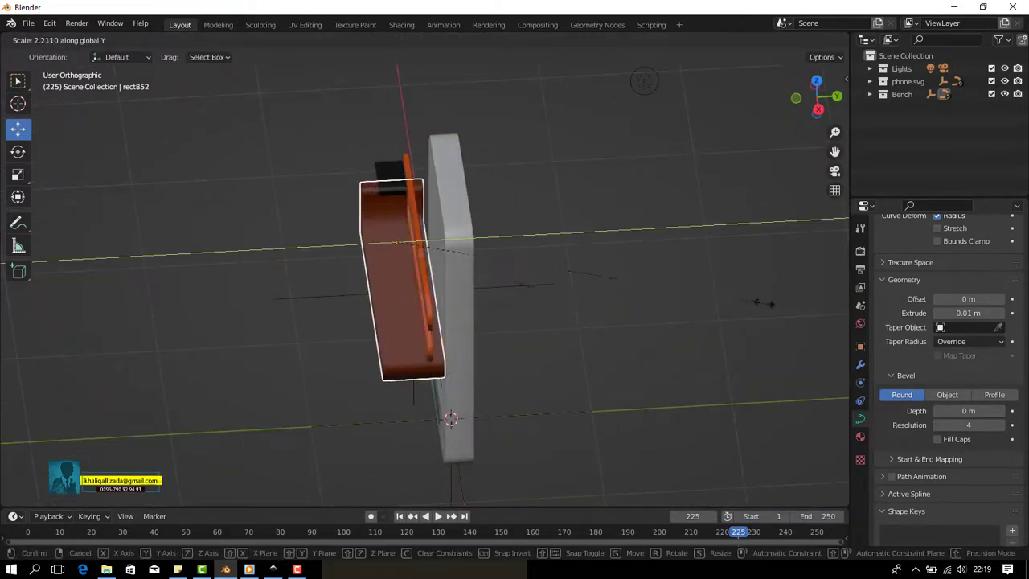
key("Escape")
key("ctrl+z")
In top view, stretch the dark edge strip along Y and align it with the box top.
key("KP_7")
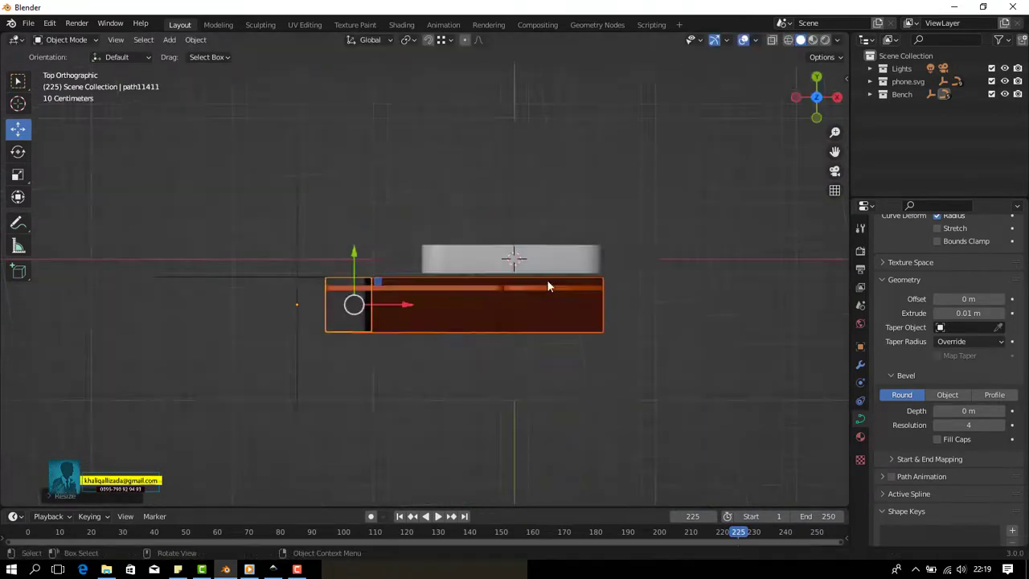
key("s")
key("y")
left_click(632, 446)
scroll(546, 293, "up", 3)
key("g")
key("y")
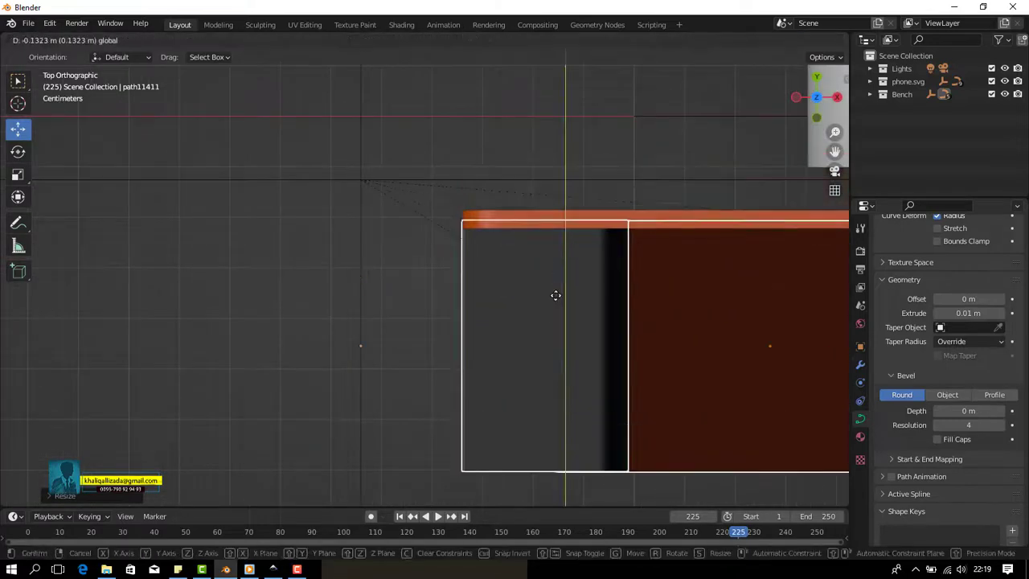
left_click(555, 294)
scroll(538, 312, "down", 3)
middle_click_drag(539, 312, 613, 160)
Move the rounded block rect13658 along Y and stretch it about 2.38× in Y.
scroll(613, 160, "up", 3)
left_click(474, 283)
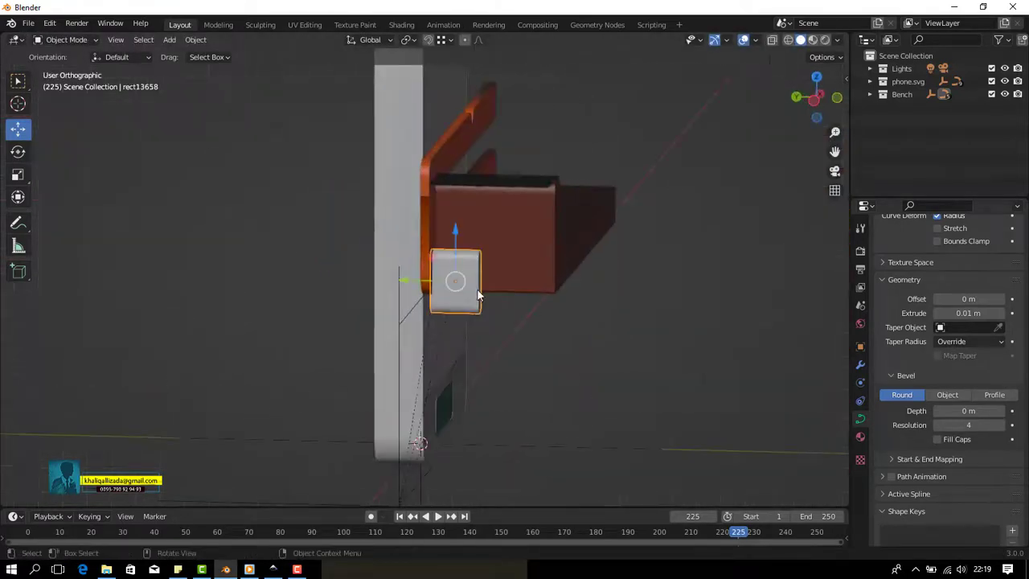
key("g")
key("y")
left_click(656, 336)
middle_click_drag(656, 336, 582, 290)
key("s")
key("y")
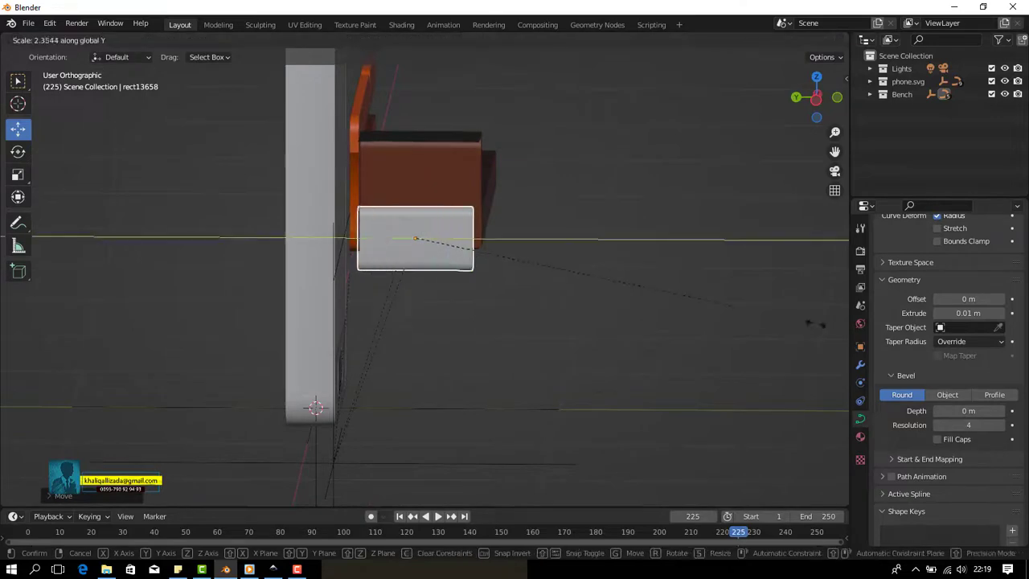
left_click(640, 241)
scroll(562, 184, "up", 3)
mouse_move(640, 241)
middle_mouse_down()
mouse_move(562, 184)
mouse_move(597, 248)
middle_mouse_up()
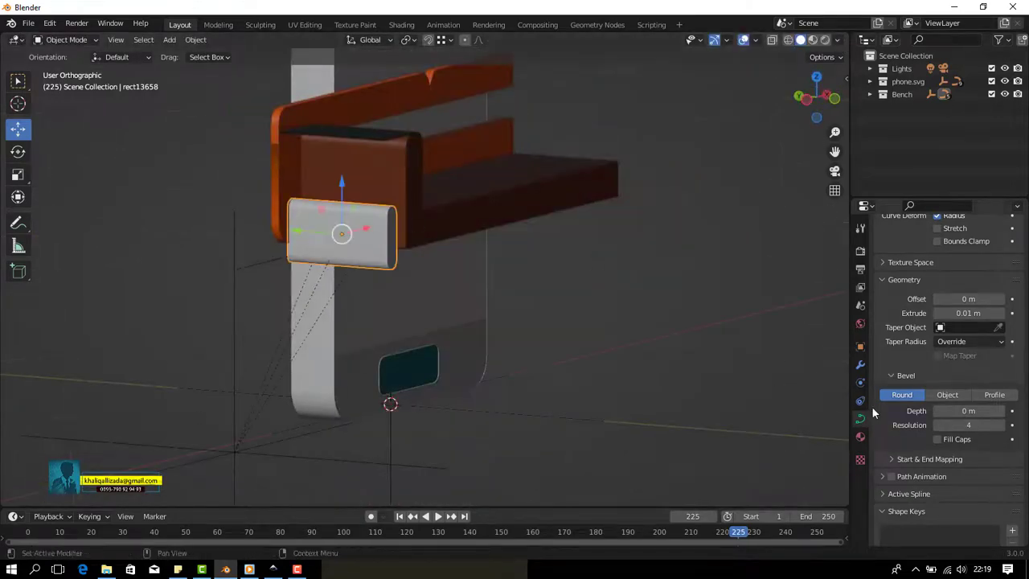
Assign the SVGMat.008 material to the small rounded block.
left_click(860, 437)
left_click(888, 304)
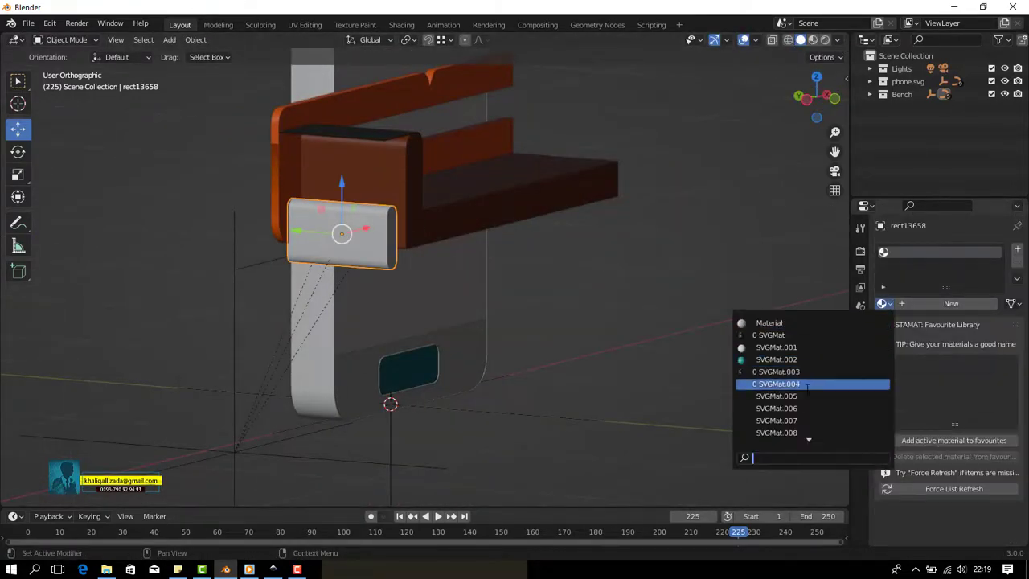
scroll(772, 426, "down", 2)
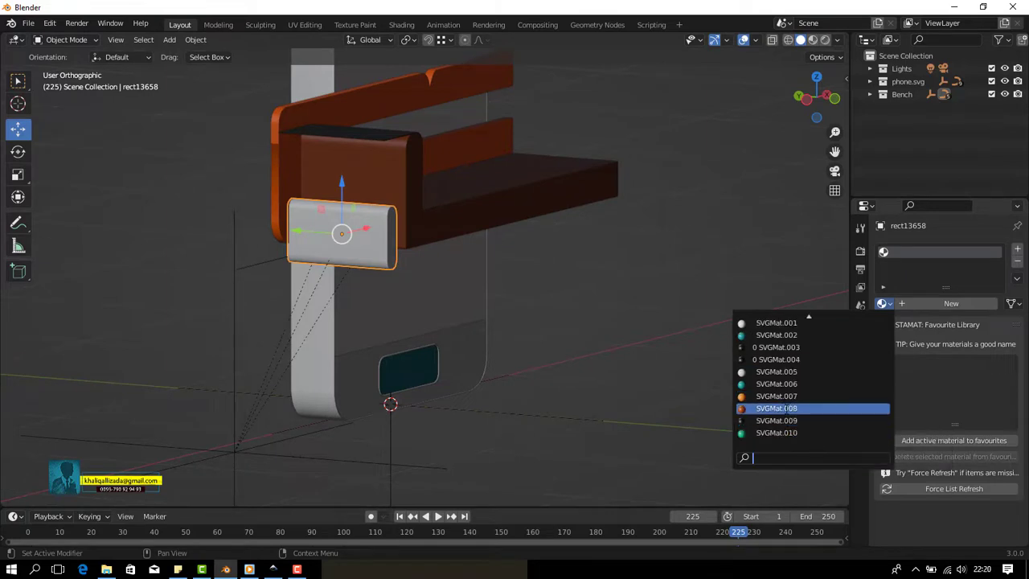
left_click(777, 408)
mouse_move(777, 408)
middle_mouse_down()
mouse_move(631, 317)
mouse_move(552, 325)
mouse_move(593, 356)
middle_mouse_up()
left_click(334, 191)
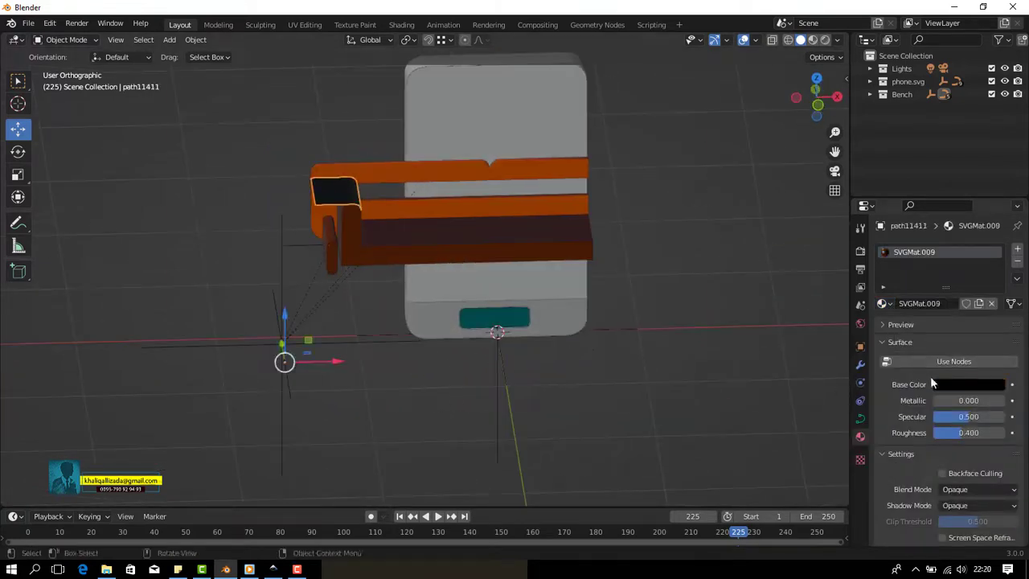
In Edit Mode, move an edge of the orange bench shape along X.
mouse_move(718, 239)
middle_mouse_down()
mouse_move(733, 206)
mouse_move(300, 217)
mouse_move(454, 214)
middle_mouse_up()
scroll(733, 206, "up", 4)
left_click(478, 191)
key("Tab")
scroll(570, 137, "up", 2)
middle_click_drag(571, 138, 503, 211)
left_click(481, 217)
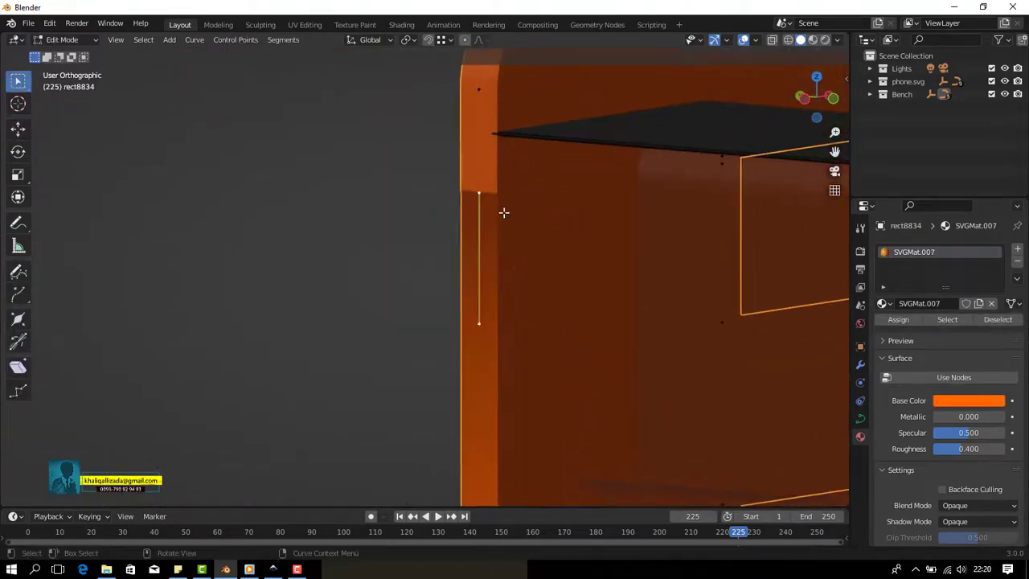
key("g")
key("x")
left_click(552, 276)
key("Tab")
mouse_move(551, 276)
middle_mouse_down()
mouse_move(551, 299)
mouse_move(482, 204)
mouse_move(523, 212)
middle_mouse_up()
With X-ray on, reshape the orange bench's top notch by moving its curve handle in front view.
key("alt+z")
key("Tab")
scroll(407, 301, "up", 3)
scroll(395, 260, "up", 2)
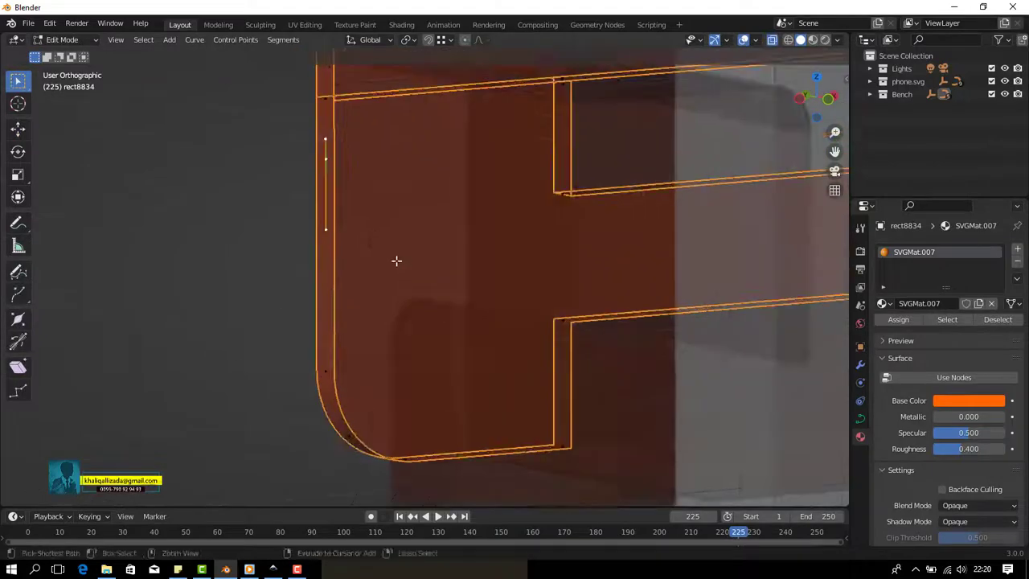
mouse_move(395, 260)
middle_mouse_down()
mouse_move(420, 234)
mouse_move(552, 260)
mouse_move(482, 218)
middle_mouse_up()
left_click(816, 97)
scroll(547, 269, "up", 3)
scroll(548, 269, "up", 3)
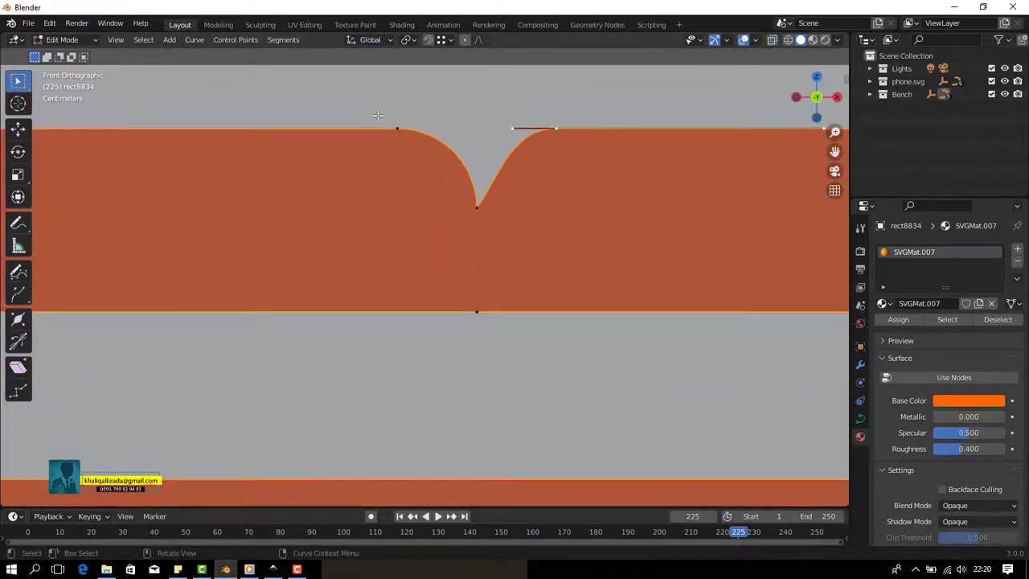
key("g")
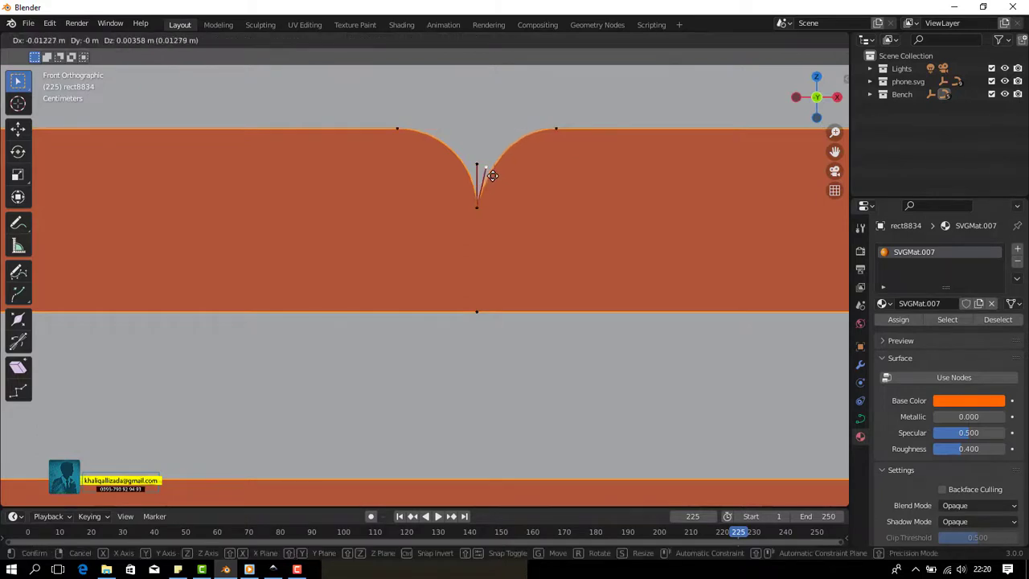
left_click(481, 168)
key("Tab")
scroll(531, 230, "down", 5)
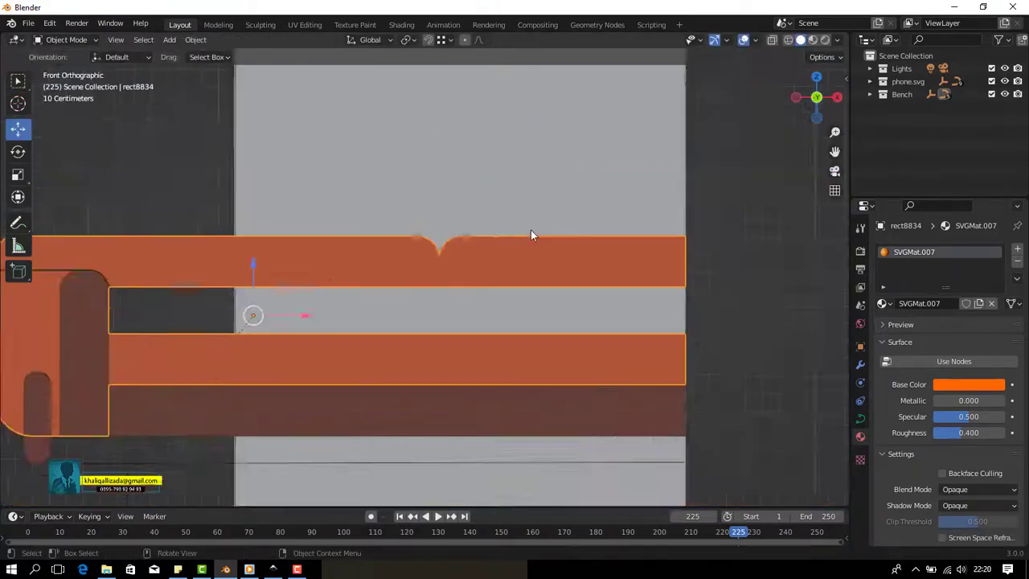
mouse_move(531, 230)
middle_mouse_down()
mouse_move(552, 334)
mouse_move(490, 298)
mouse_move(560, 264)
middle_mouse_up()
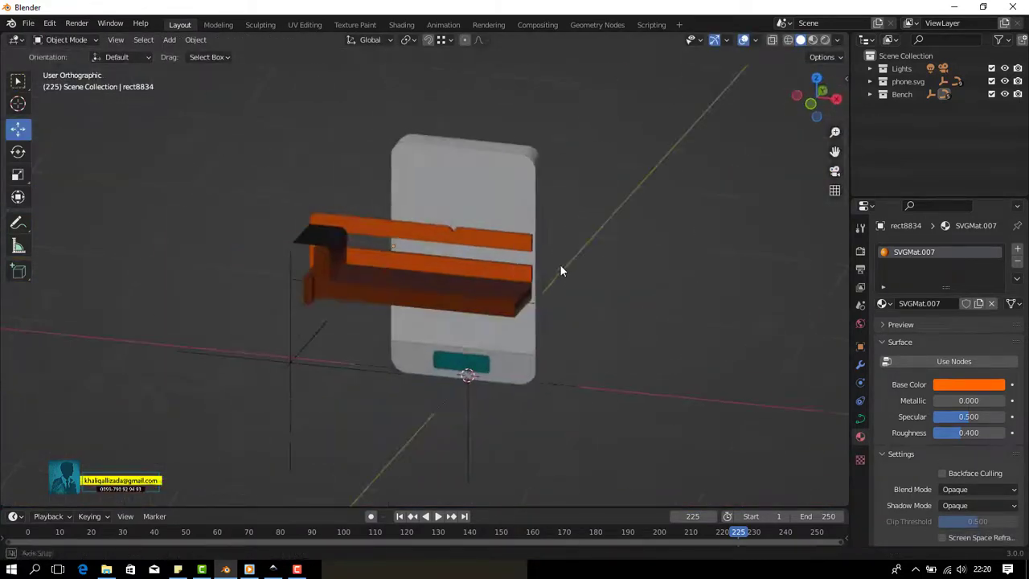
left_click(296, 569)
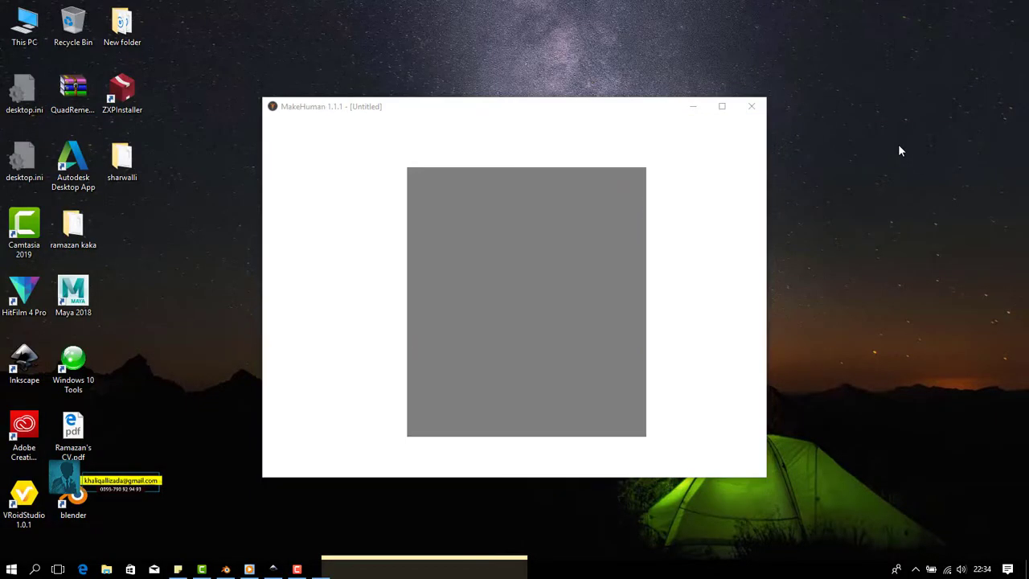
Dismiss MakeHuman's startup warning and drag the Gender slider fully to female.
right_click(900, 147)
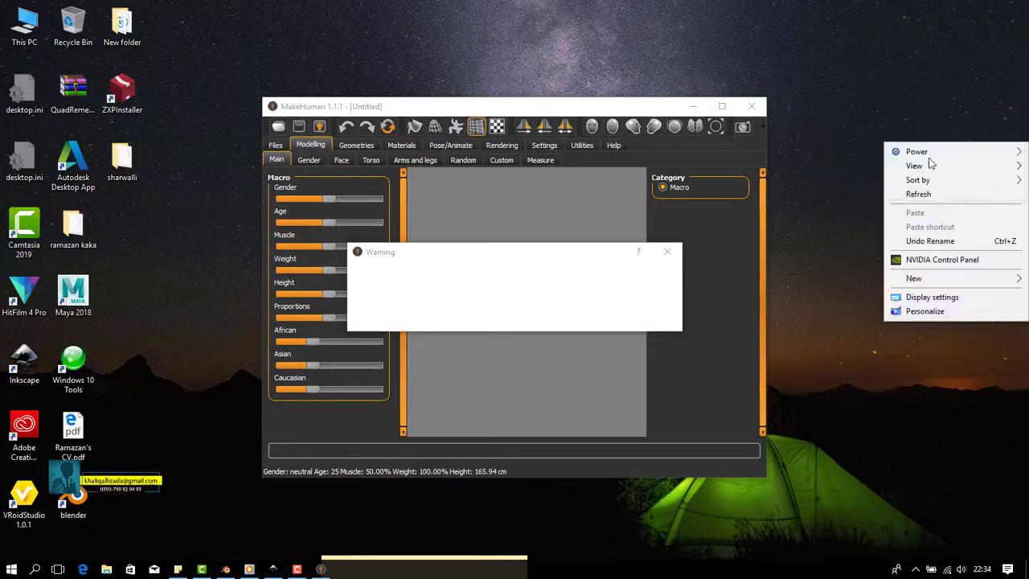
left_click(644, 318)
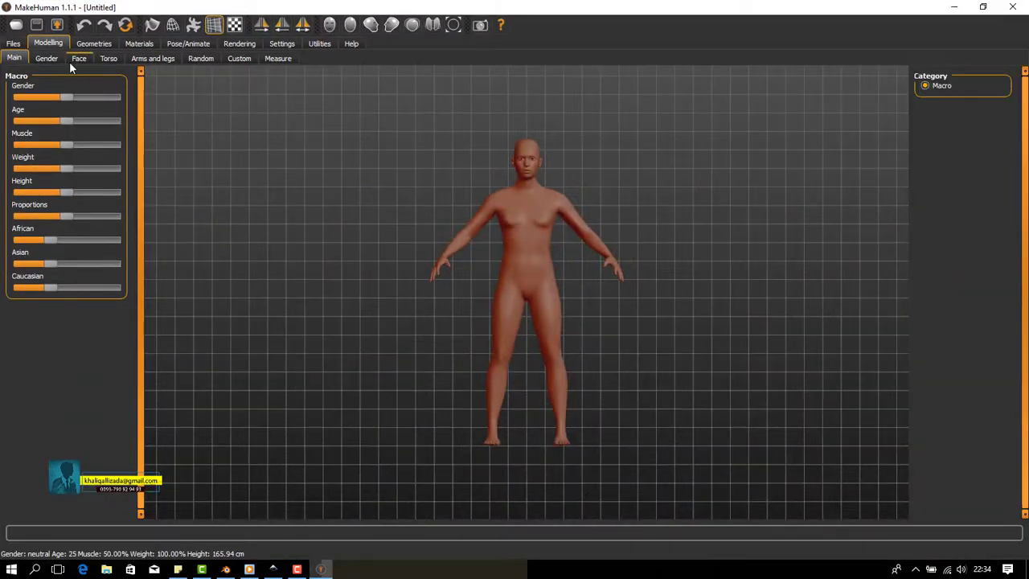
left_click(46, 59)
left_click(10, 59)
left_click(27, 97)
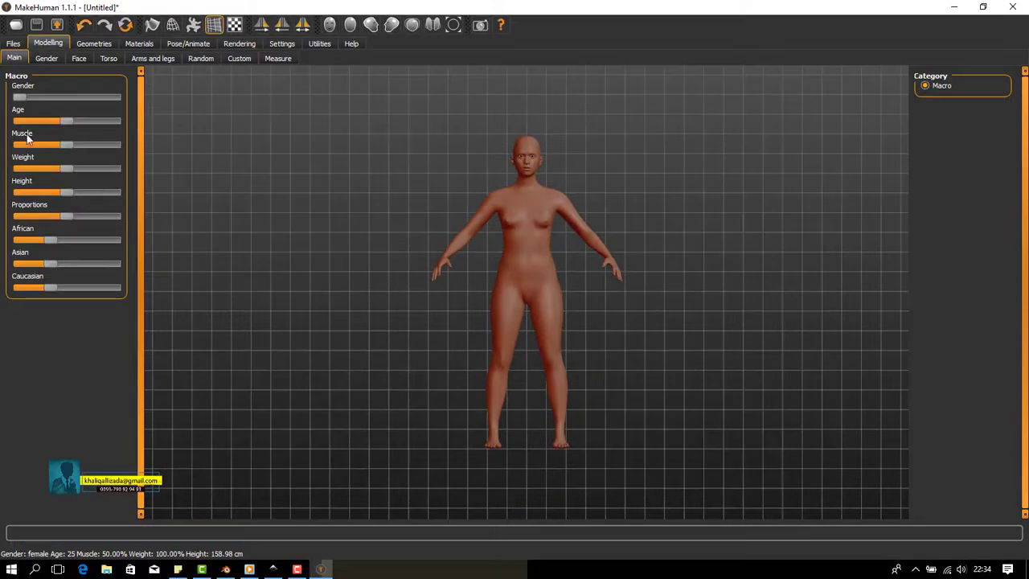
left_click(46, 57)
mouse_move(429, 244)
left_mouse_down()
mouse_move(698, 279)
mouse_move(478, 280)
left_mouse_up()
Browse the face, torso, randomize, custom and measurement settings, then bring up the clothes library.
left_click(15, 58)
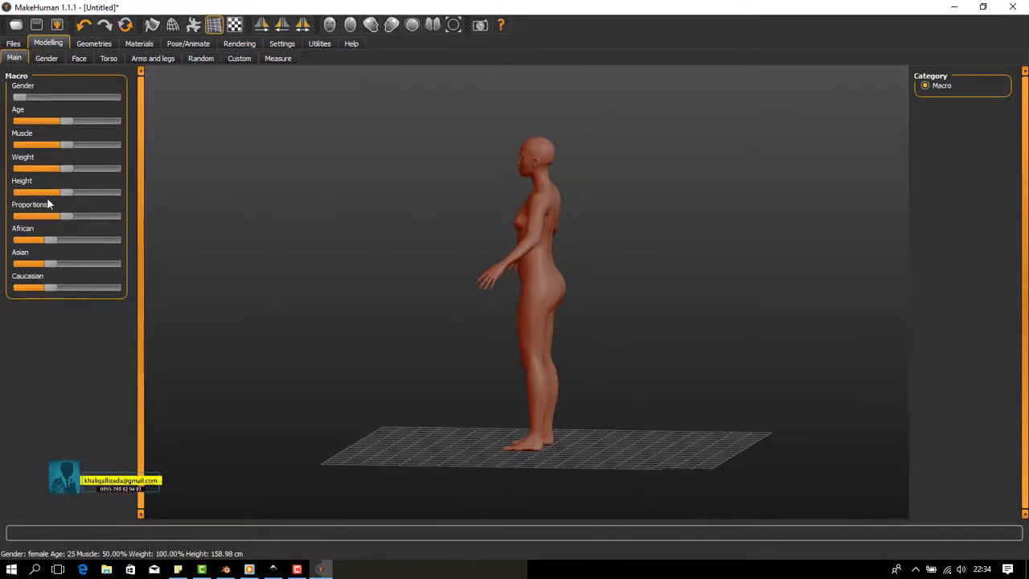
left_click(76, 59)
left_click(108, 59)
left_click(201, 58)
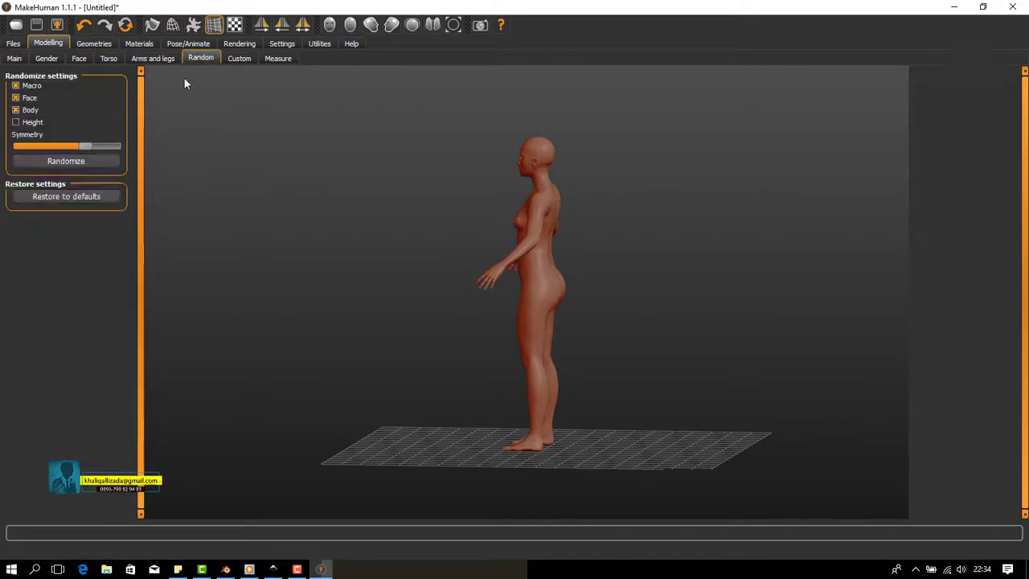
left_click(239, 58)
left_click(277, 58)
left_click(93, 44)
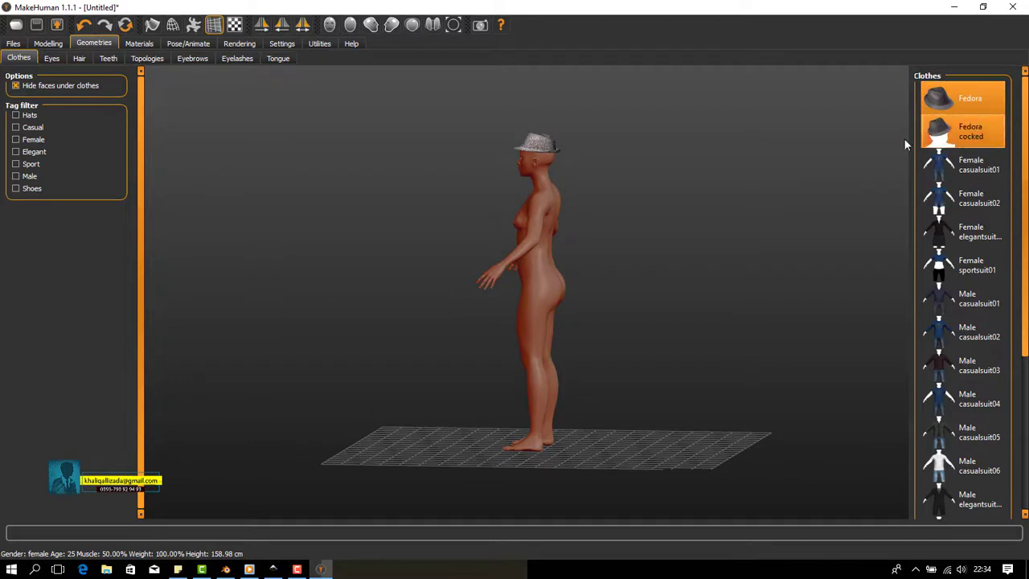
Dress the figure in the male elegant suit after trying the female one.
left_click_drag(663, 218, 614, 269)
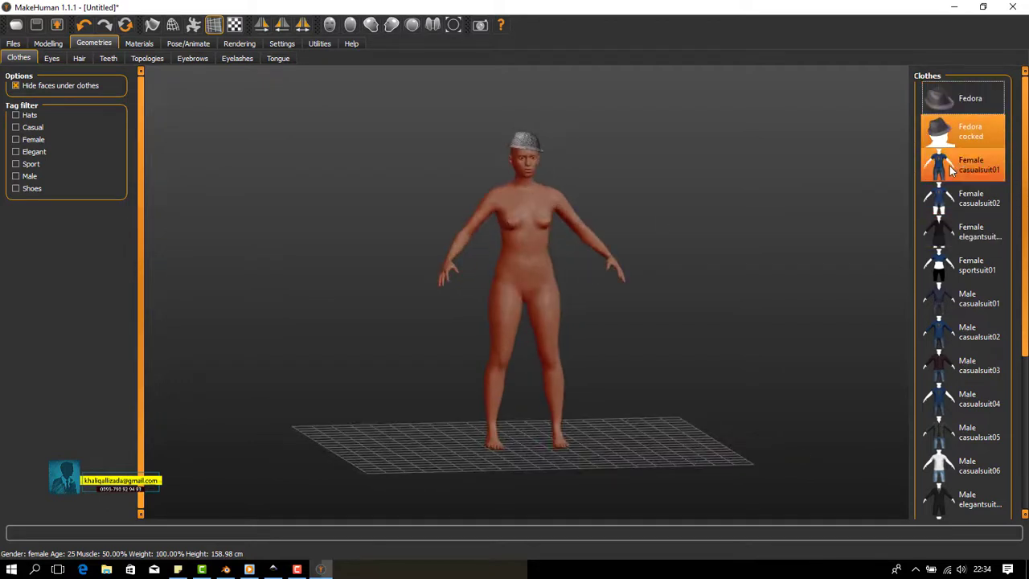
left_click(961, 232)
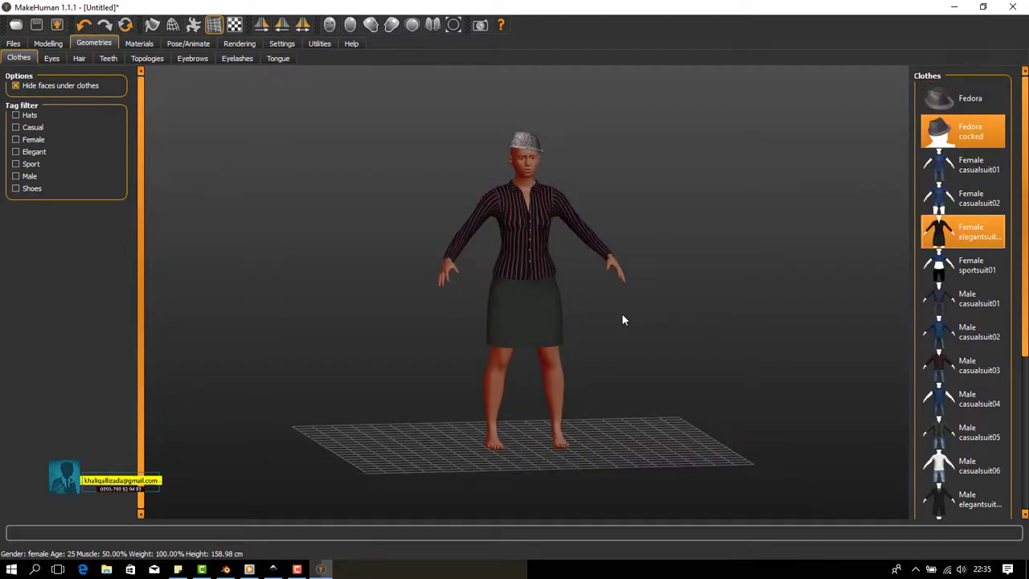
mouse_move(621, 320)
left_mouse_down()
mouse_move(726, 306)
mouse_move(609, 306)
left_mouse_up()
scroll(1026, 305, "down", 2)
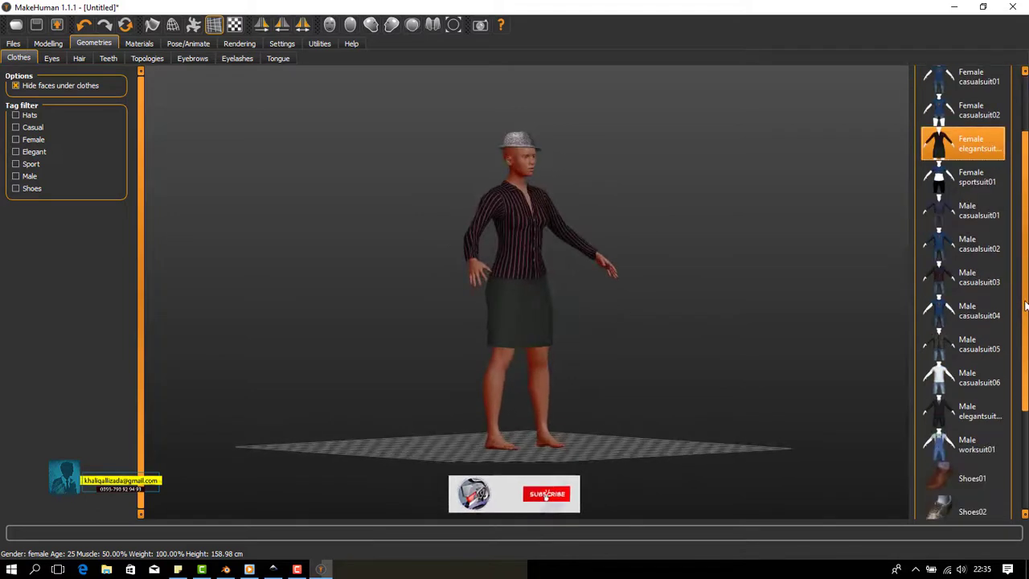
left_click(939, 410)
Shift the Gender slider toward male and put Shoes03 on the figure.
left_click(46, 43)
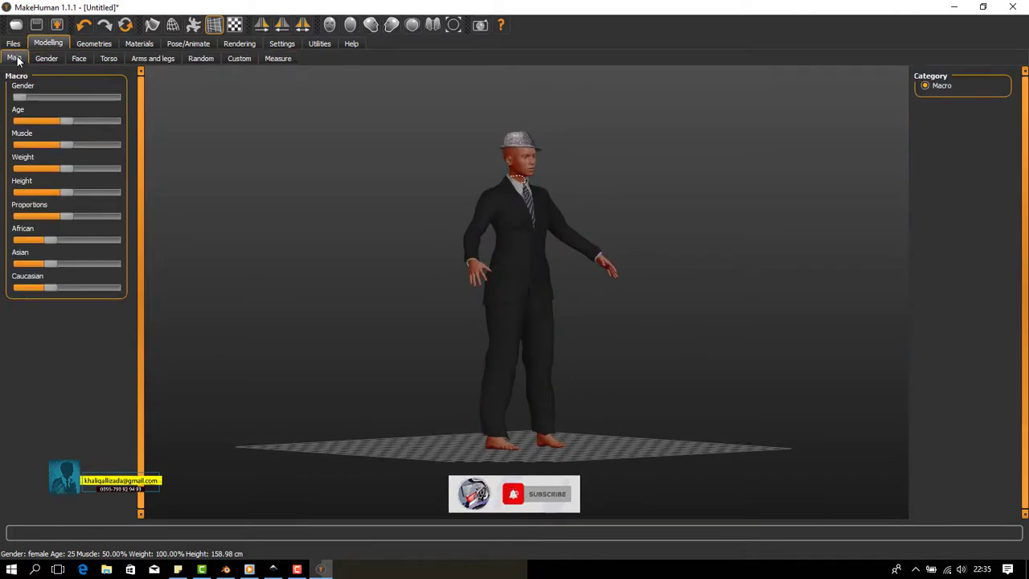
left_click_drag(48, 98, 78, 98)
mouse_move(467, 201)
left_mouse_down()
mouse_move(619, 244)
mouse_move(969, 98)
left_mouse_up()
left_click(93, 44)
scroll(1023, 386, "down", 4)
left_click(944, 406)
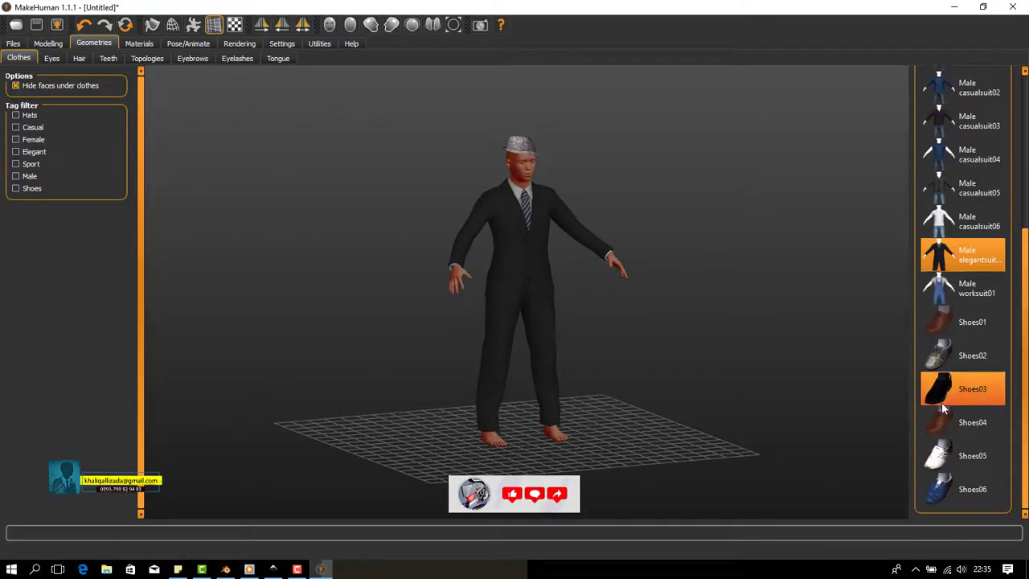
mouse_move(630, 244)
left_mouse_down()
mouse_move(592, 224)
mouse_move(475, 224)
mouse_move(508, 251)
mouse_move(999, 372)
left_mouse_up()
Try the Young asian male, Young caucasian male and male2 skins.
left_click(140, 44)
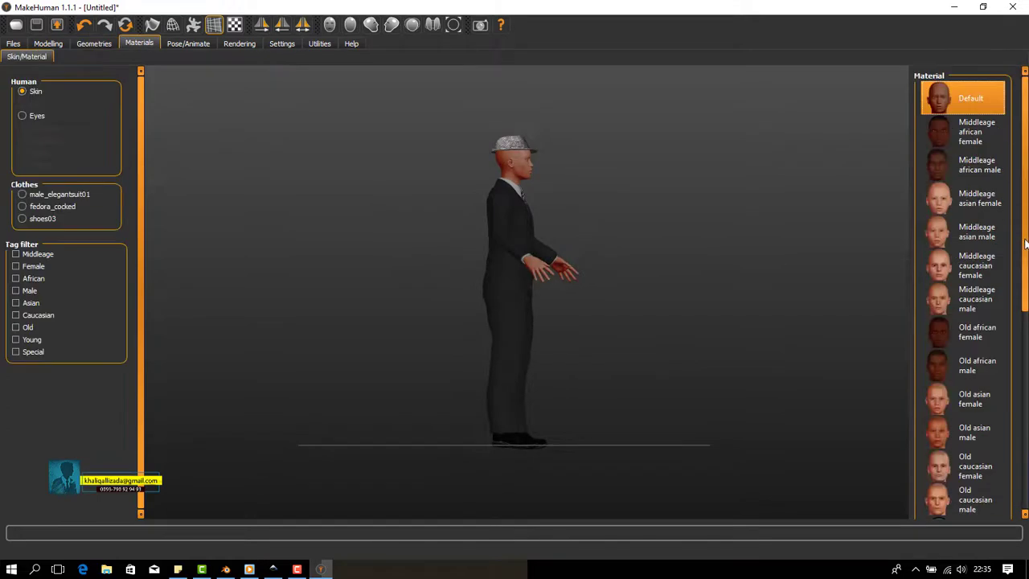
scroll(965, 362, "down", 3)
scroll(969, 402, "down", 2)
left_click(973, 416)
left_click(967, 458)
scroll(965, 362, "down", 3)
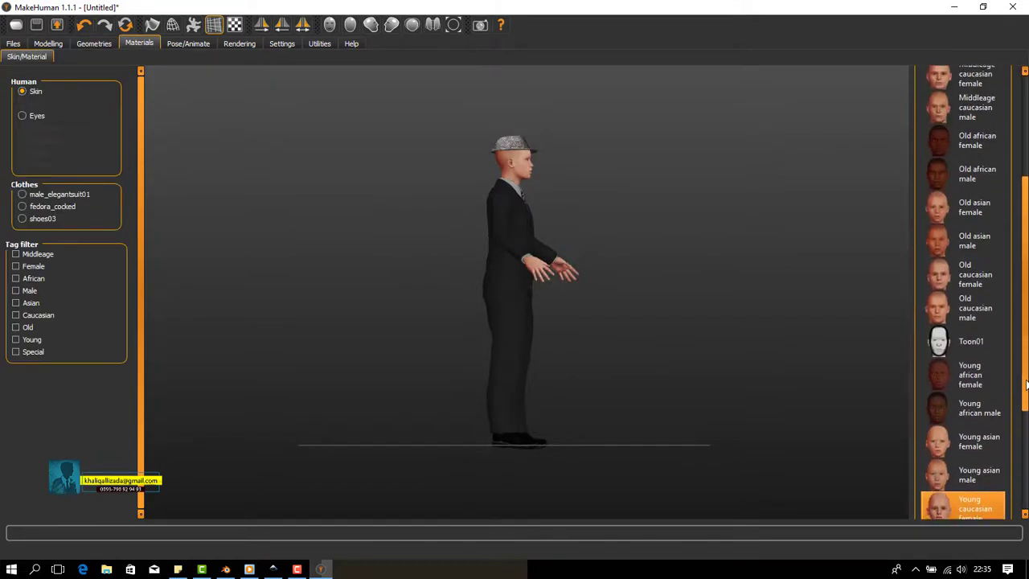
left_click(965, 422)
left_click_drag(834, 381, 546, 202)
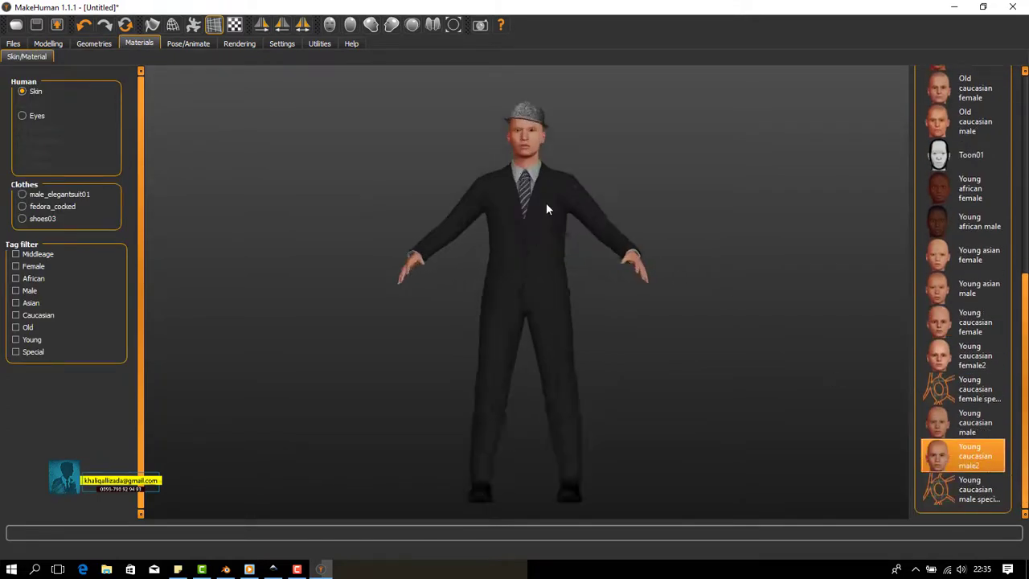
Apply the Young caucasian female skin, then bring up the eye geometry choices.
scroll(553, 136, "up", 3)
scroll(521, 135, "up", 2)
scroll(540, 199, "up", 2)
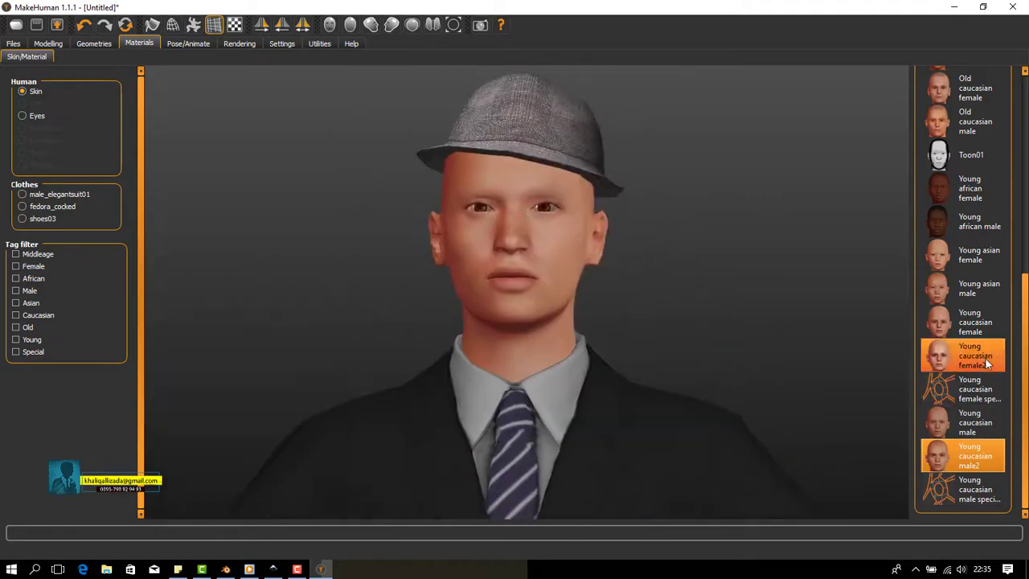
left_click(973, 323)
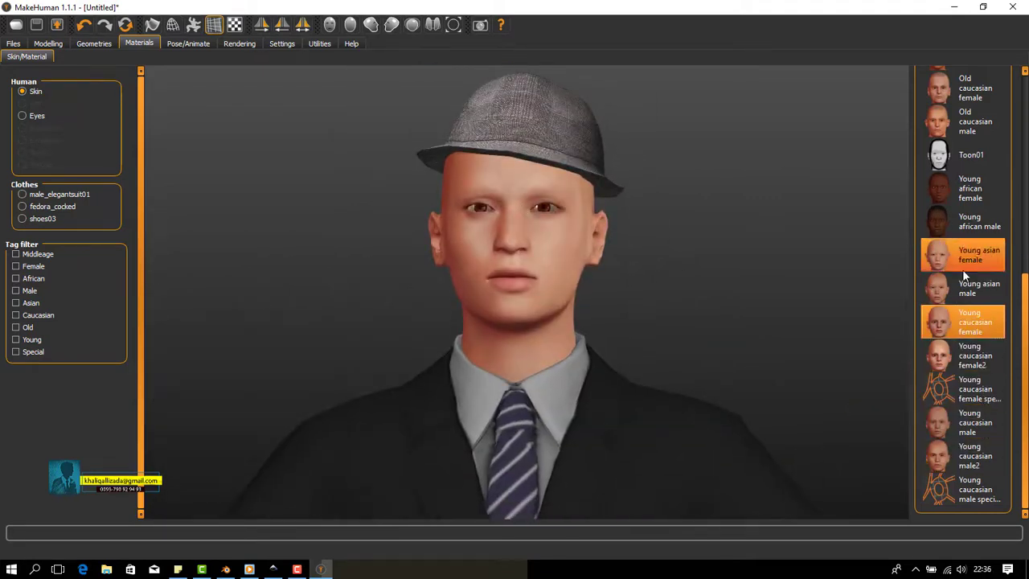
scroll(965, 120, "up", 5)
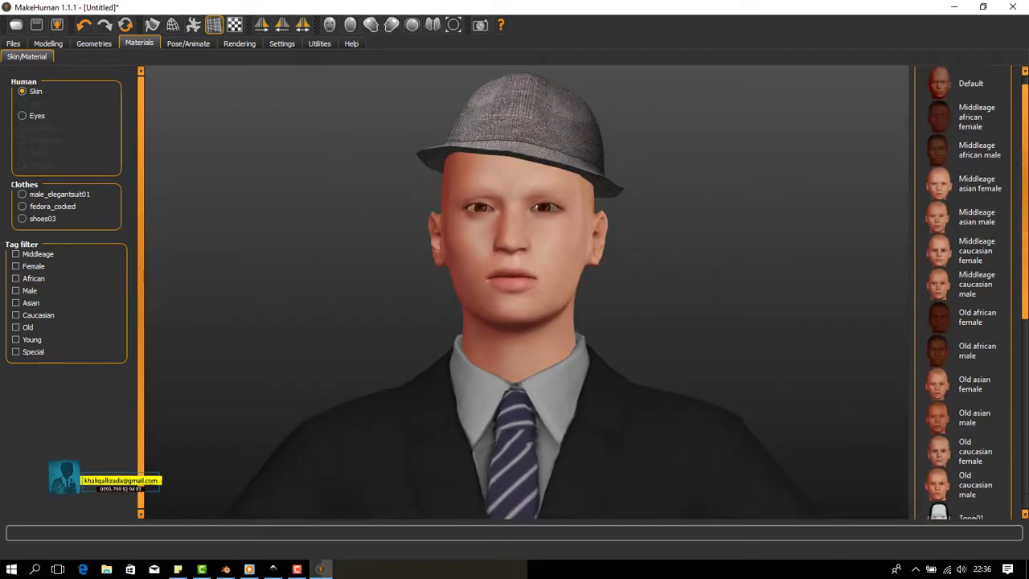
left_click(190, 44)
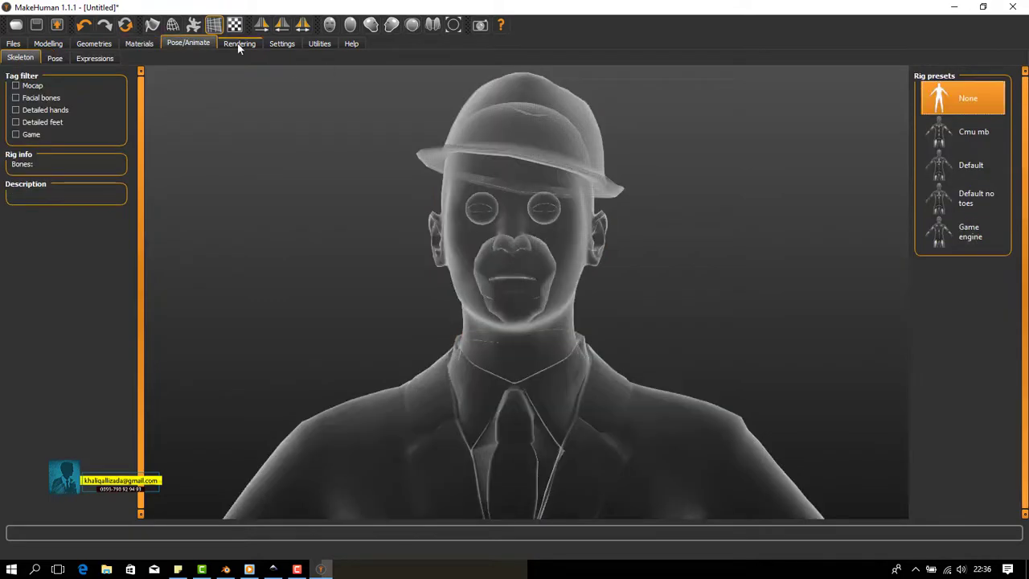
left_click(94, 44)
left_click(59, 57)
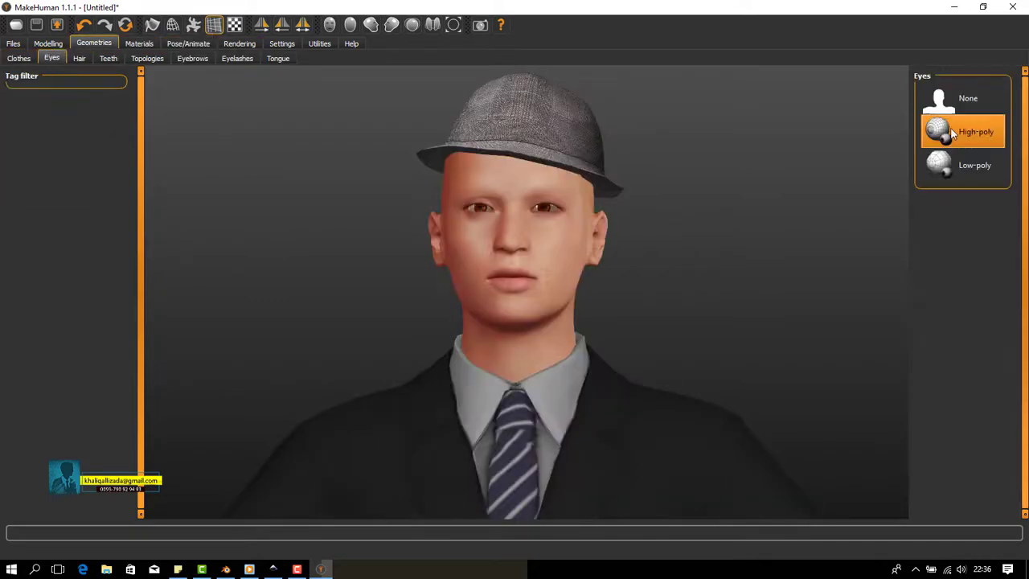
Give the figure Short04 hair after trying Short02.
left_click(81, 59)
left_click(965, 365)
left_click(961, 429)
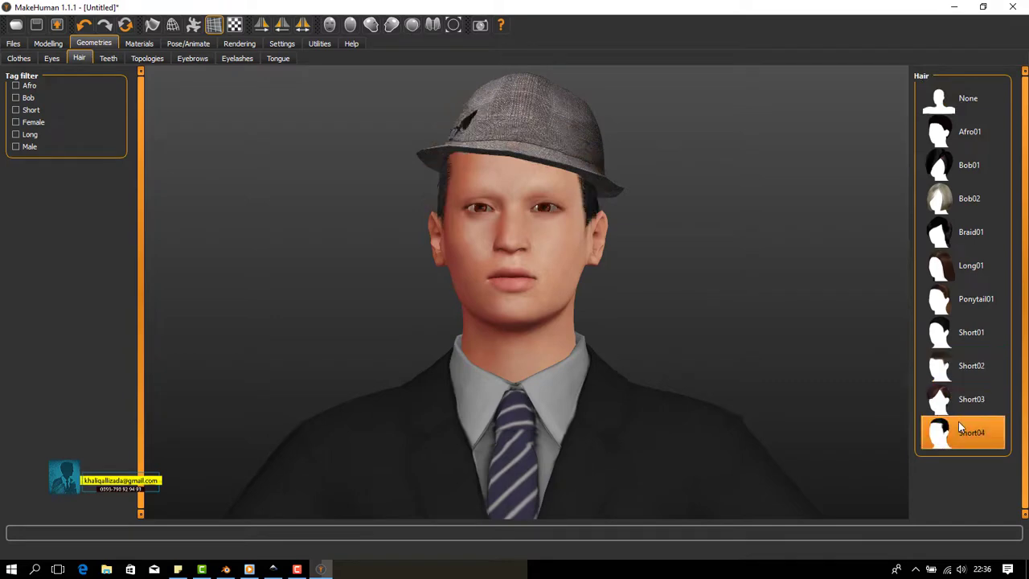
mouse_move(488, 254)
left_mouse_down()
mouse_move(621, 276)
mouse_move(378, 271)
mouse_move(479, 362)
mouse_move(354, 259)
mouse_move(491, 266)
mouse_move(308, 161)
left_mouse_up()
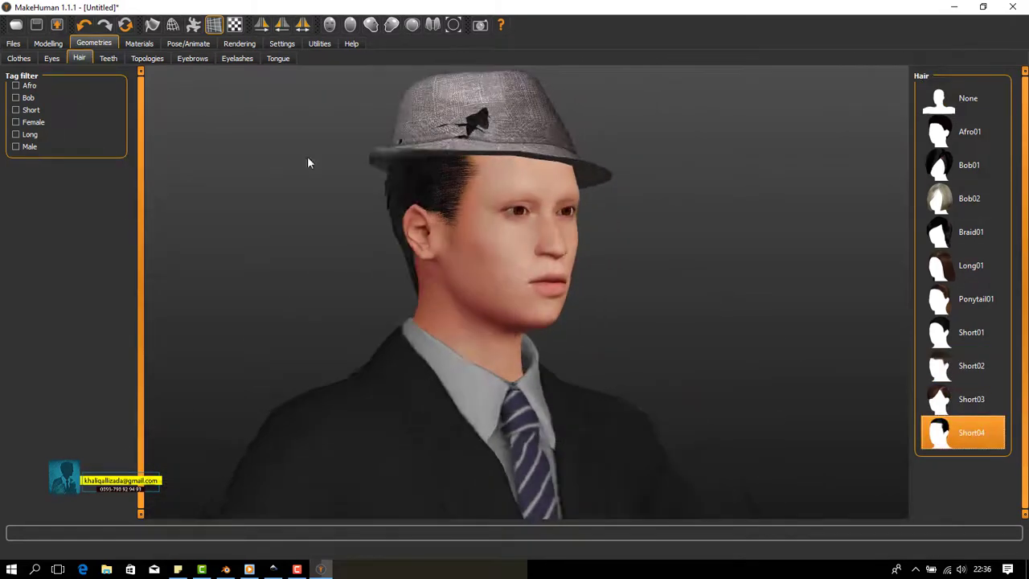
Try the Female1605 and Male muscle 13290 proxy topologies, leaving topology at None.
left_click(108, 57)
left_click(145, 58)
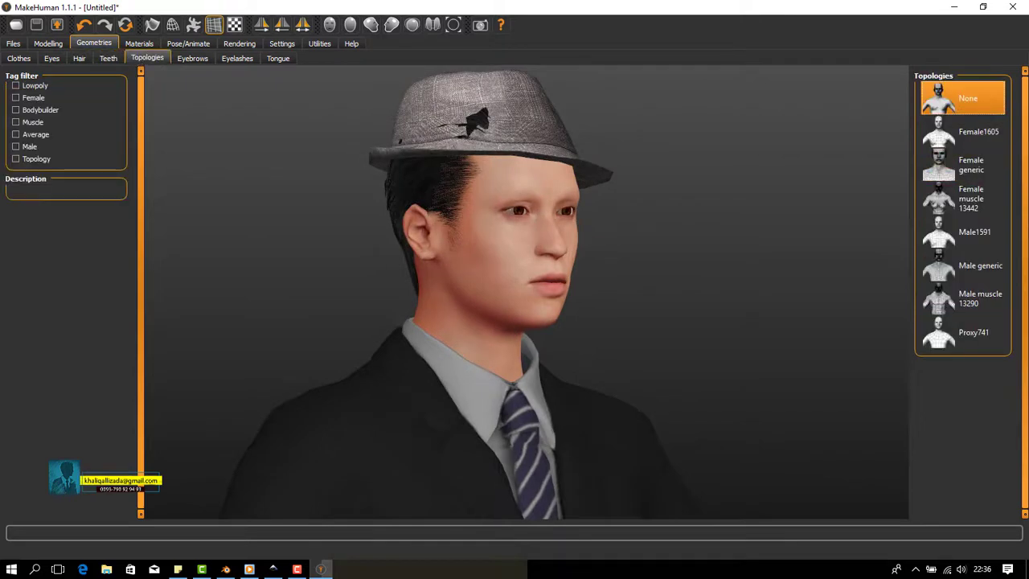
left_click(962, 143)
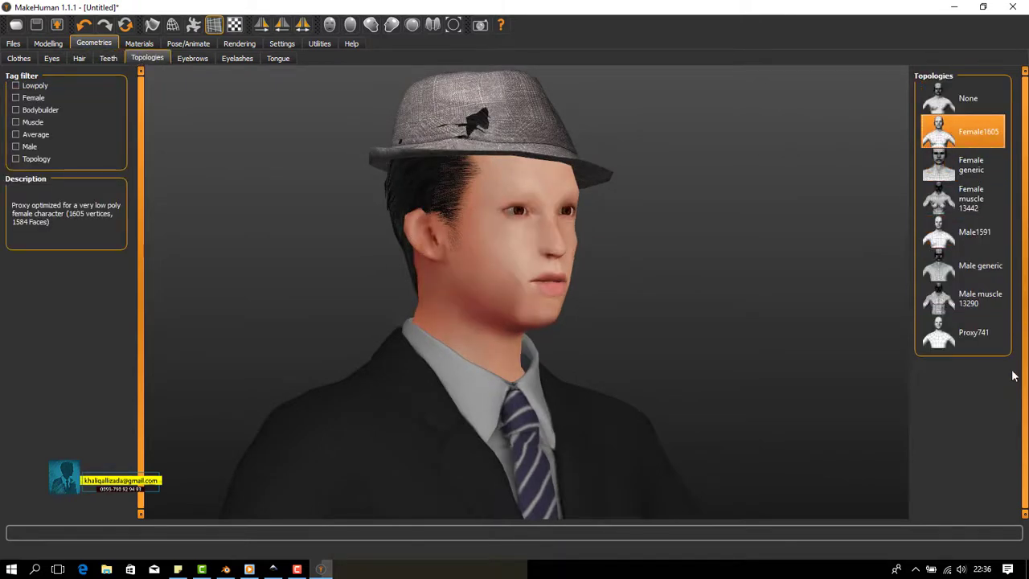
left_click(964, 101)
left_click(968, 140)
left_click(965, 298)
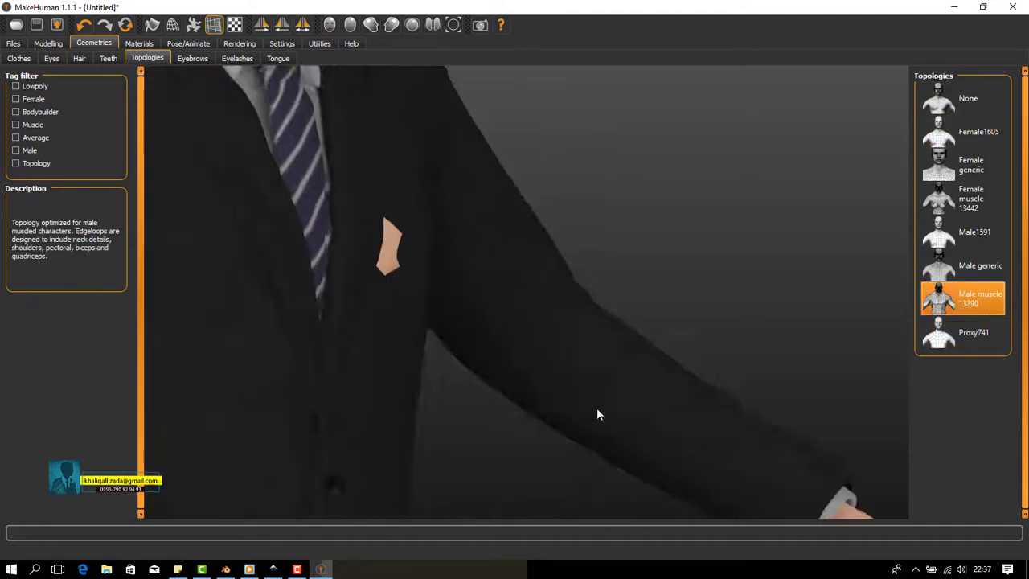
left_click(965, 98)
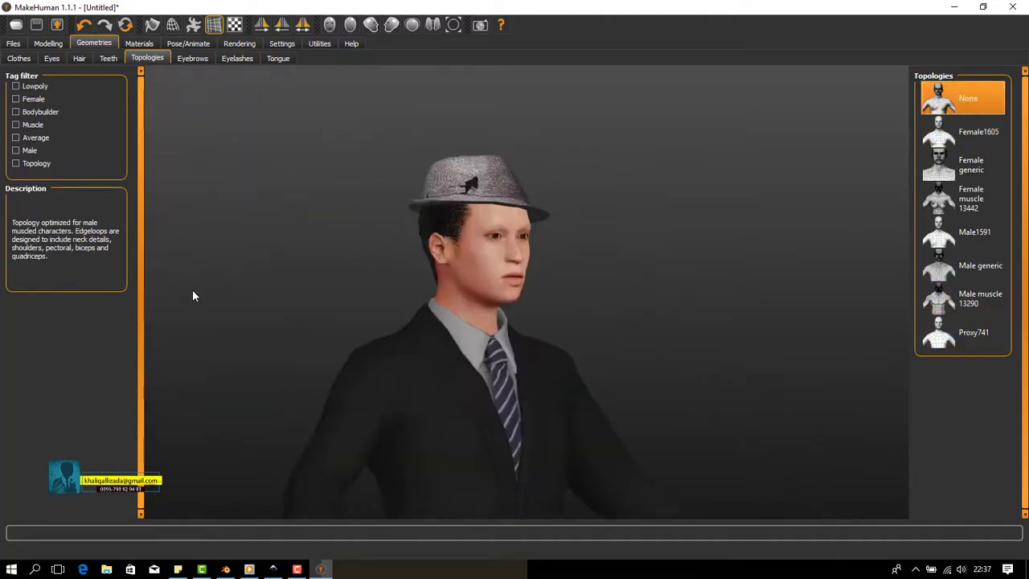
Apply a different eyebrow style and add Tongue01 to the figure.
left_click(185, 60)
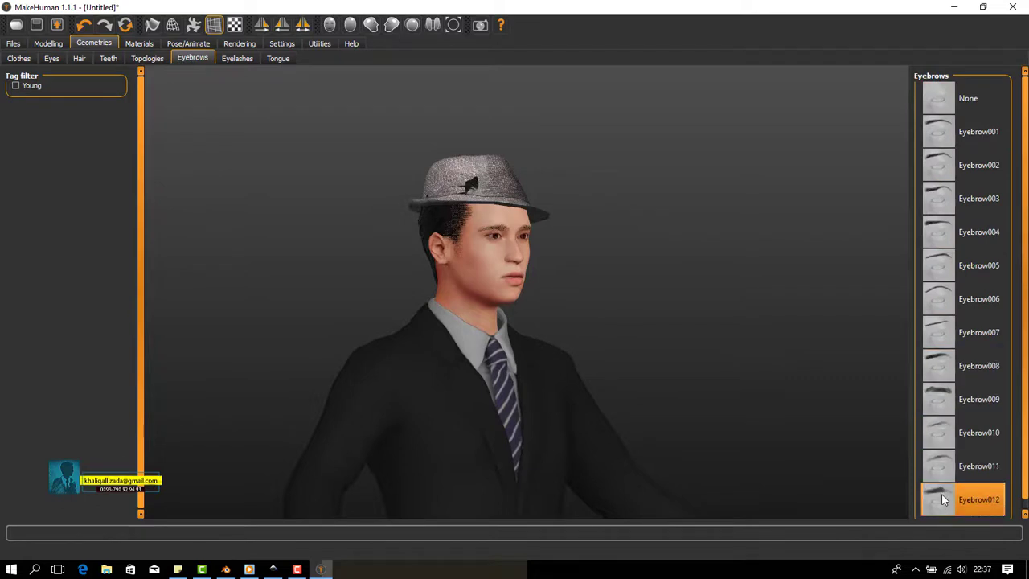
left_click(940, 408)
left_click(228, 56)
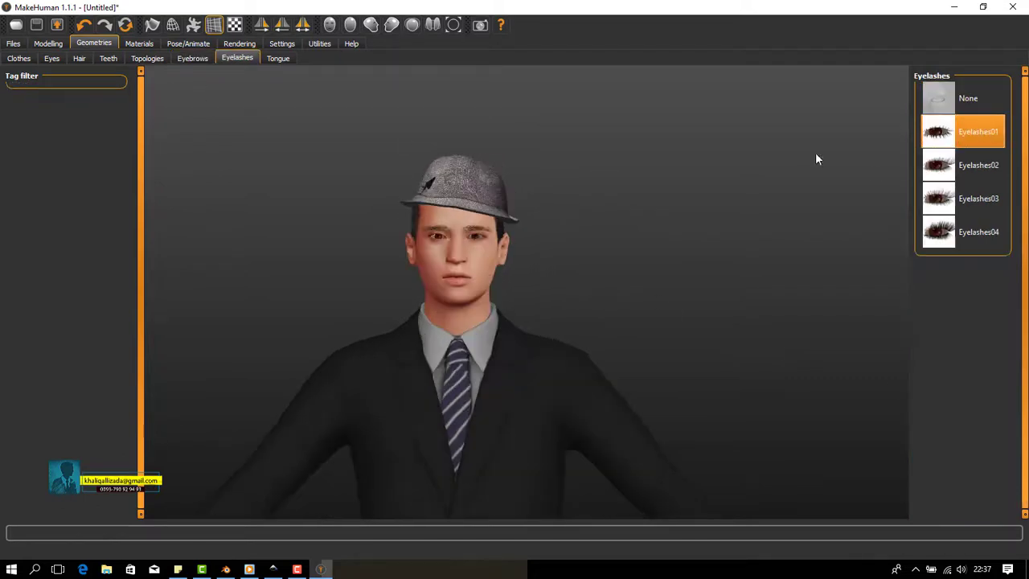
left_click(282, 59)
left_click(964, 131)
Add the Default skeleton and orbit to examine the leg bones.
left_click(179, 46)
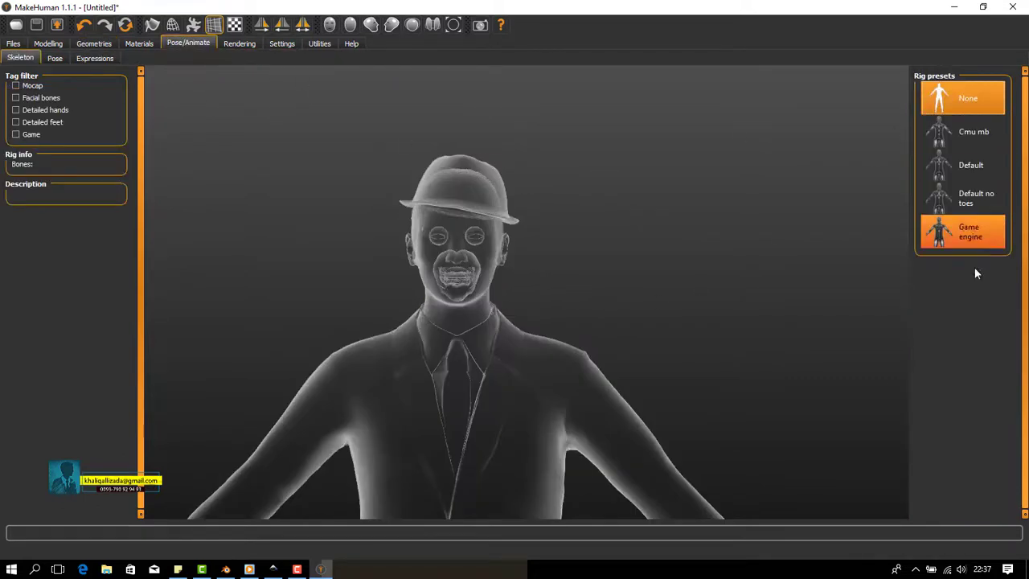
left_click(978, 170)
left_click_drag(749, 245, 544, 172)
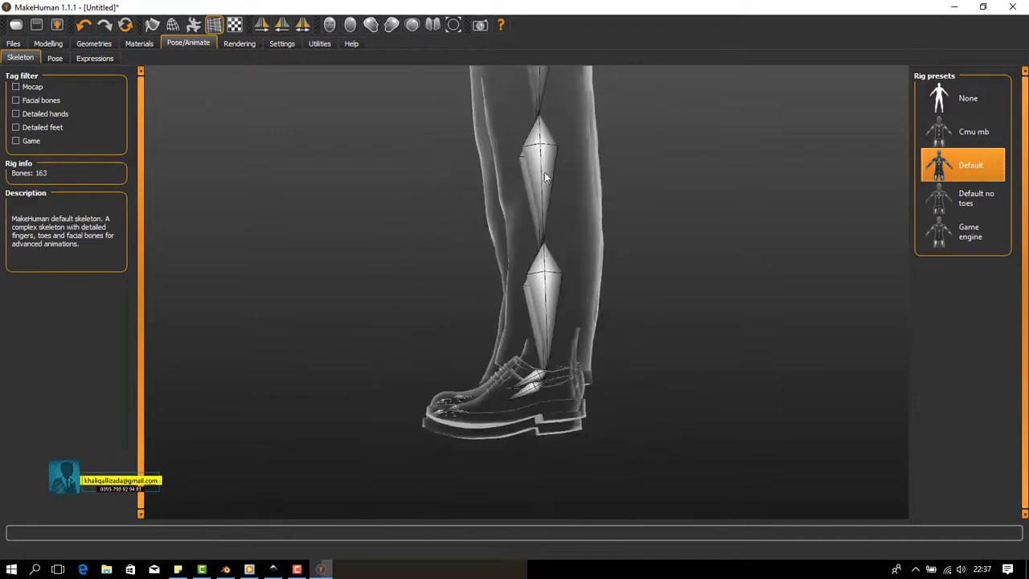
scroll(537, 393, "down", 5)
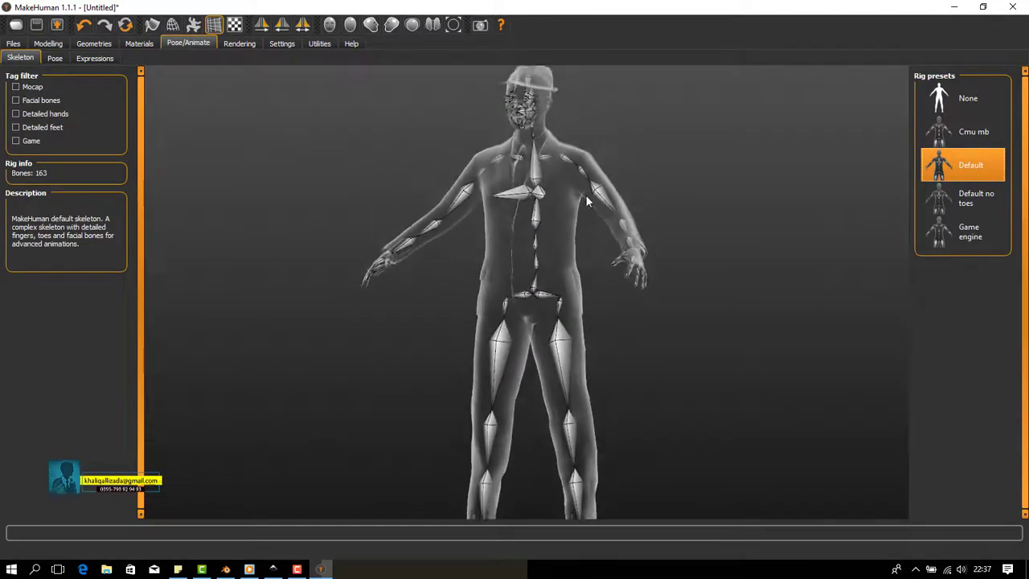
left_click_drag(845, 165, 576, 163)
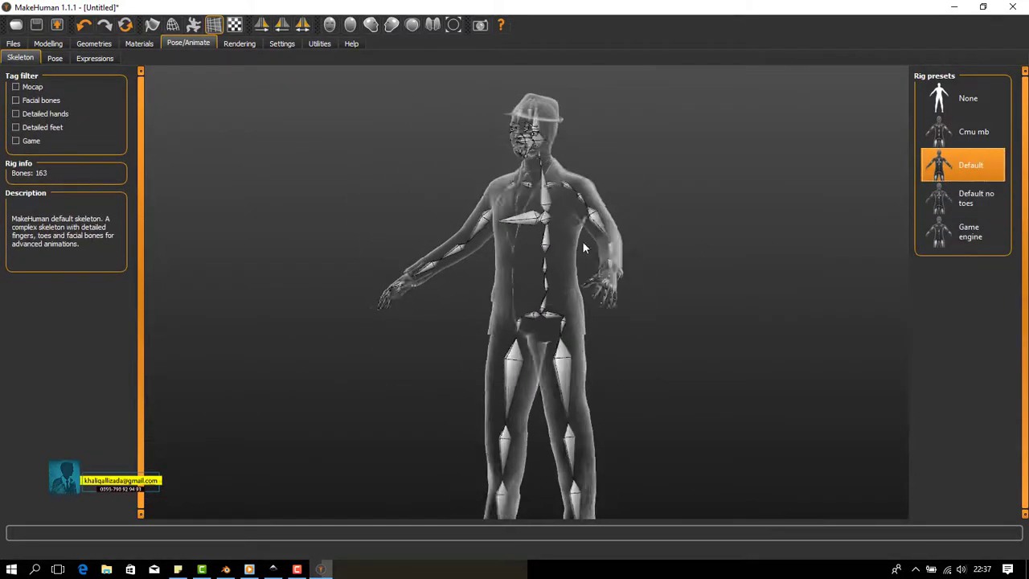
scroll(643, 241, "up", 5)
Try the Default no toes and Game engine rigs, then settle on the 31-bone Cmu mb skeleton.
left_click(974, 197)
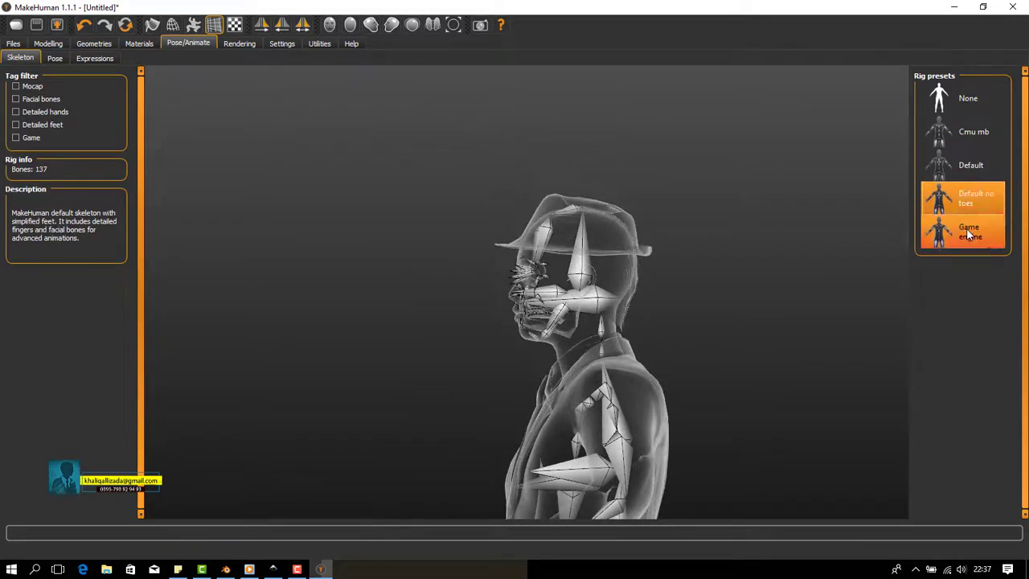
left_click(969, 232)
scroll(581, 290, "down", 3)
scroll(574, 360, "down", 3)
left_click_drag(561, 323, 490, 373)
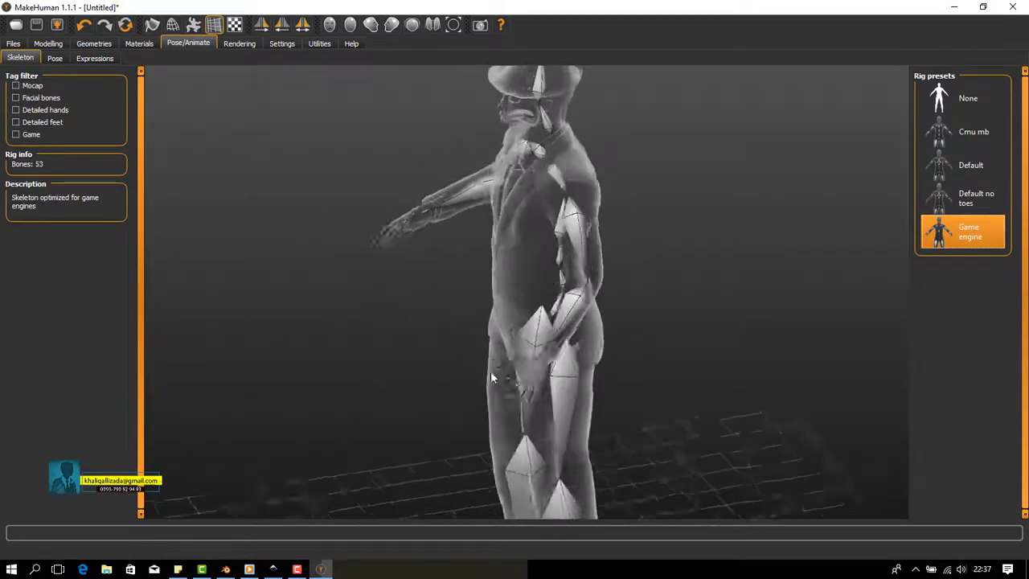
left_click(965, 199)
left_click(967, 167)
left_click(969, 135)
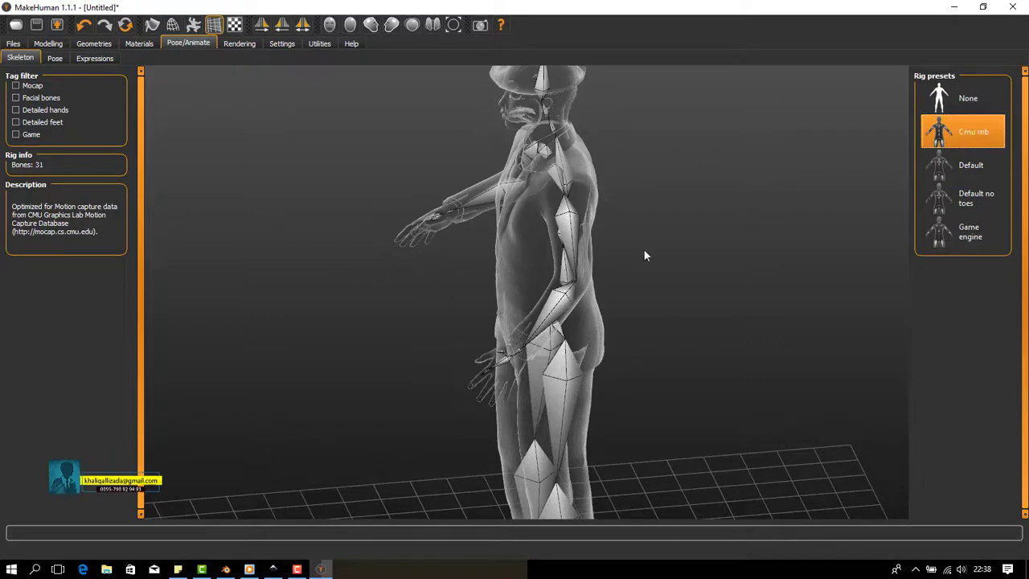
left_click_drag(644, 256, 884, 211)
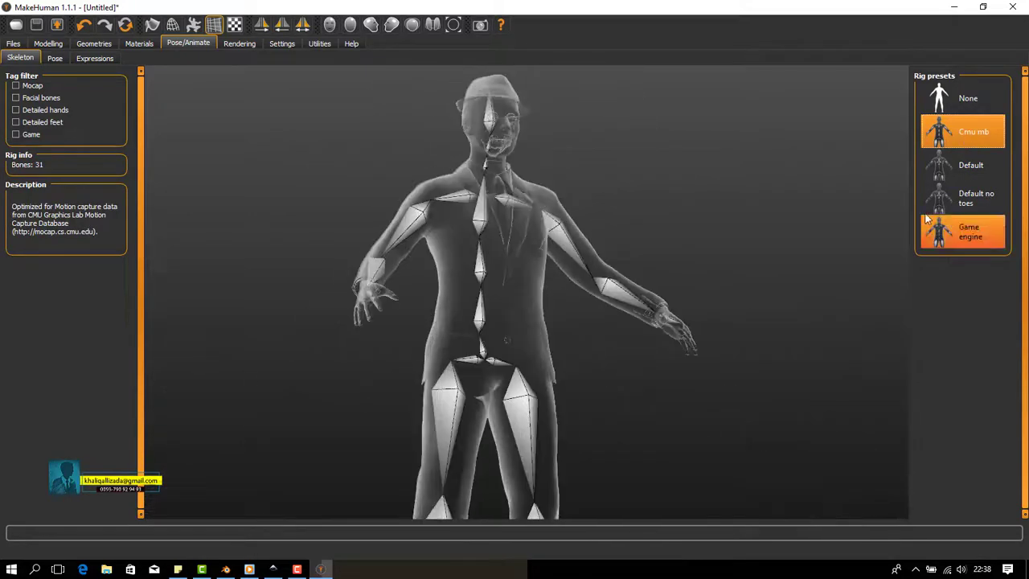
left_click_drag(612, 153, 245, 99)
Export the figure as Collada Man.dae and switch back to Blender's Phone.blend scene.
left_click(13, 43)
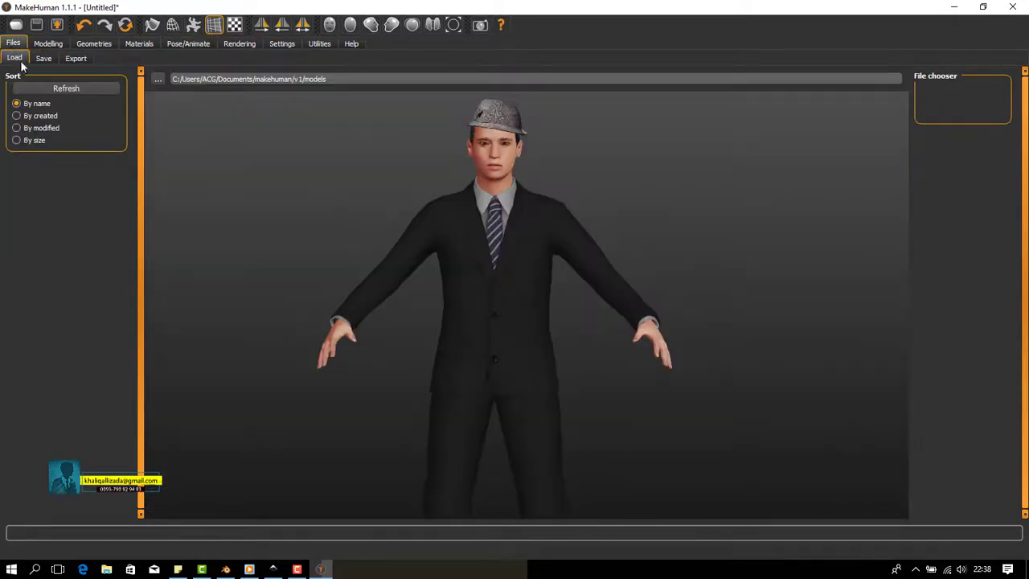
left_click(75, 58)
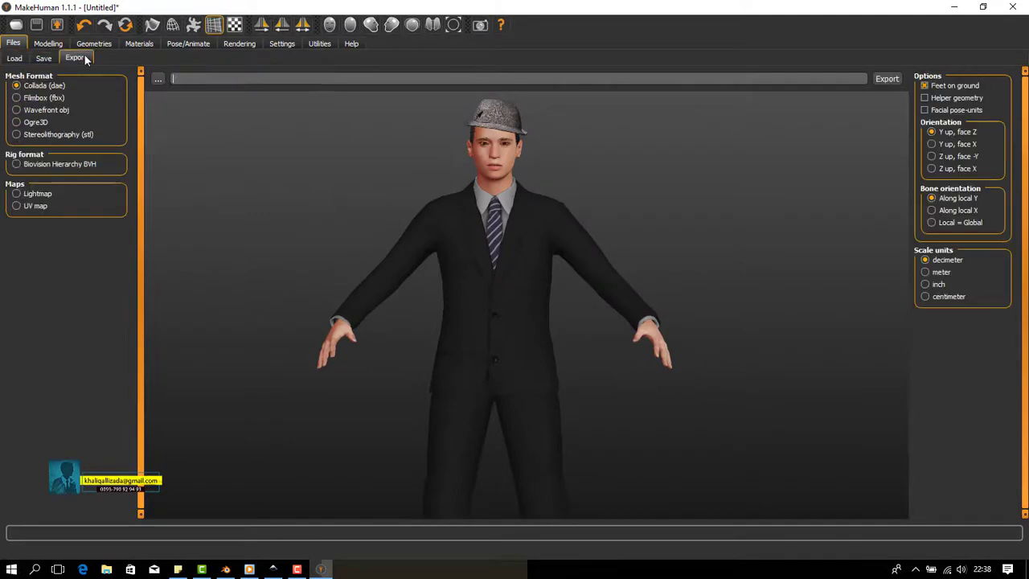
left_click(158, 79)
key("Return")
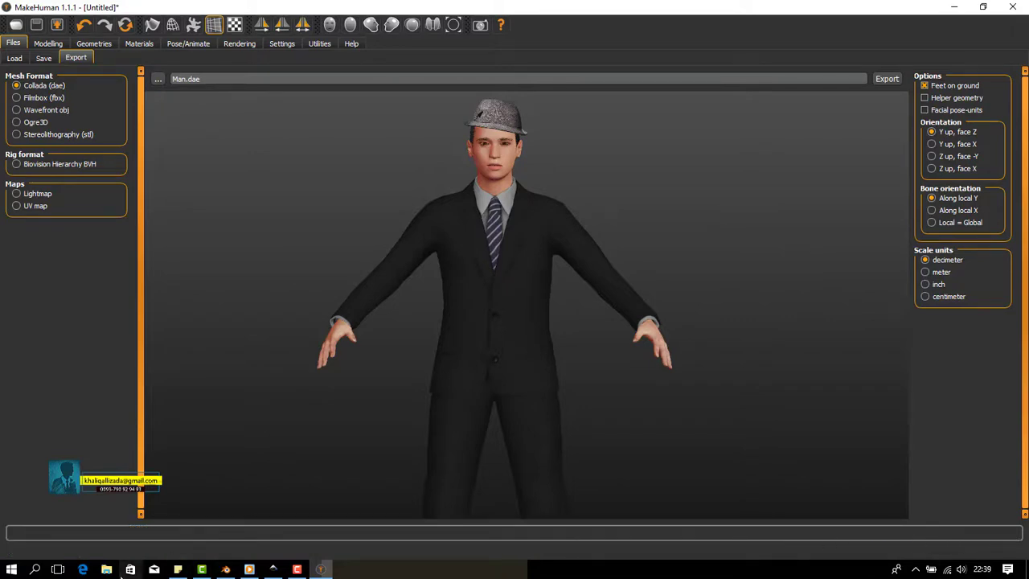
left_click(955, 6)
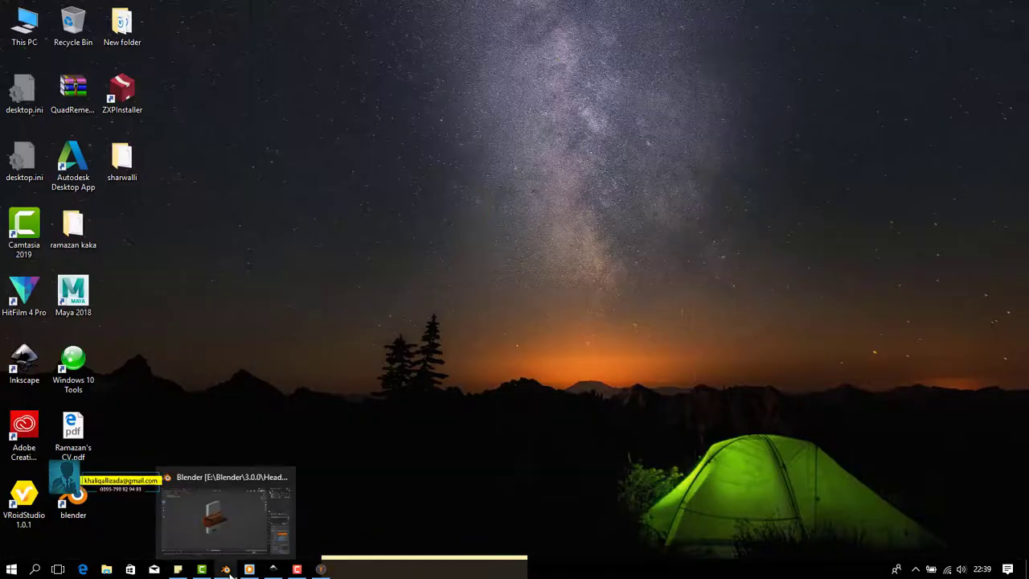
left_click(226, 569)
Hide the Bench and phone.svg collections and import Man.dae as a Collada file.
left_click(870, 94)
left_click_drag(991, 94, 993, 81)
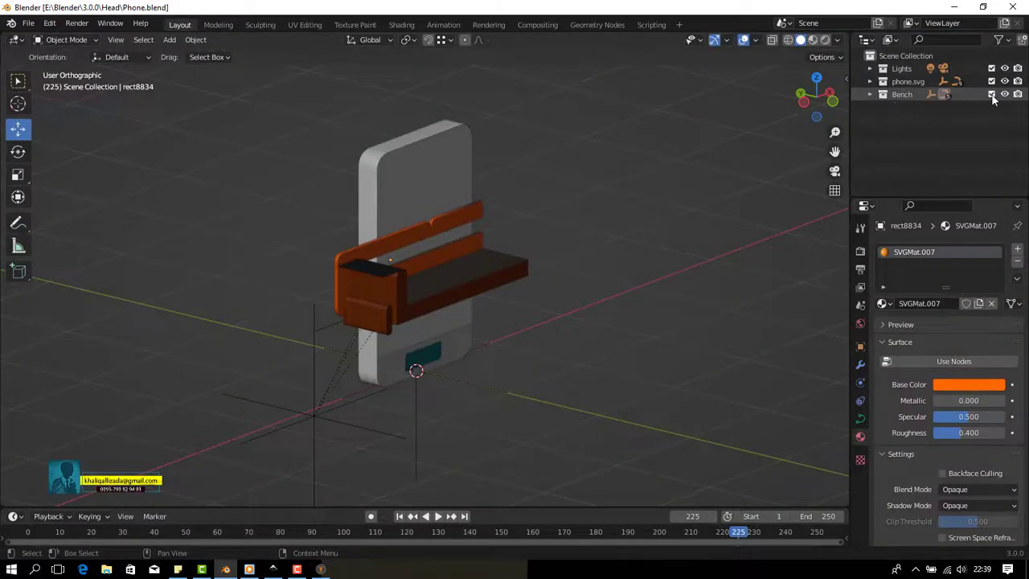
left_click(28, 23)
mouse_move(49, 197)
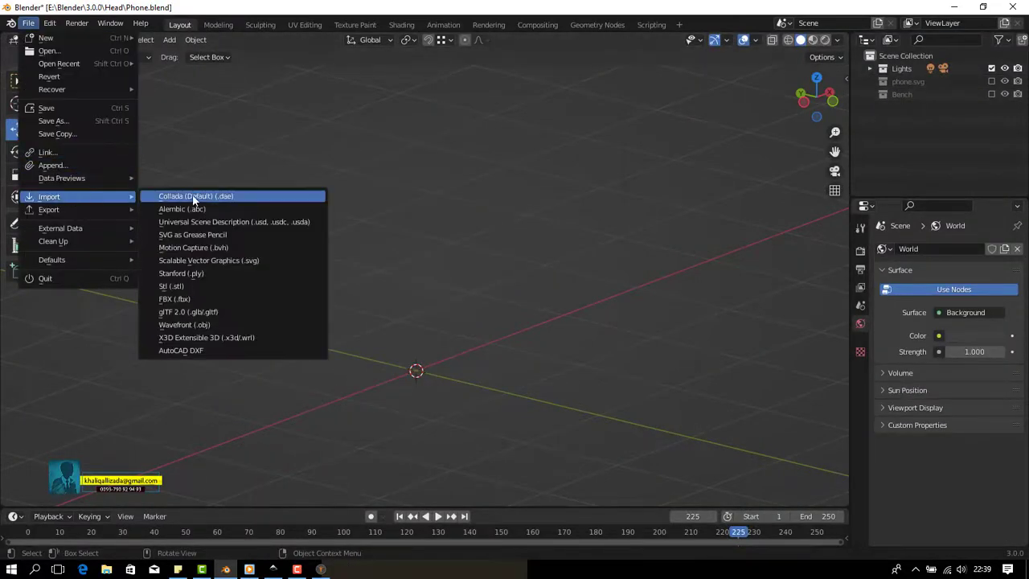
left_click(201, 197)
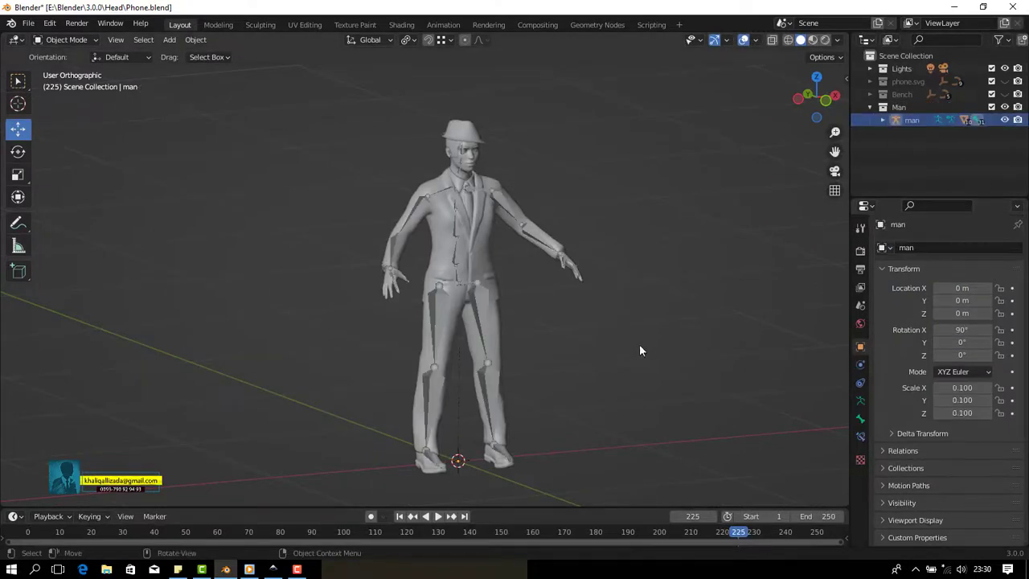
middle_click_drag(639, 344, 585, 306)
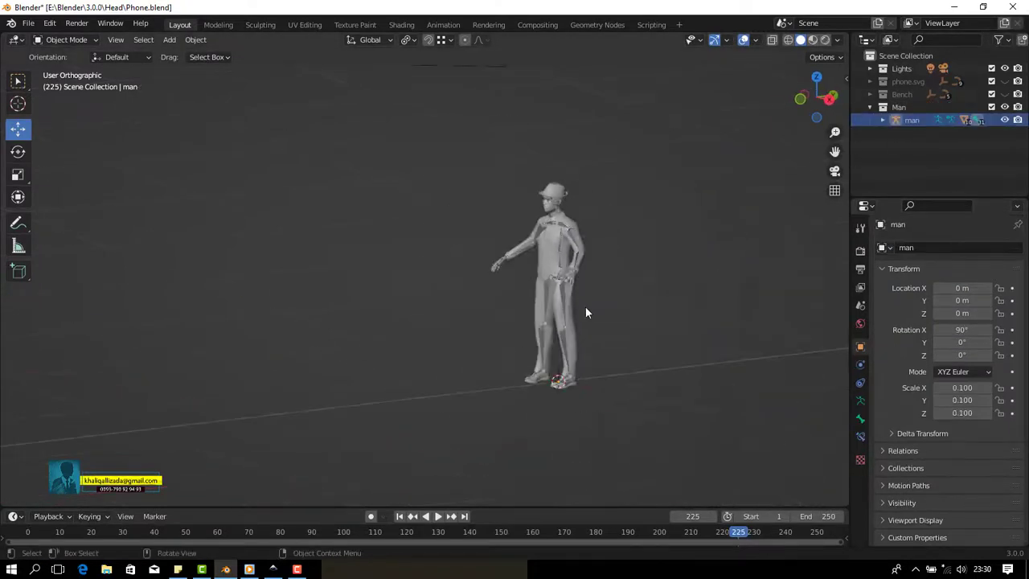
Re-show the collections and give the green bench base 0.01 m extrusion with its origin reset.
left_click(1005, 94)
left_click(1005, 81)
middle_click_drag(448, 346, 523, 338)
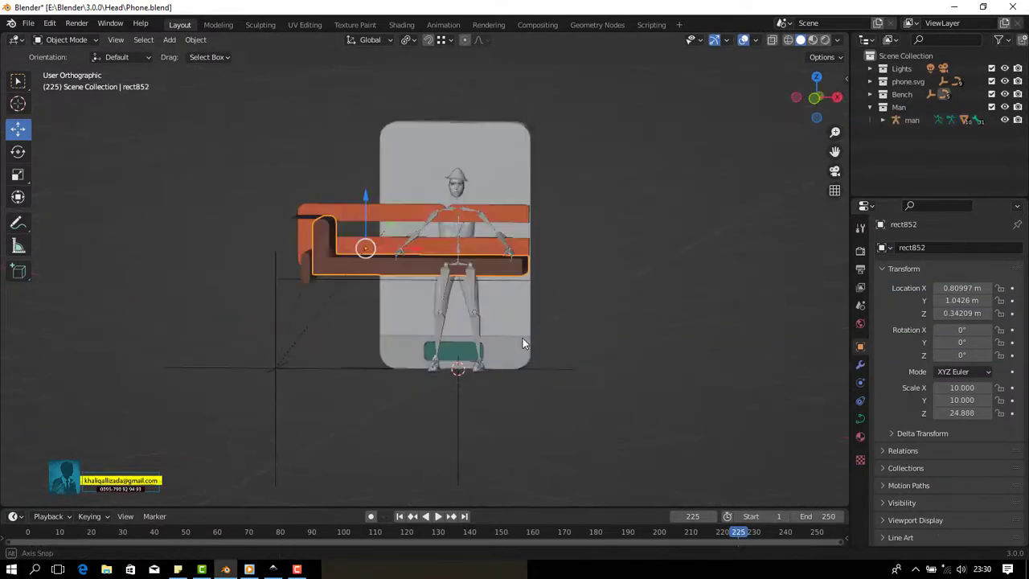
left_click(298, 285)
scroll(454, 241, "up", 3)
mouse_move(455, 240)
middle_mouse_down()
mouse_move(410, 294)
mouse_move(386, 354)
middle_mouse_up()
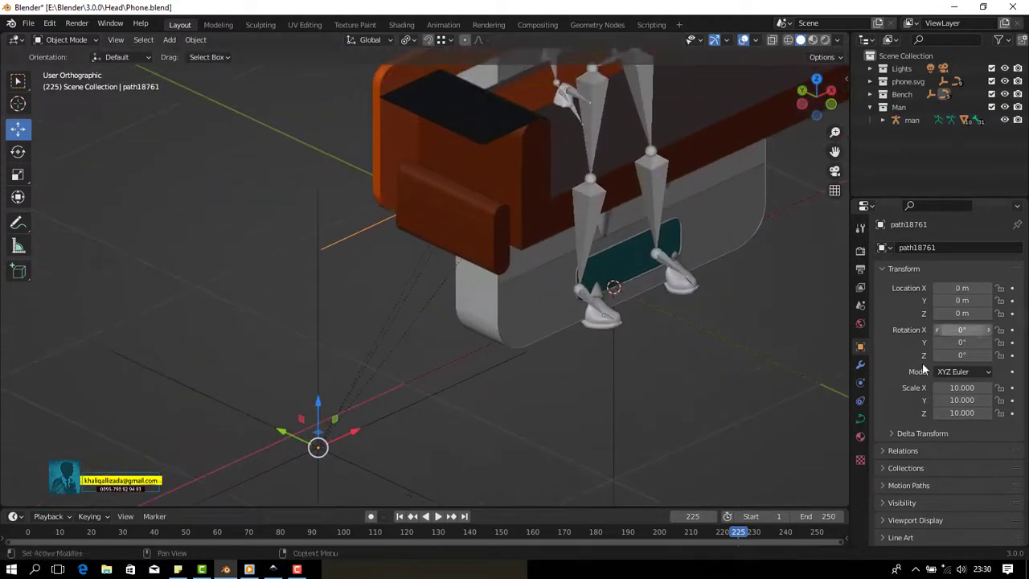
left_click(860, 418)
left_click(1000, 492)
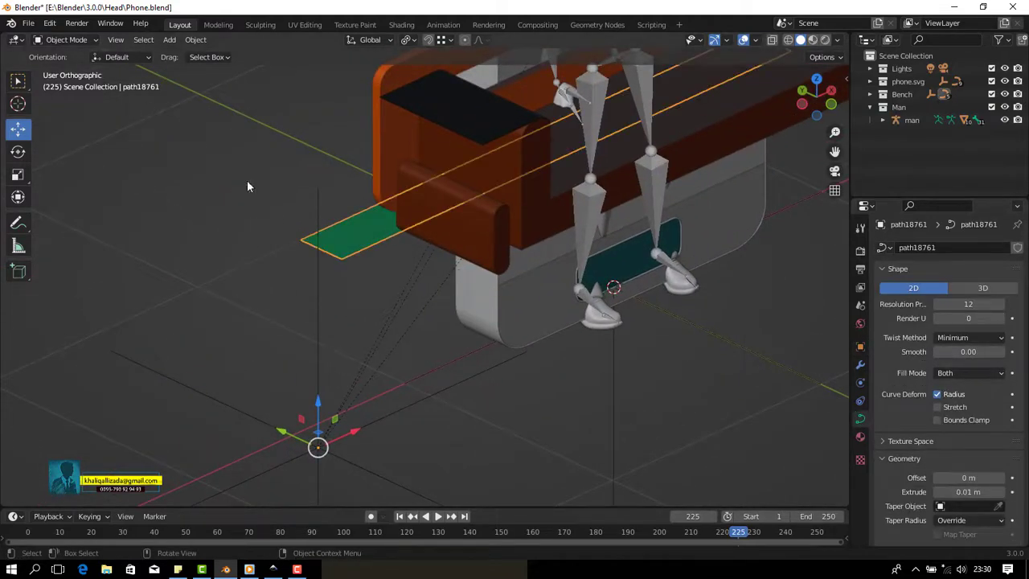
right_click(345, 223)
left_click(430, 244)
Stretch the green base along Y from a top view, temporarily hiding the man.
mouse_move(523, 195)
middle_mouse_down()
mouse_move(465, 254)
mouse_move(643, 241)
middle_mouse_up()
left_click(993, 106)
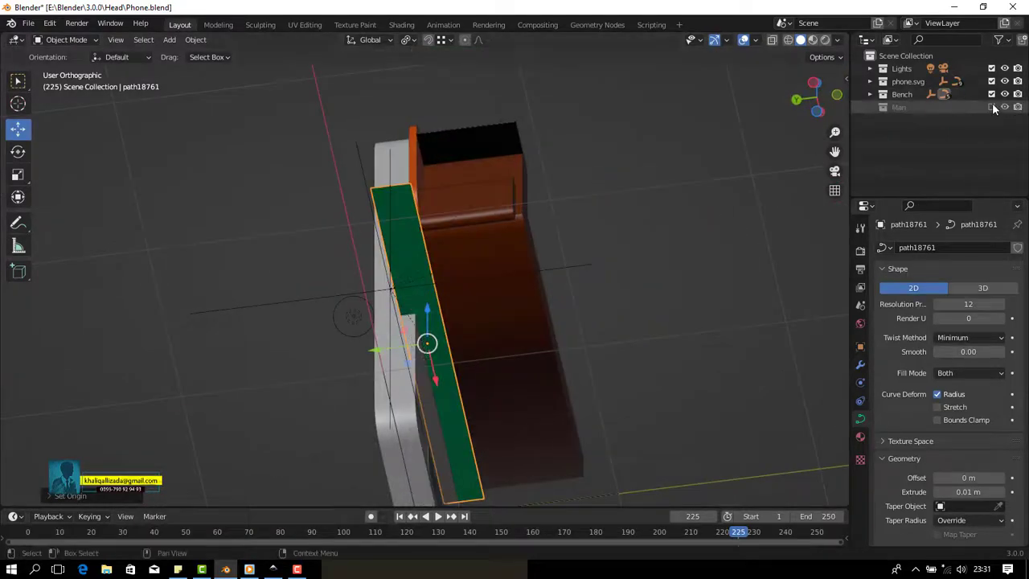
middle_click_drag(450, 322, 502, 264)
left_click(819, 80)
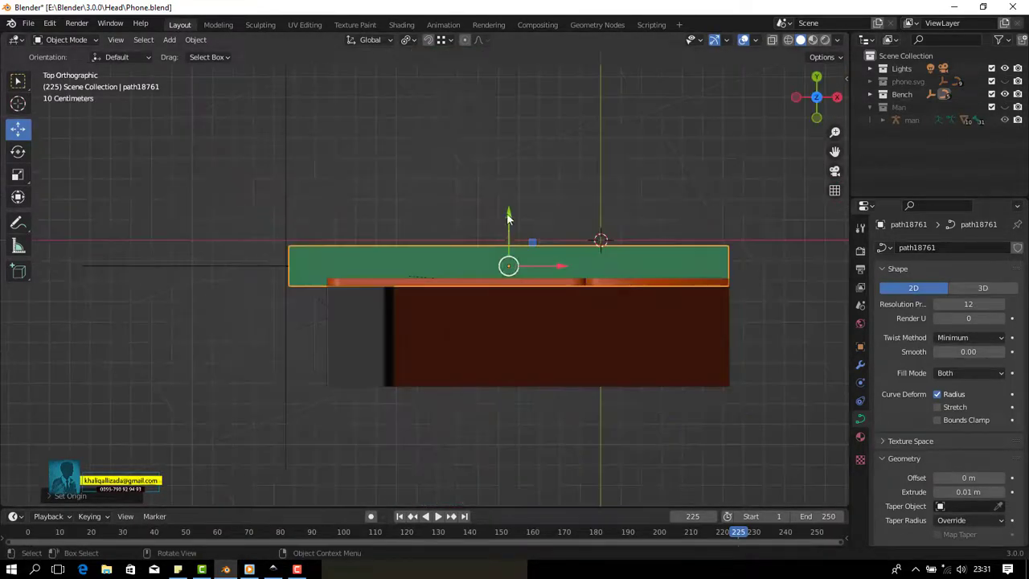
key("s")
key("y")
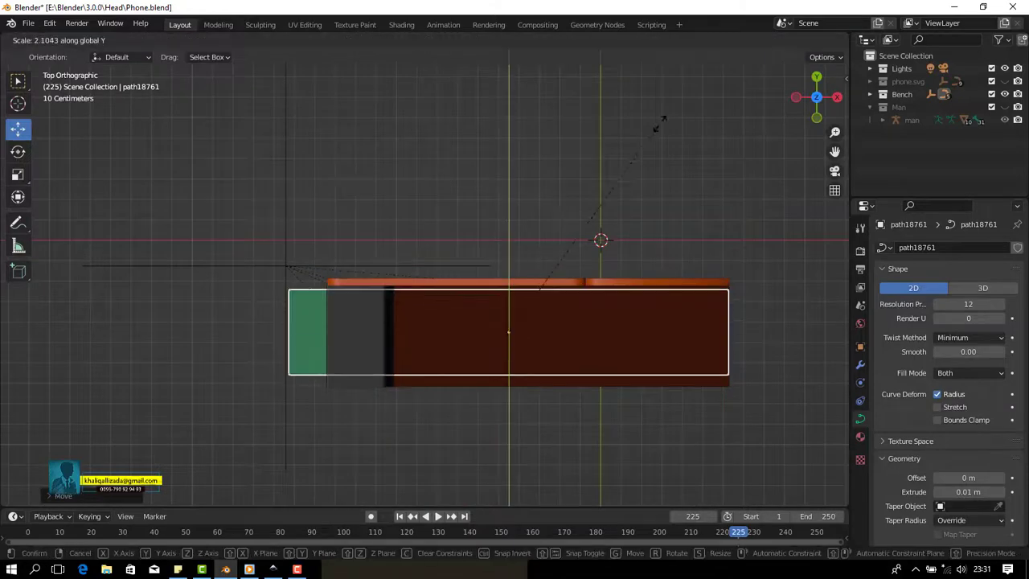
left_click(658, 120)
scroll(607, 340, "down", 2)
mouse_move(610, 320)
middle_mouse_down()
mouse_move(631, 342)
mouse_move(555, 322)
middle_mouse_up()
left_click(1004, 107)
left_click(1005, 81)
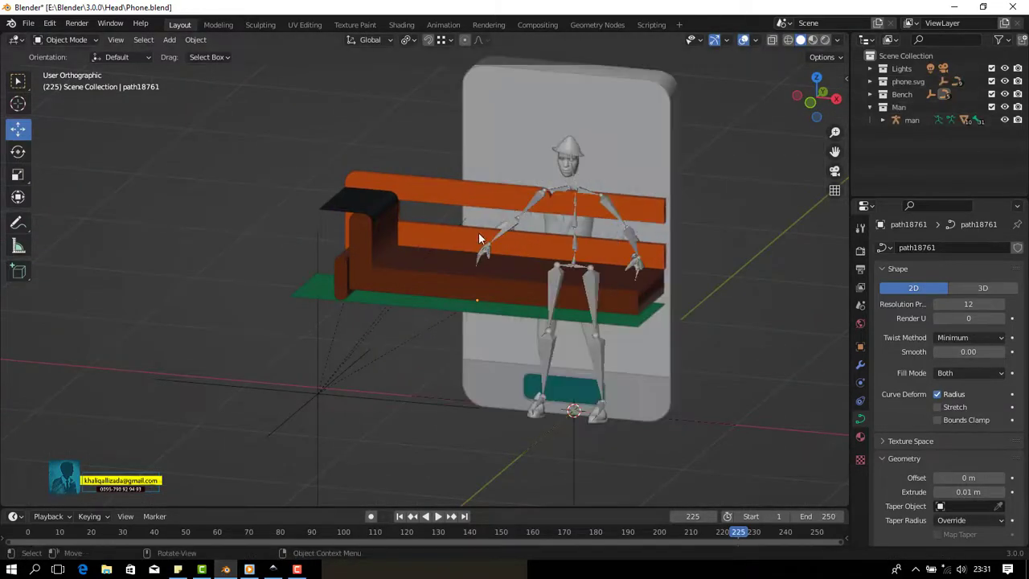
Select all Bench collection objects and move the bench to a new spot.
left_click(901, 94)
right_click(901, 95)
left_click(803, 198)
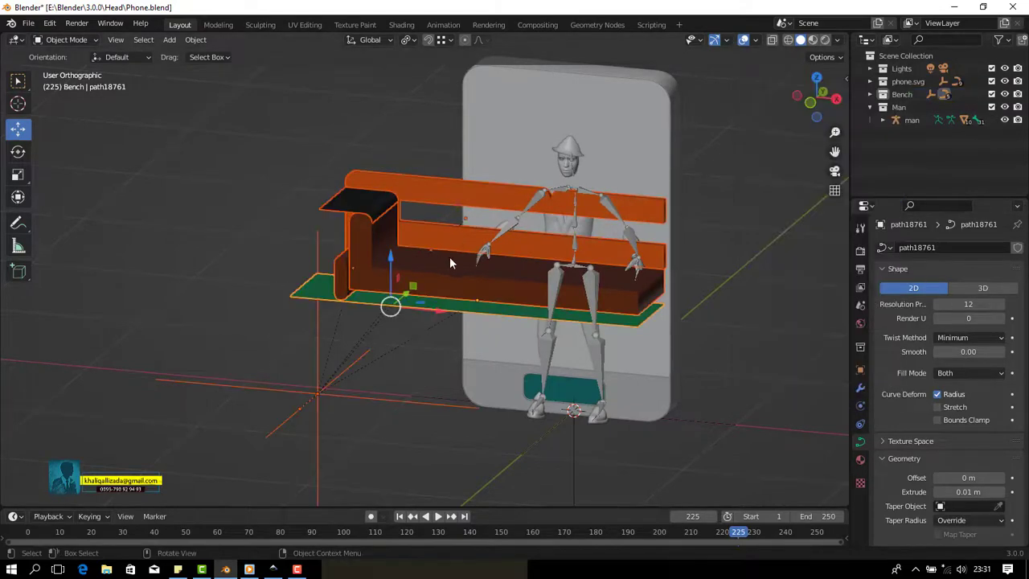
middle_click_drag(450, 256, 483, 282)
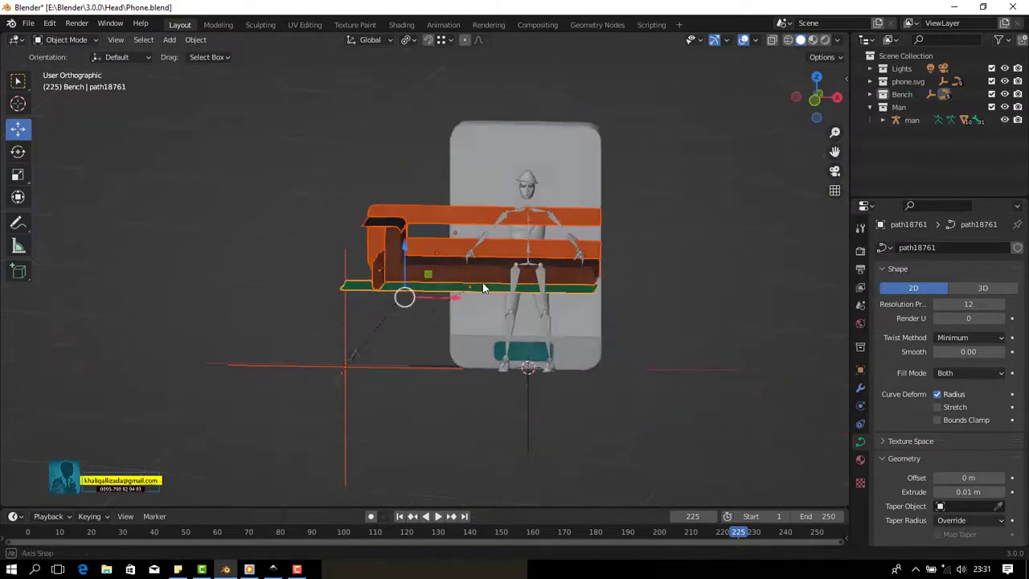
right_click(910, 96)
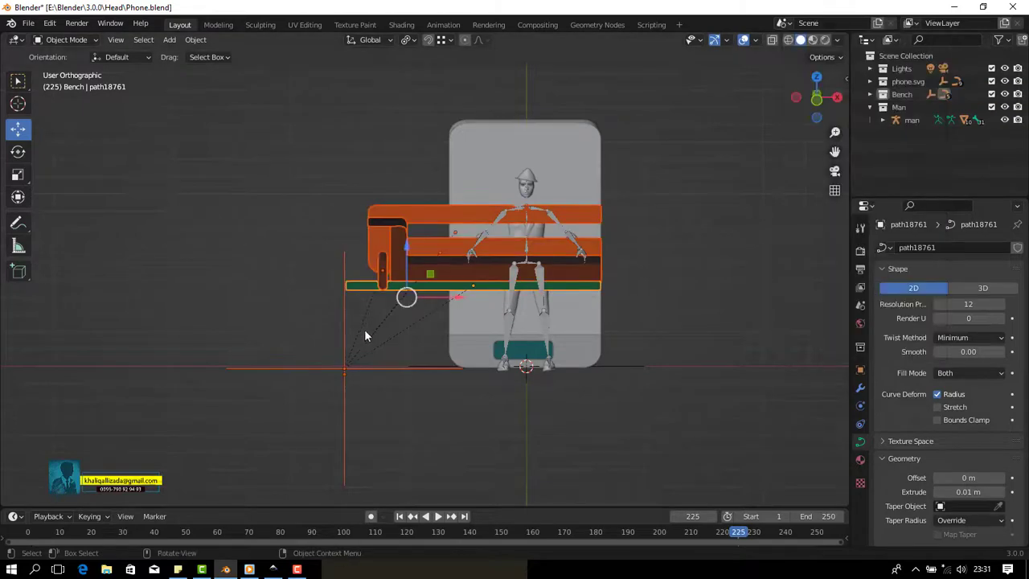
key("g")
left_click(412, 338)
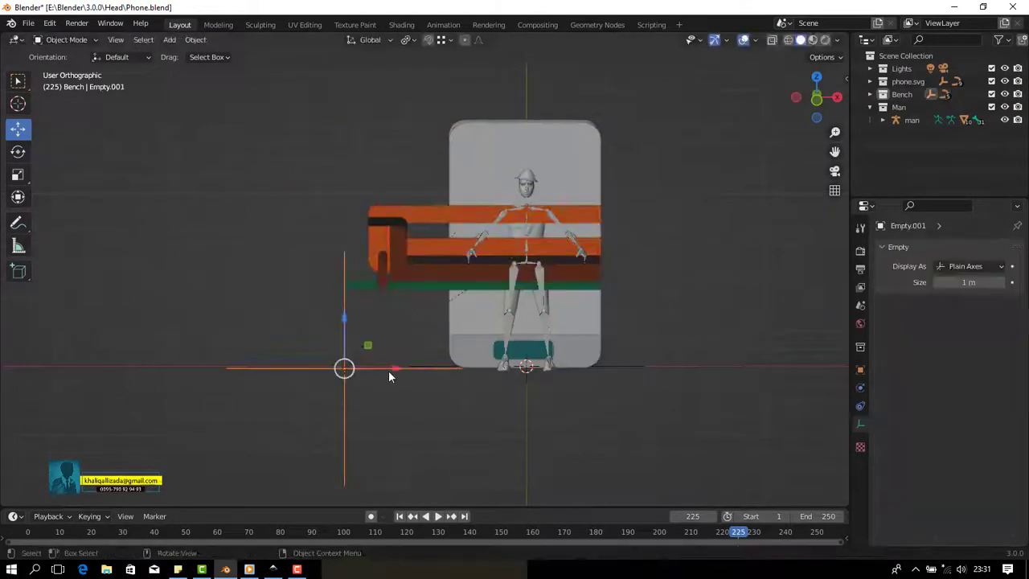
key("g")
Select the bench bar and shapes and lower them in front view beside the man.
left_click(487, 345)
left_click(345, 276)
scroll(344, 276, "up", 2)
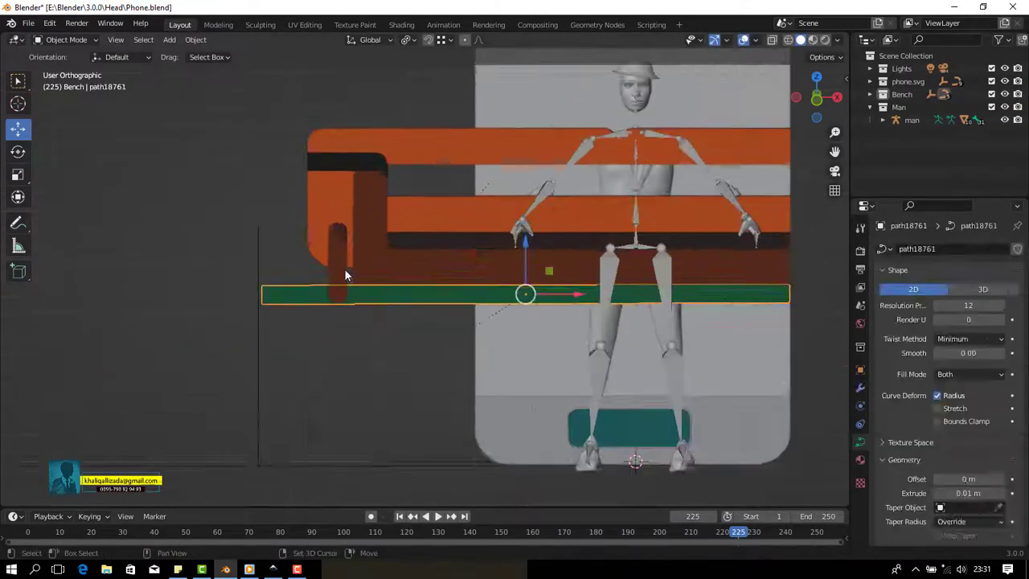
left_click(353, 136)
left_click(817, 97)
key("g")
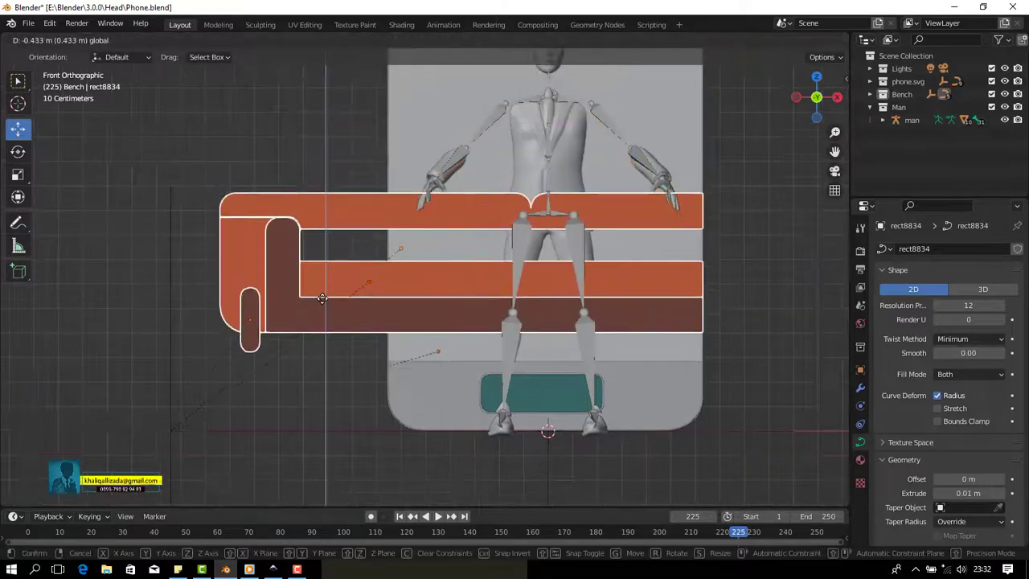
left_click_drag(322, 290, 323, 310)
left_click(322, 310)
mouse_move(323, 310)
middle_mouse_down()
mouse_move(600, 304)
mouse_move(393, 205)
mouse_move(499, 275)
mouse_move(510, 299)
middle_mouse_up()
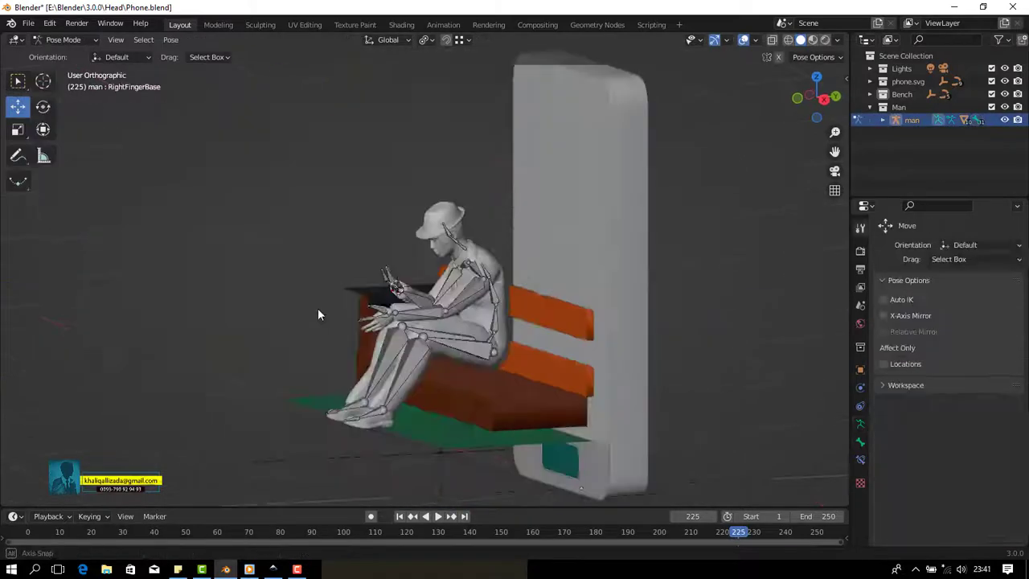
Select the man's left arm bones and rotate the left forearm forward.
mouse_move(317, 315)
middle_mouse_down()
mouse_move(574, 311)
mouse_move(424, 313)
mouse_move(565, 352)
mouse_move(550, 275)
middle_mouse_up()
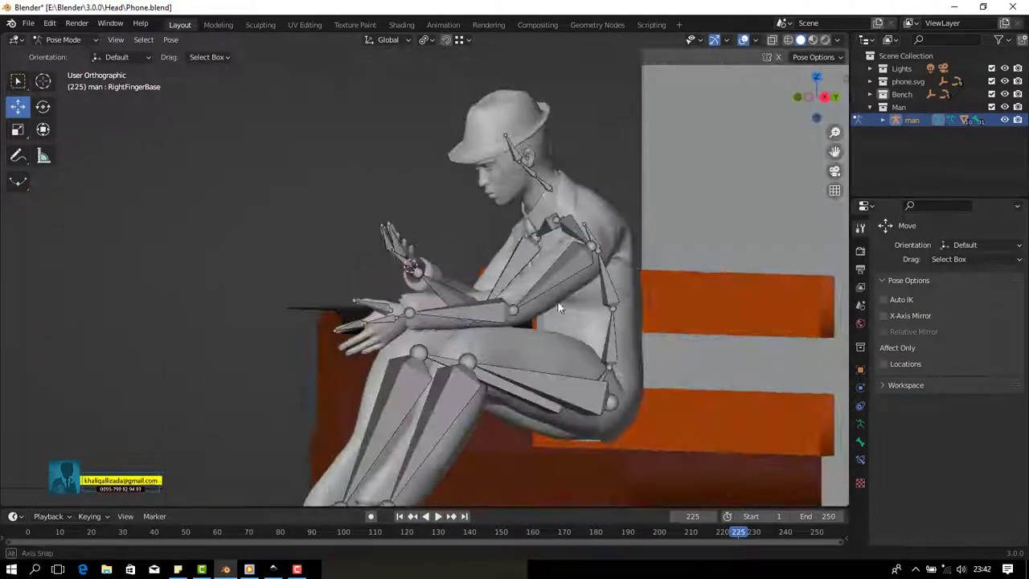
scroll(551, 275, "up", 3)
left_click(551, 275)
scroll(536, 301, "down", 2)
key("t")
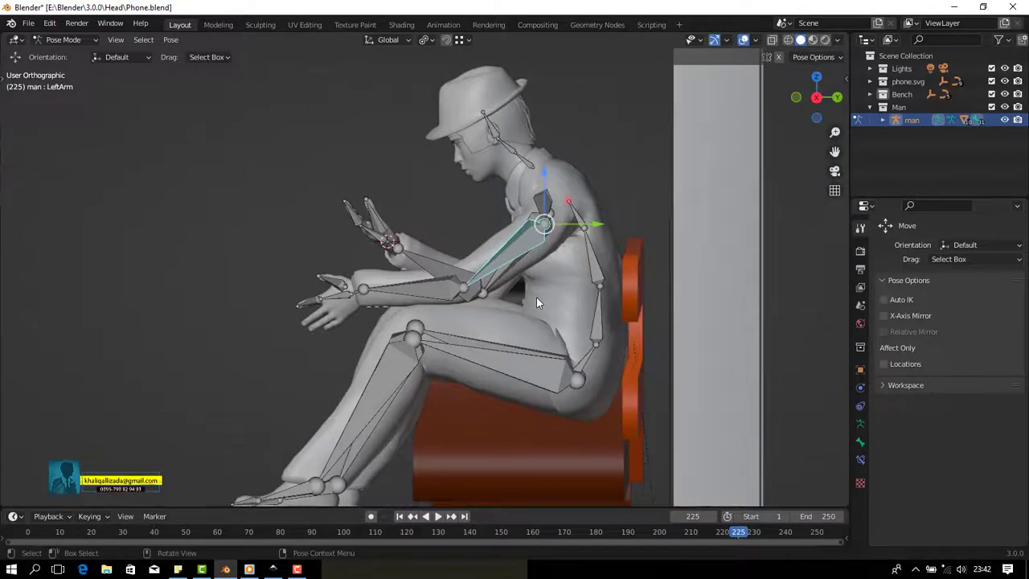
left_click(434, 269)
key("r")
left_click(563, 305)
Rotate the left upper arm forward and begin rotating the left forearm again.
mouse_move(562, 306)
middle_mouse_down()
mouse_move(661, 302)
mouse_move(555, 270)
mouse_move(520, 235)
middle_mouse_up()
left_click(558, 268)
key("r")
left_click(563, 272)
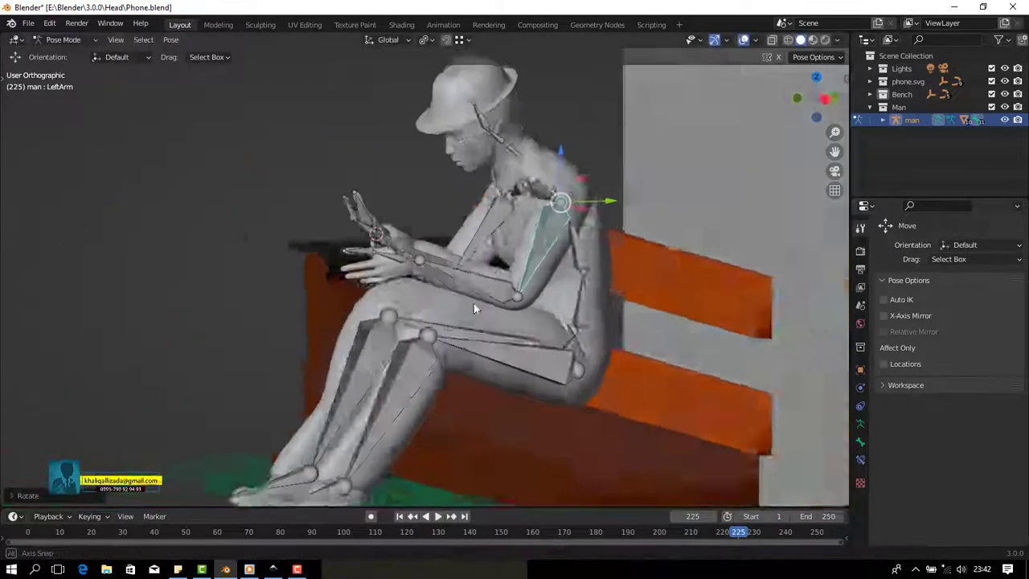
middle_click_drag(563, 271, 450, 285)
left_click(451, 285)
key("r")
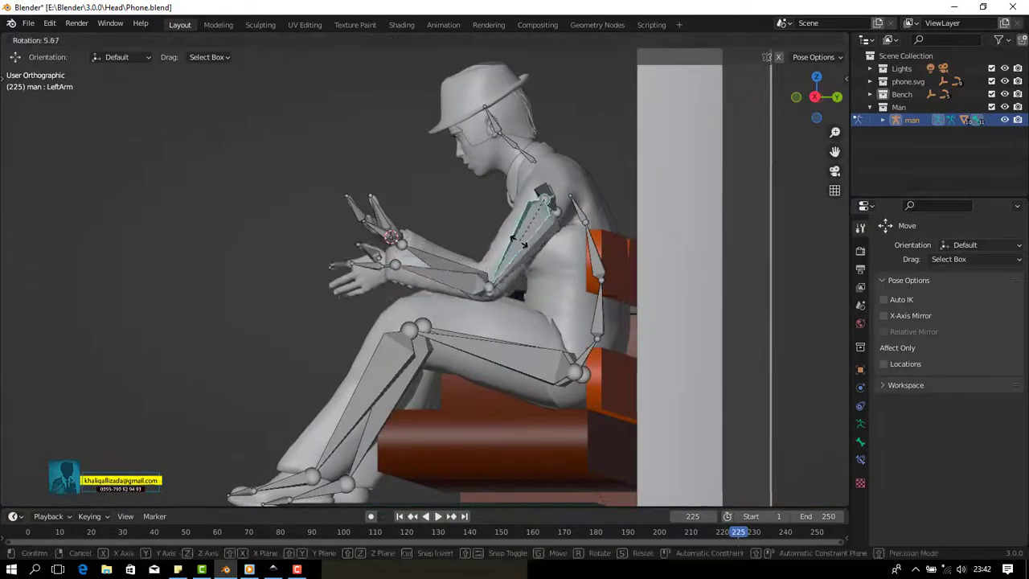